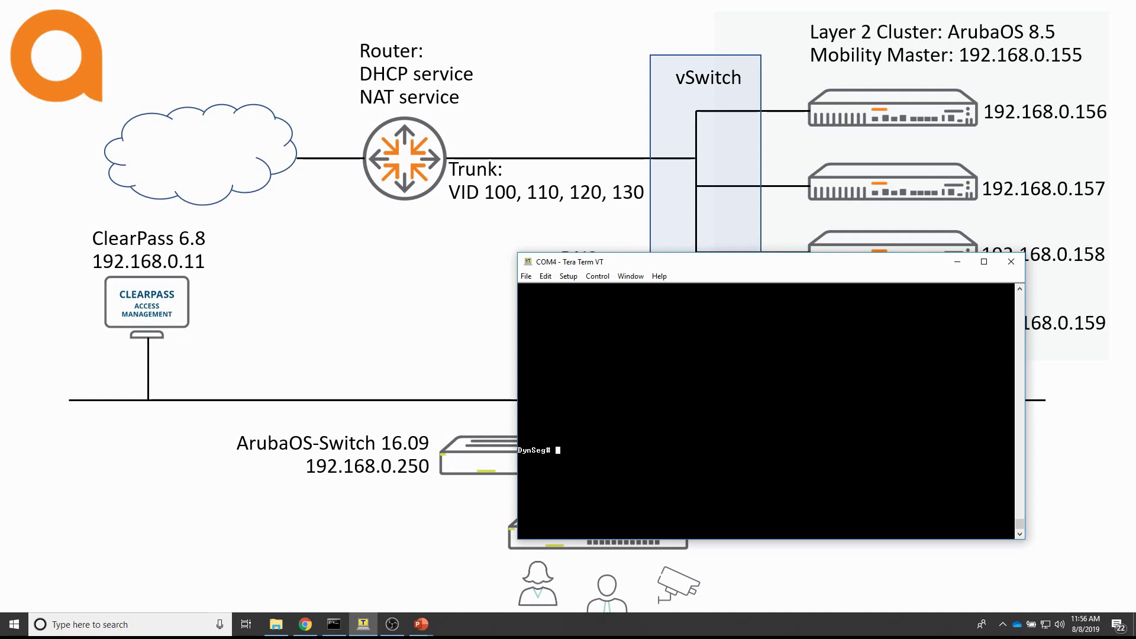
Run show class config and page through the class listing, noting the alltraffic class.
type("show class config")
key("Return")
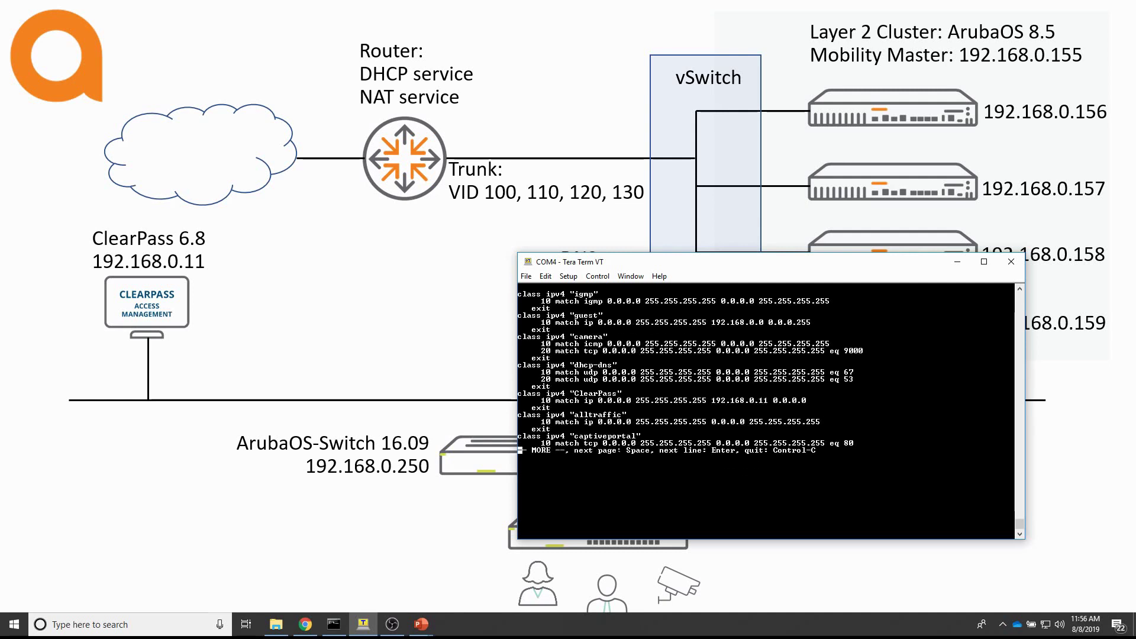
left_click_drag(551, 429, 581, 418)
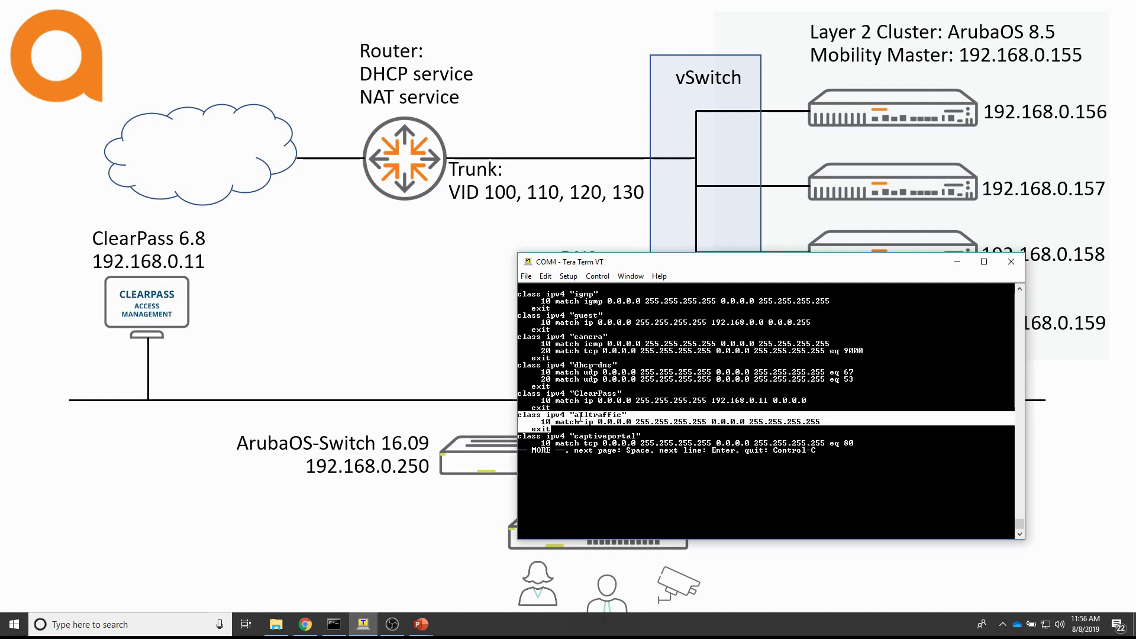
key("space")
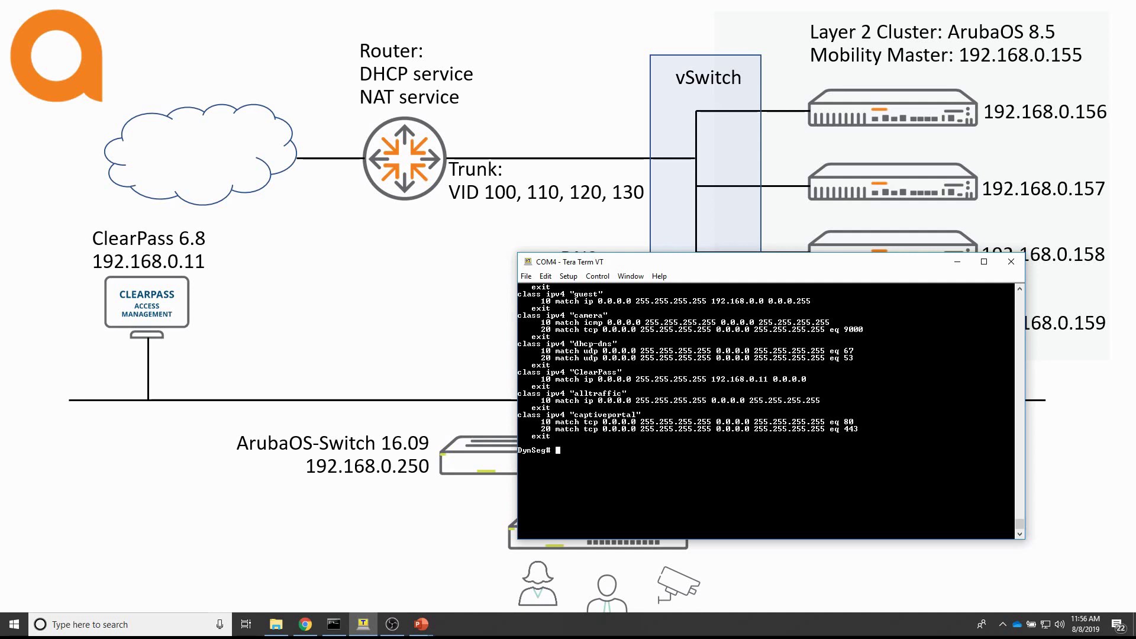
In config mode, create user policy Pseudo-PBT with rule 10 permitting class ipv4 alltraffic.
type("conf")
key("Return")
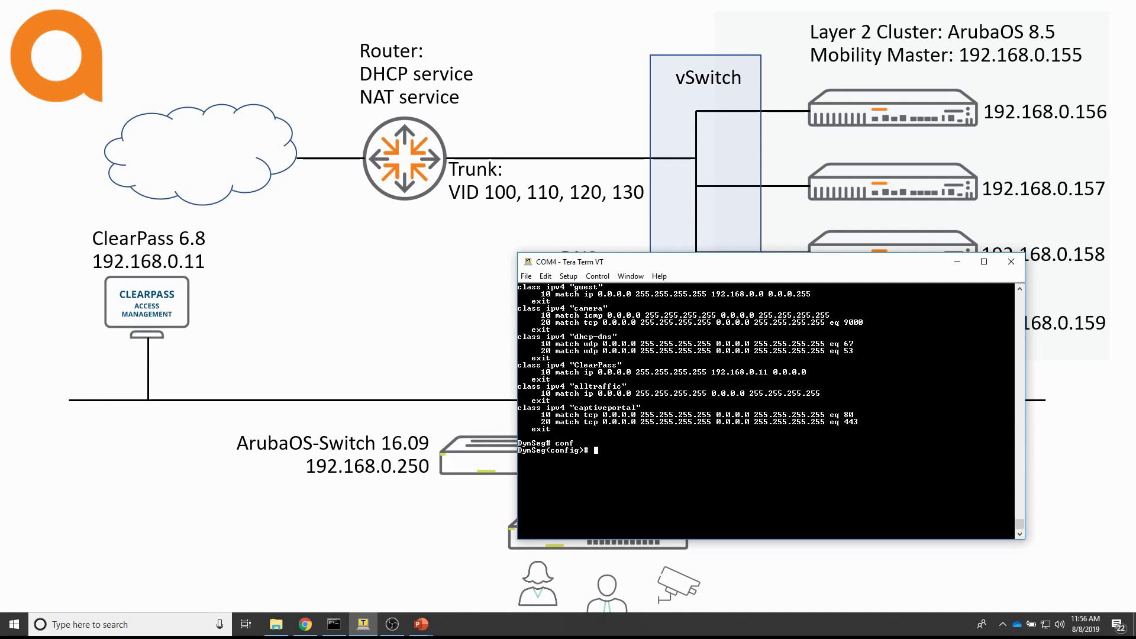
type("policy user Pseudo-PBT")
key("Return")
type("10")
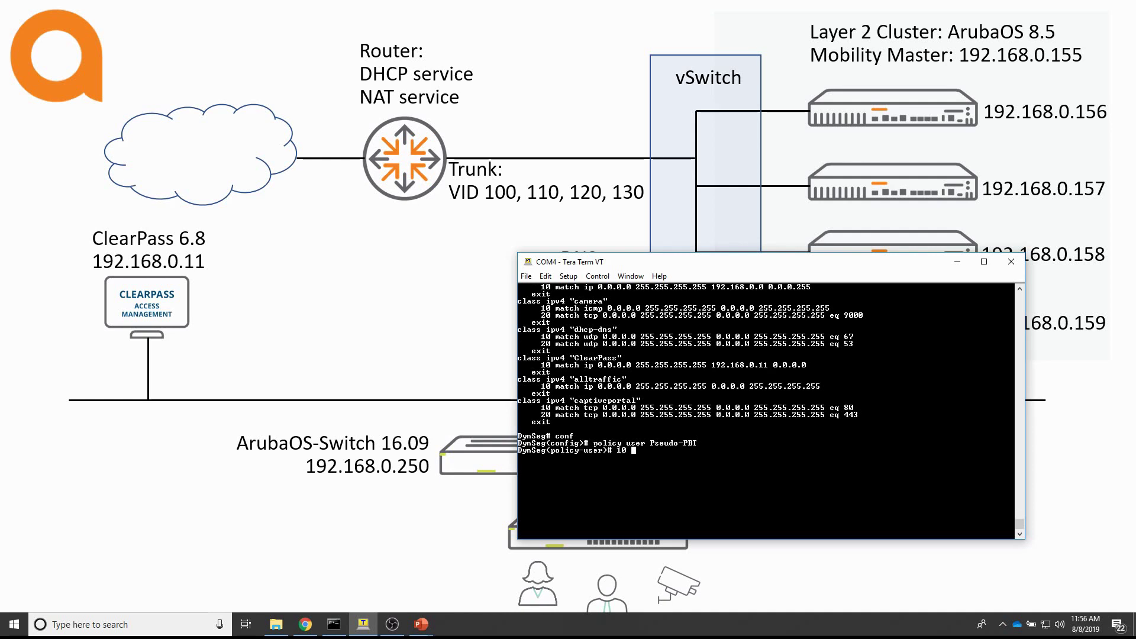
type(" class ipv4 alltraffic p")
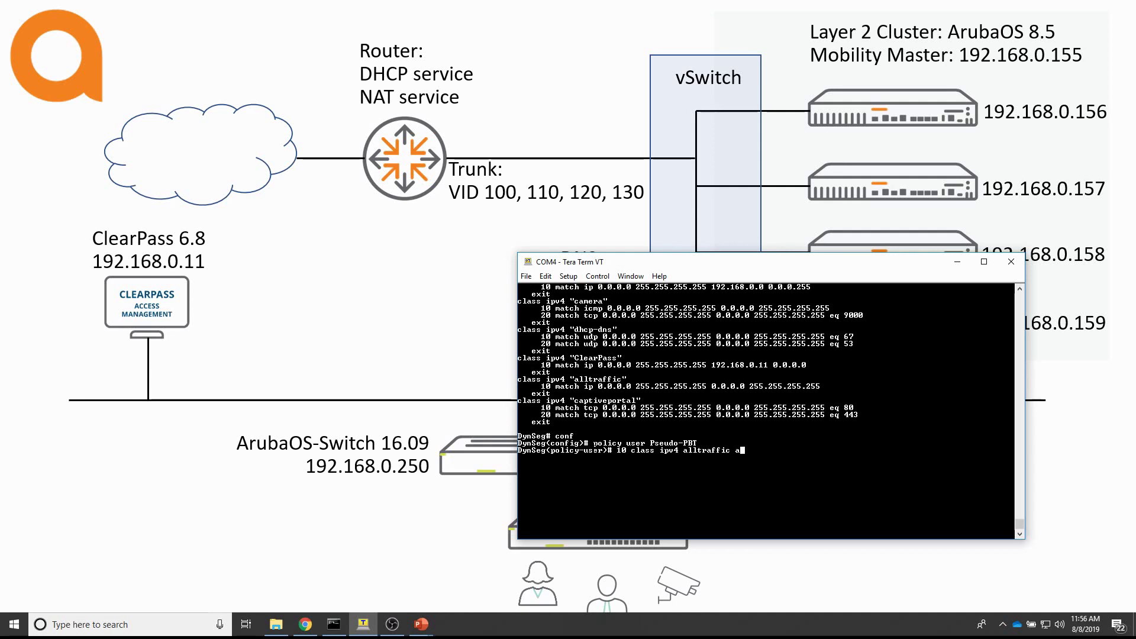
type("ction permit")
key("Return")
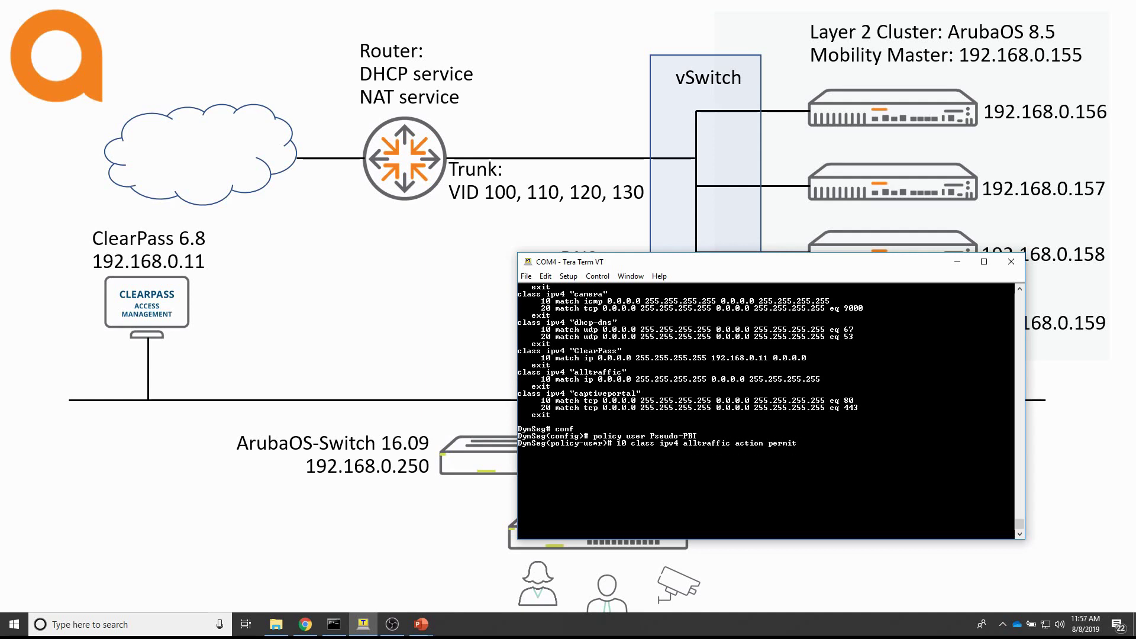
type("exit")
key("Return")
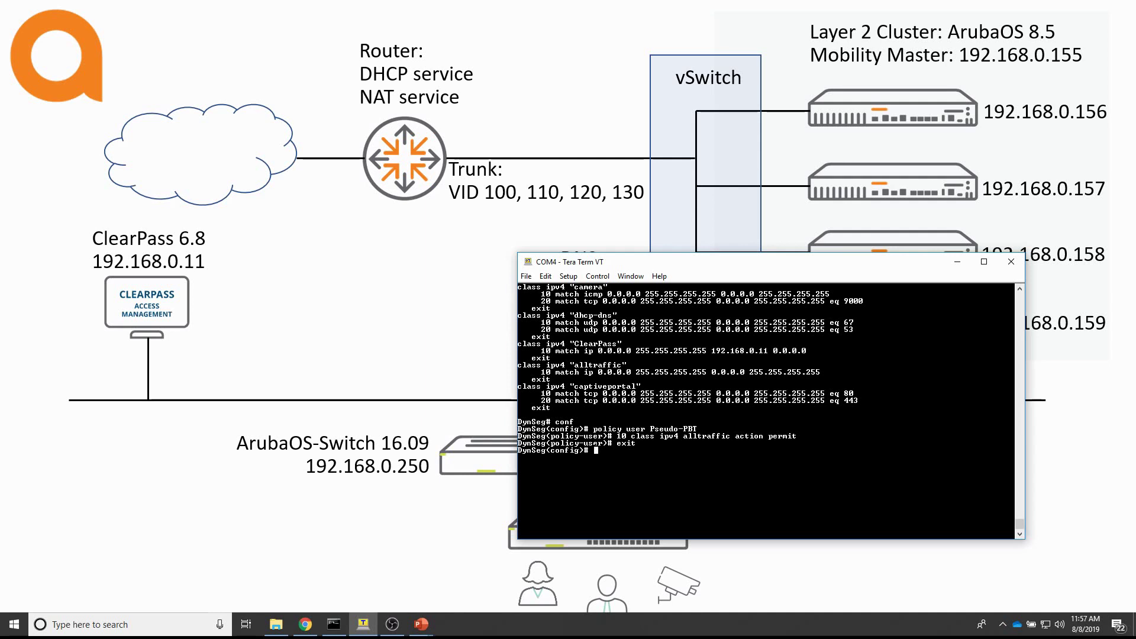
Create user role Pseudo-PBT with policy Pseudo-PBT and tunneled-node-server-redirect secondary-role Pseudo-PBT.
key("Return")
type("aaa a")
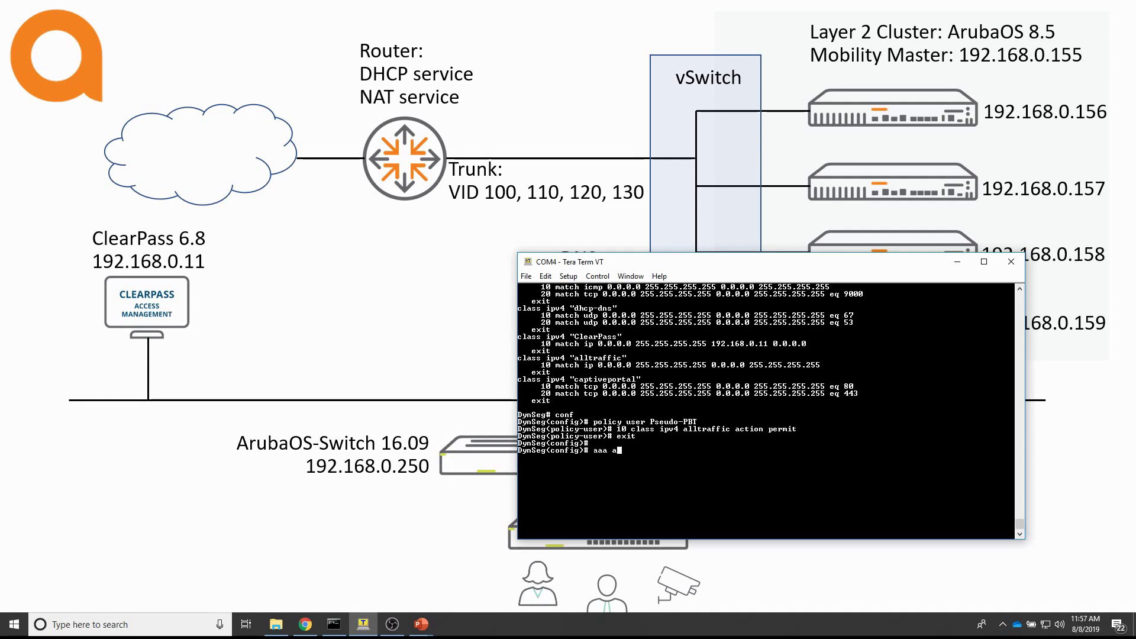
type("uthorization ")
type("user-role n")
type("ame ")
type("Psu")
type("udo-PBT")
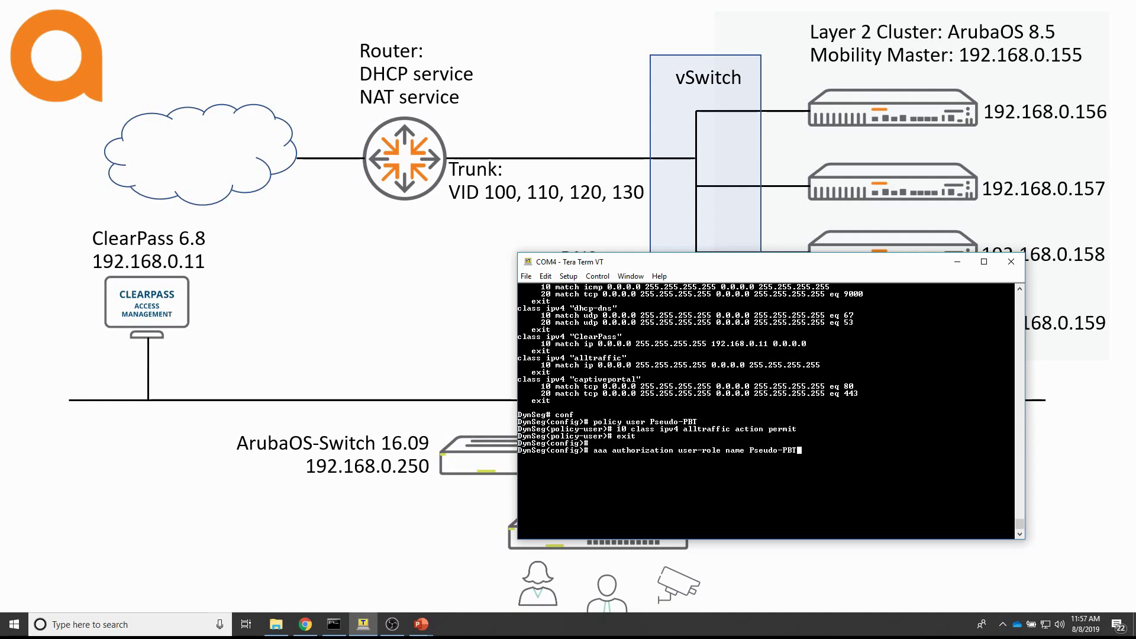
key("Return")
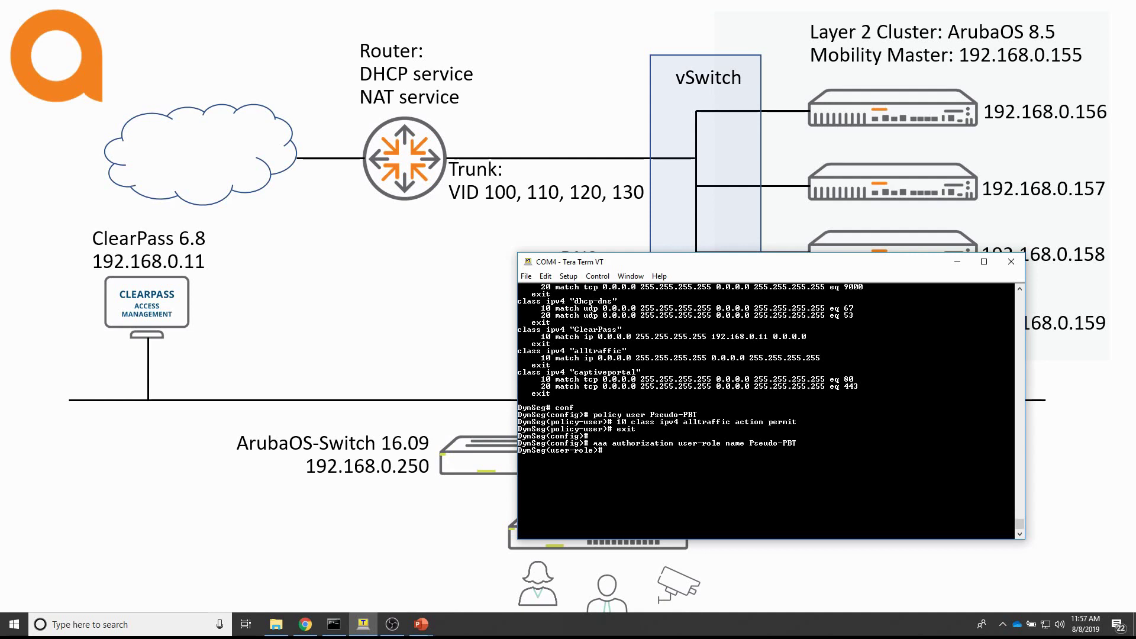
type("policy Pseudo-PBT")
key("Return")
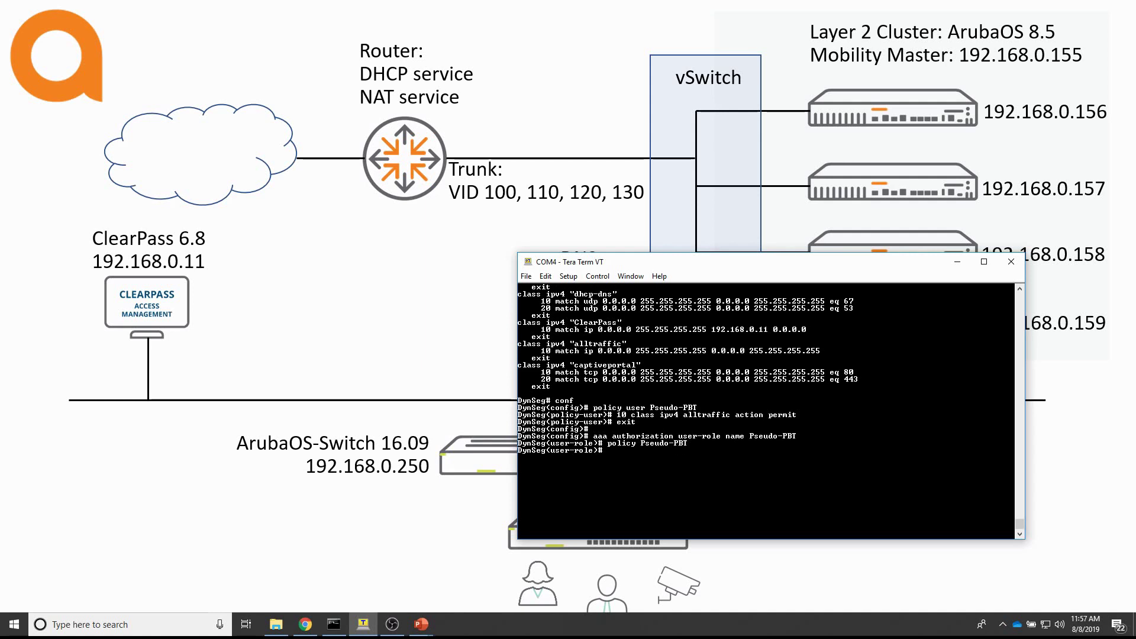
type("tunneled-node-server-redirect secondary-role P")
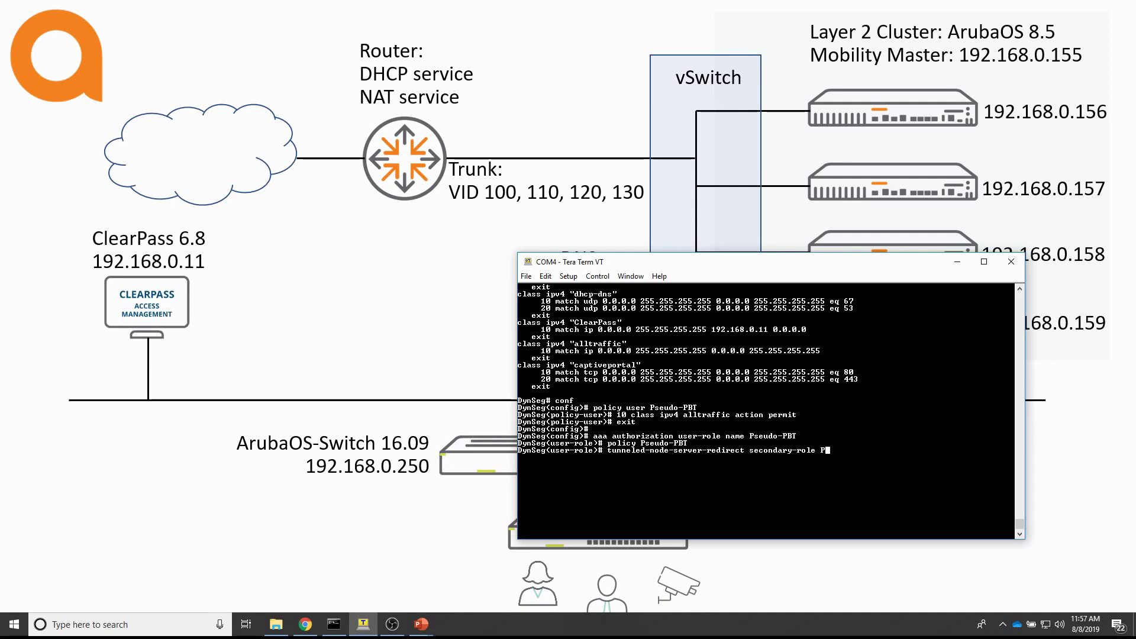
type("seudo-PBT")
key("Return")
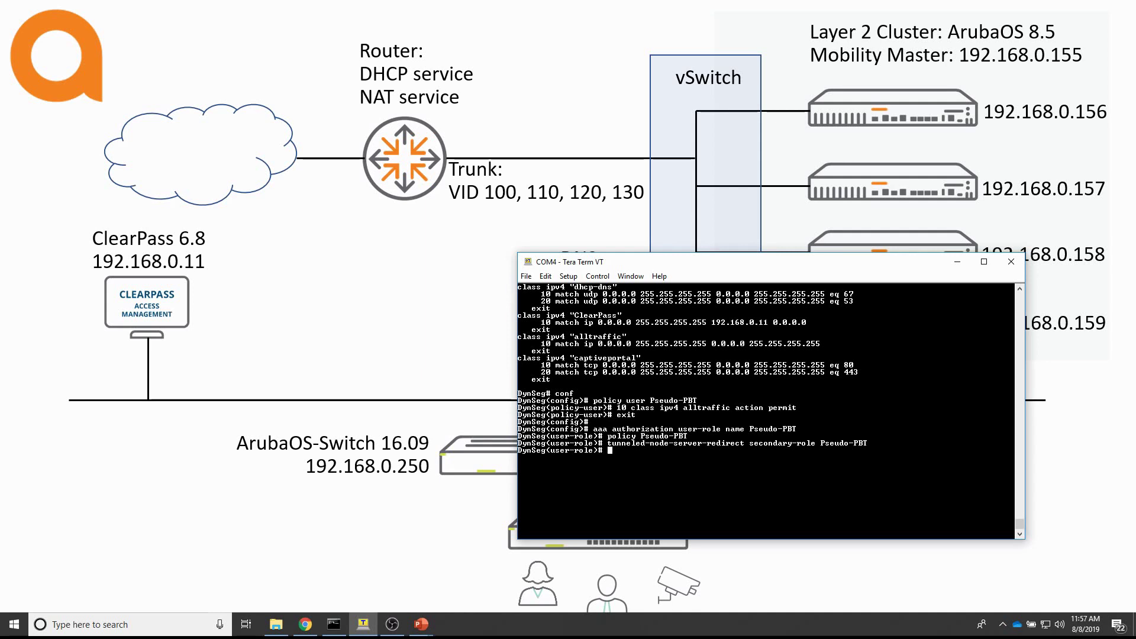
type("exit")
key("Return")
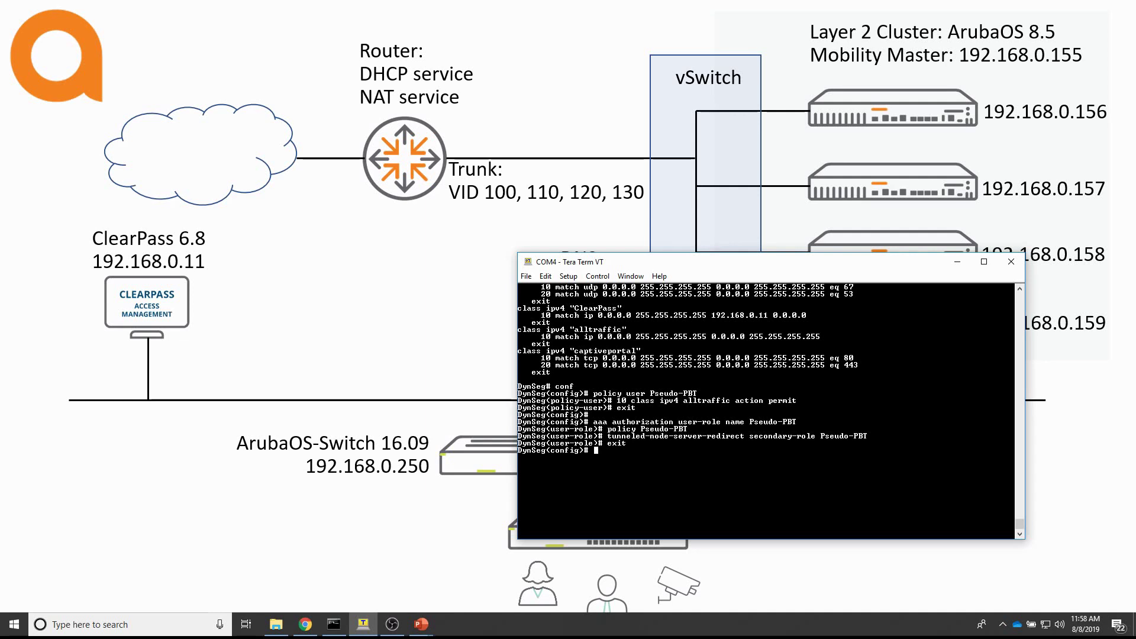
Apply aaa port-access mac-based on port 1 with addr-limit 32, then enable mac-based on port 1.
type("aaa port-acc mac-based 1 ")
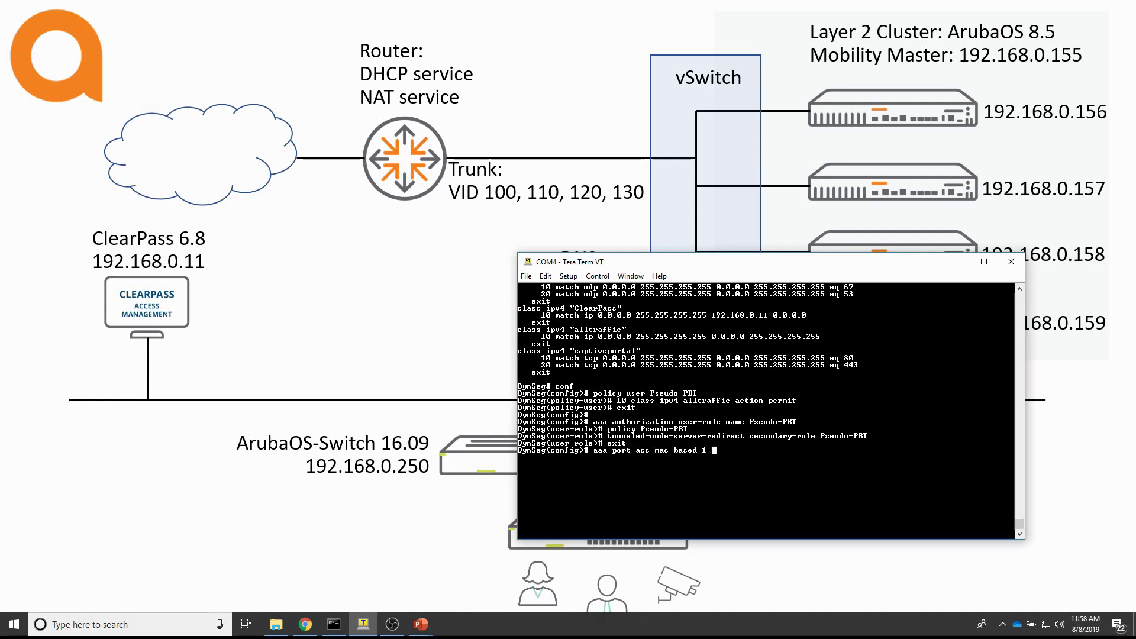
type("addr-limit 32")
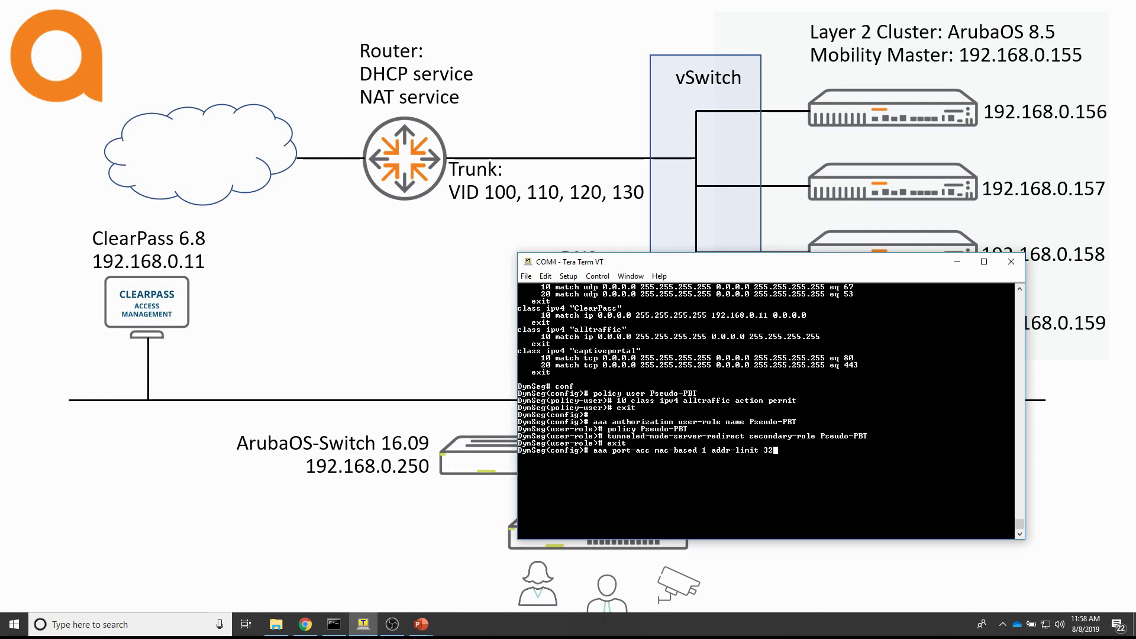
key("Return")
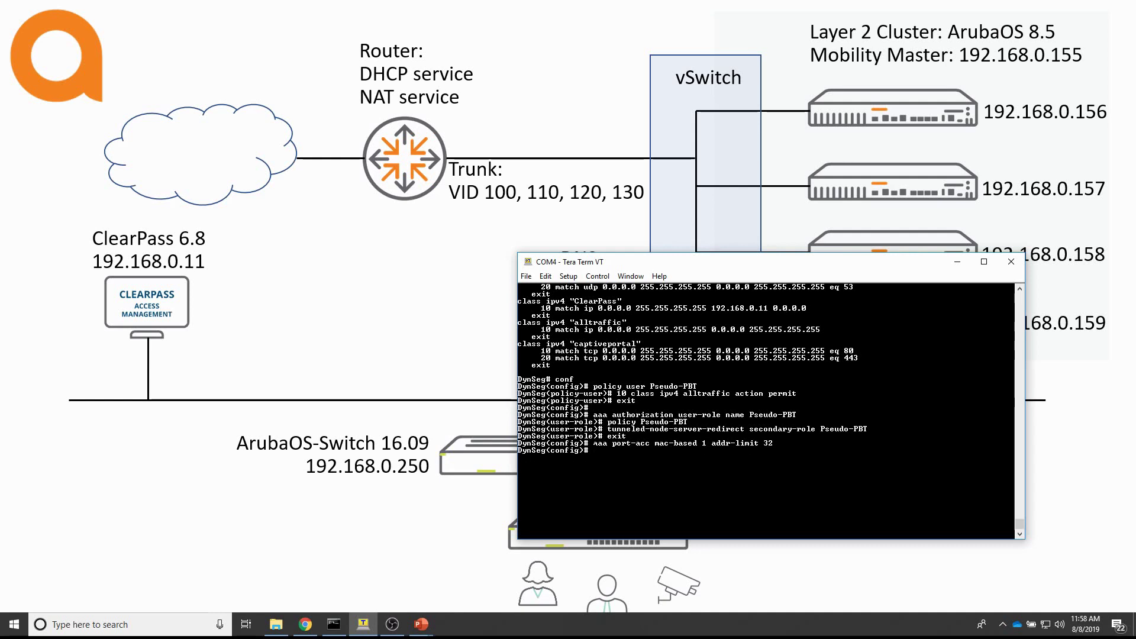
key("Up")
key("BackSpace")
key("BackSpace")
key("BackSpace")
key("BackSpace")
key("BackSpace")
key("BackSpace")
key("BackSpace")
key("BackSpace")
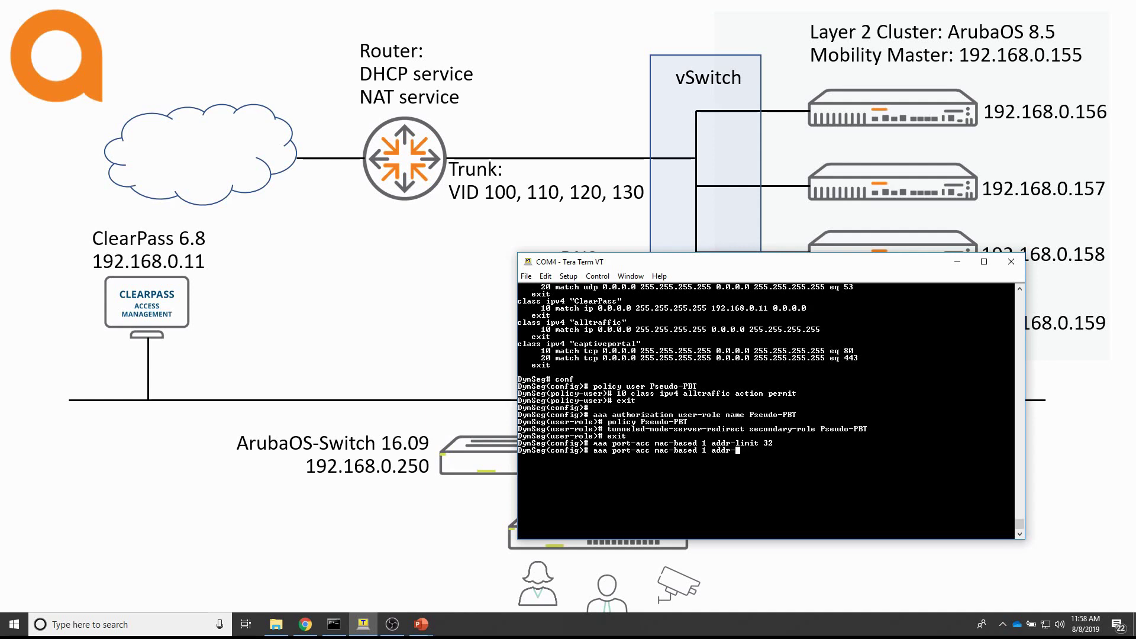
key("BackSpace")
key("BackSpace")
key("BackSpace")
key("BackSpace")
key("BackSpace")
key("BackSpace")
key("Return")
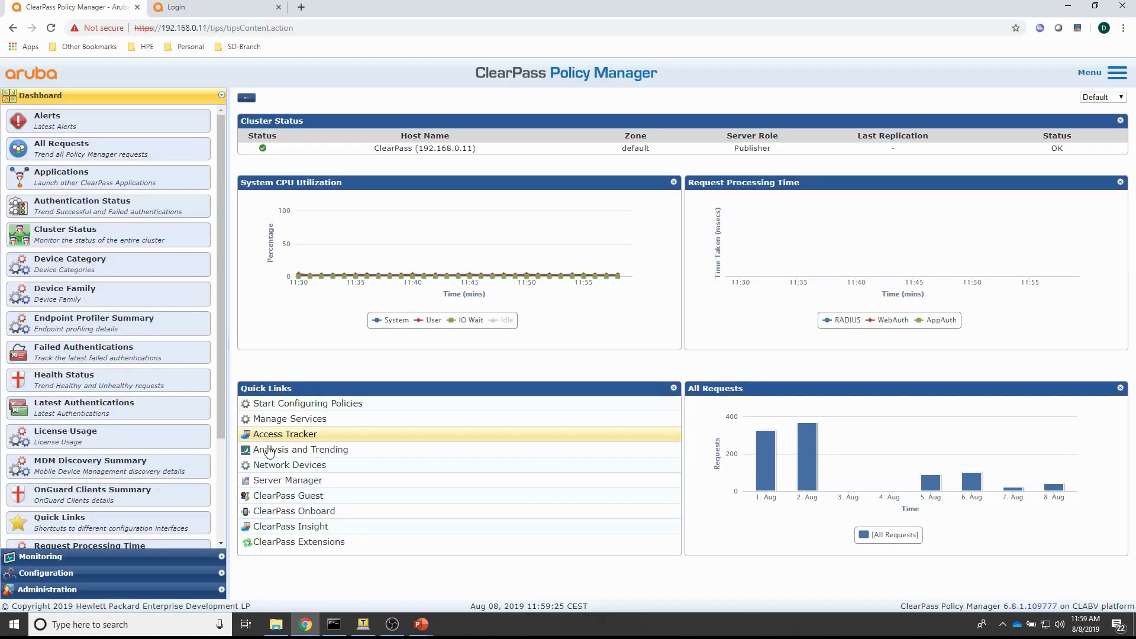
Create a new RADIUS Based Enforcement profile named Pseudo-PBT.
left_click(45, 573)
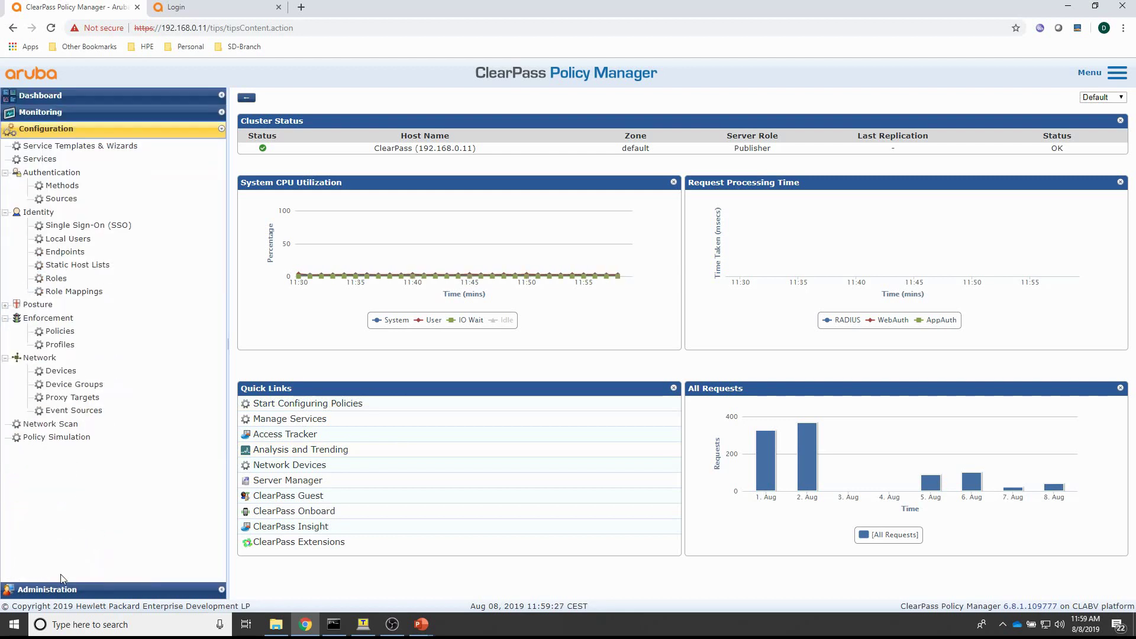
left_click(60, 345)
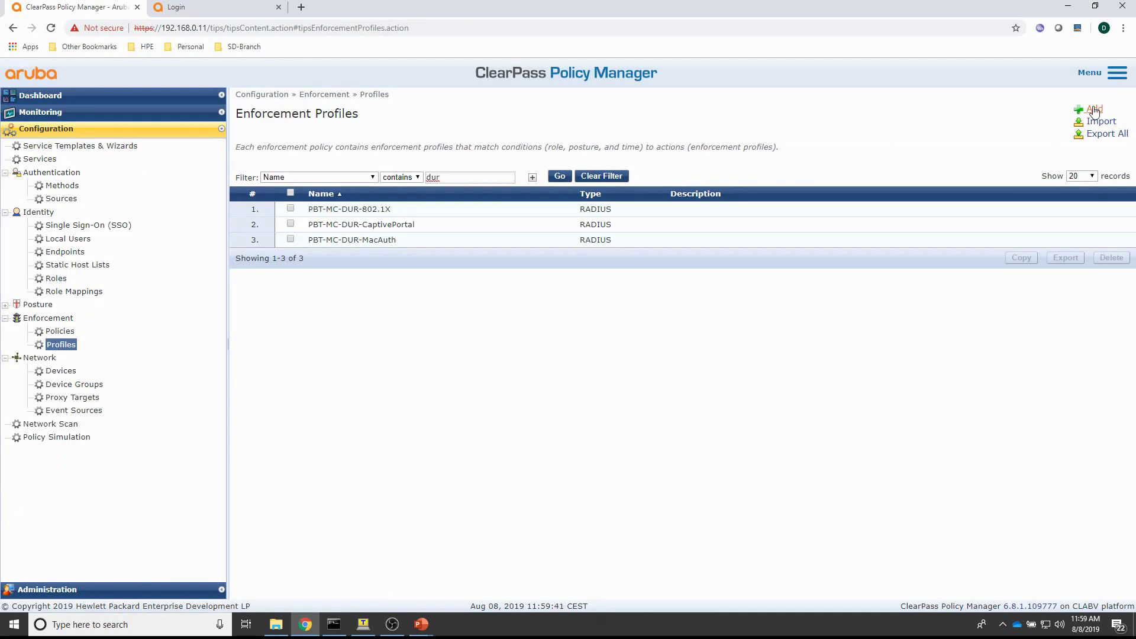
left_click(1095, 110)
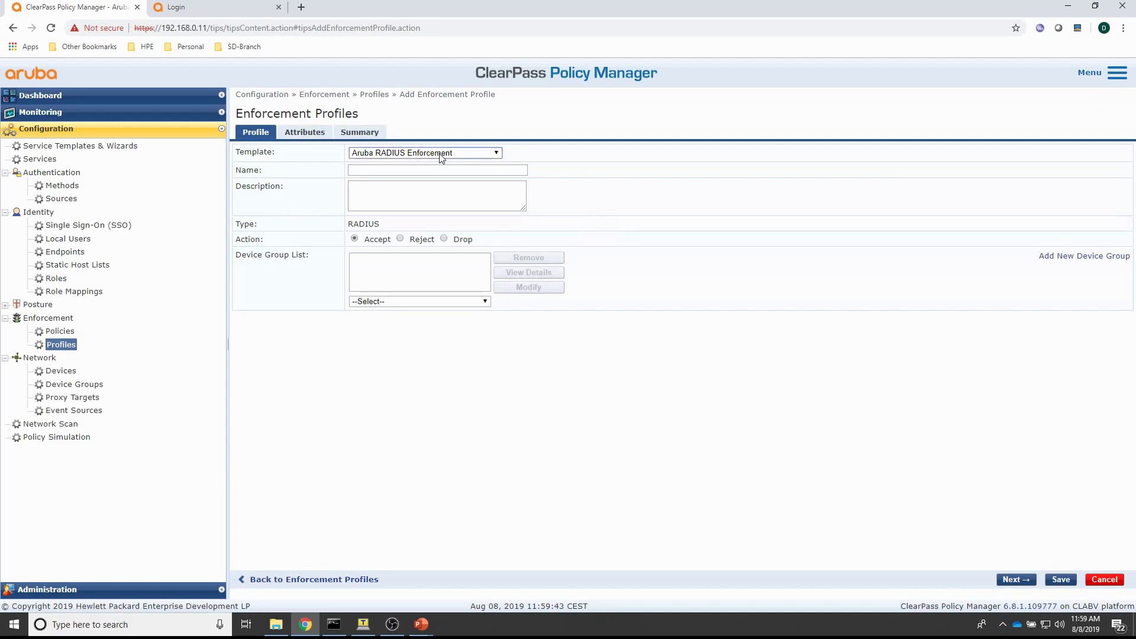
left_click(441, 154)
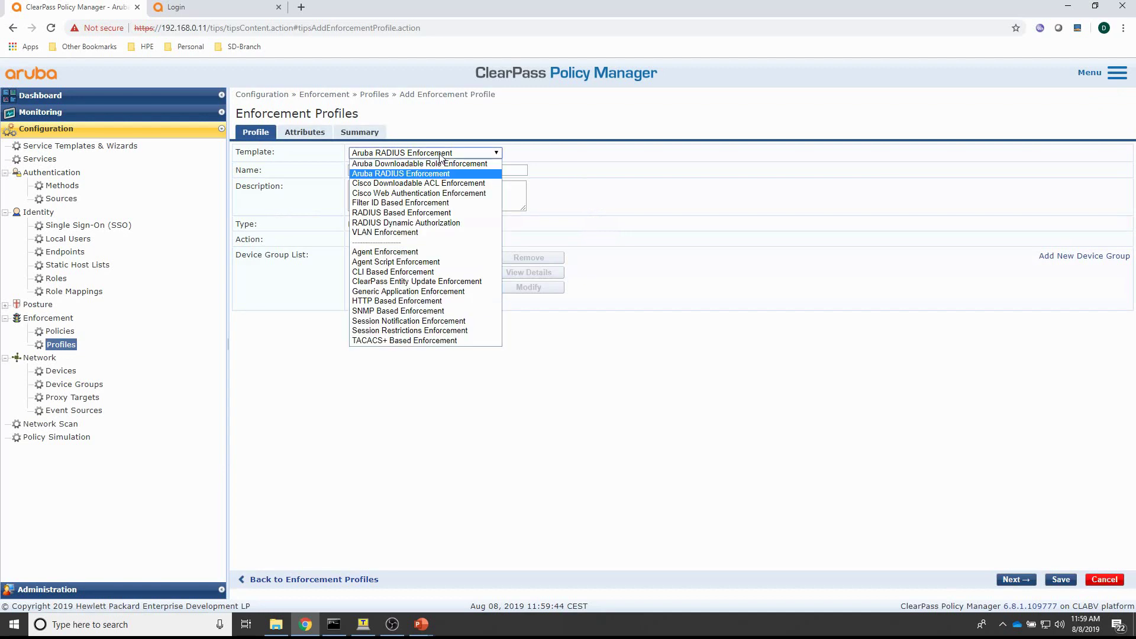
left_click(422, 214)
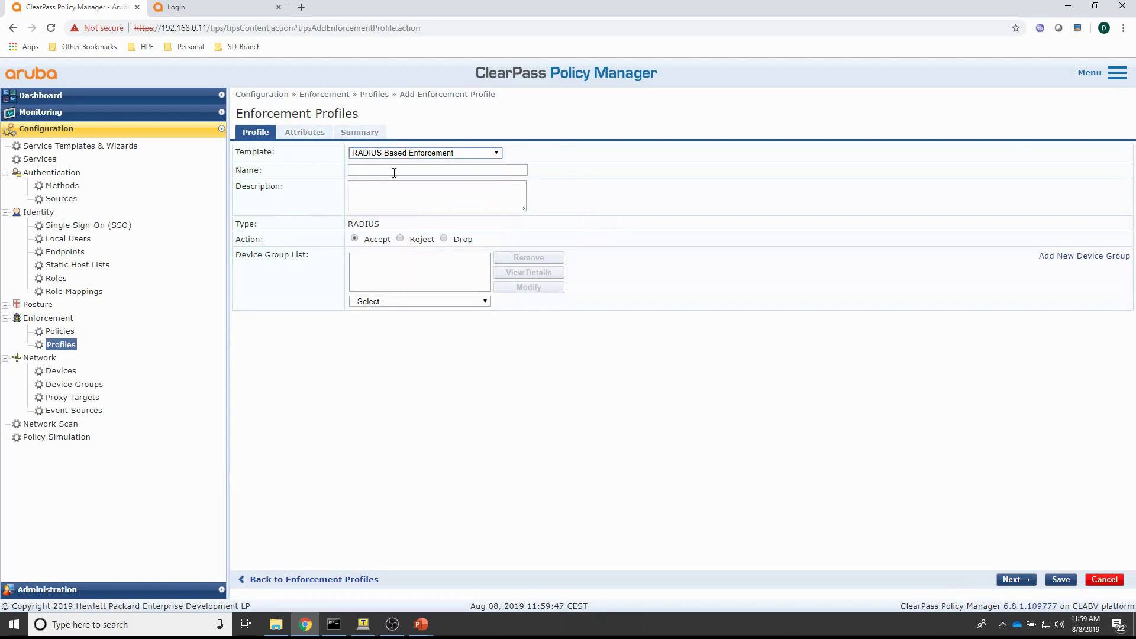
left_click(394, 171)
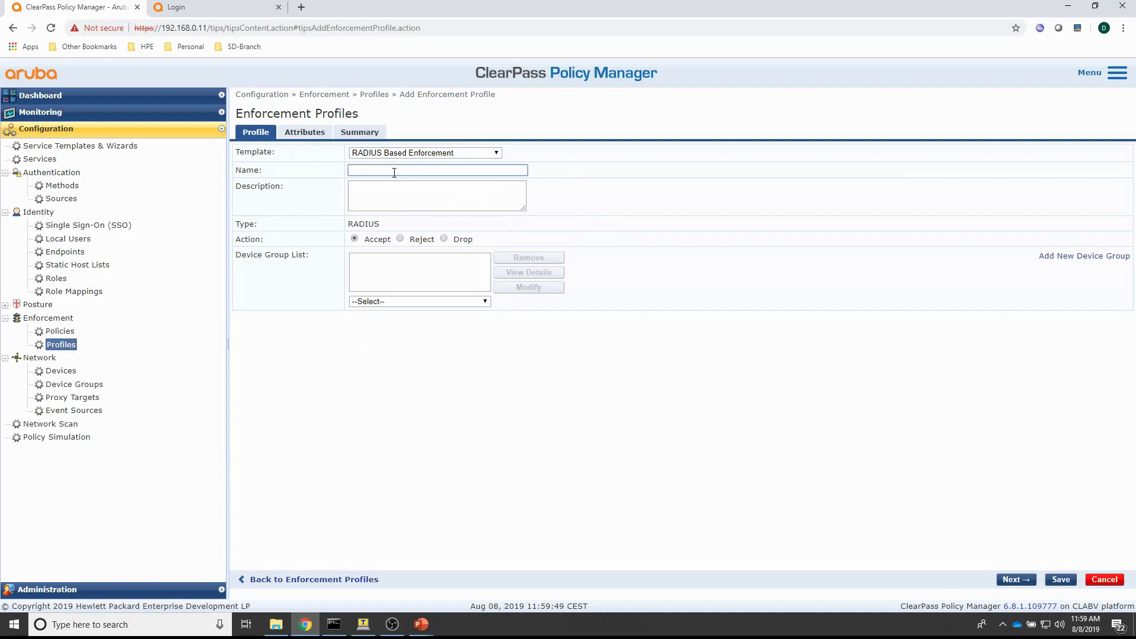
type("Pseudo-PBT")
Add attribute Radius:Hewlett-Packard-Enterprise HPE-User-Role = Pseudo-PBT and save the profile.
left_click(305, 132)
left_click(316, 168)
left_click(371, 166)
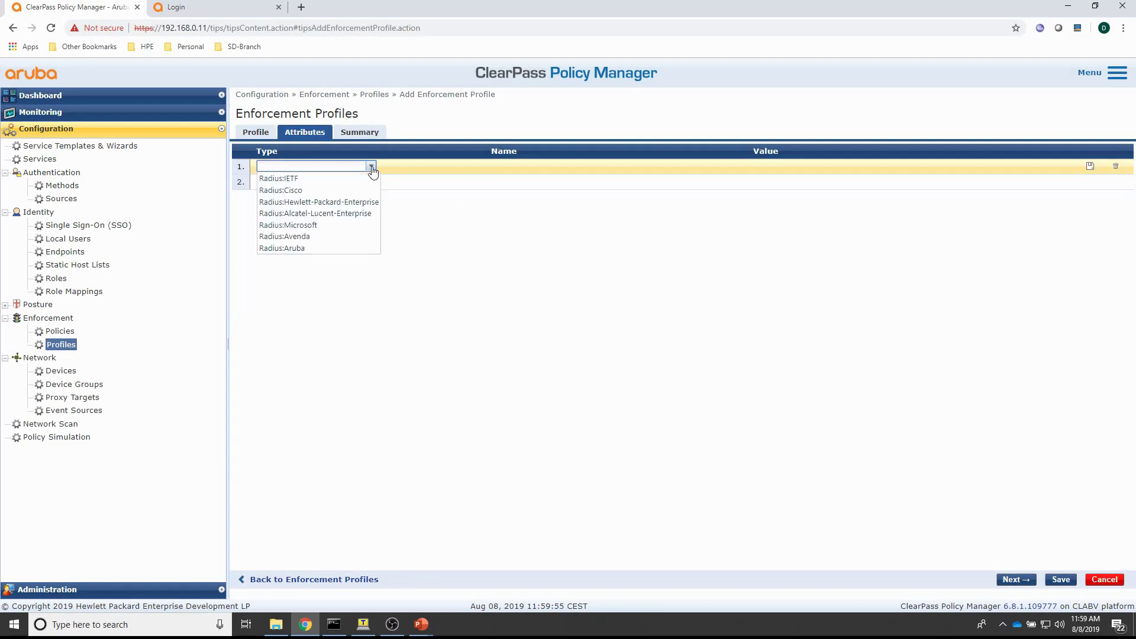
left_click(326, 202)
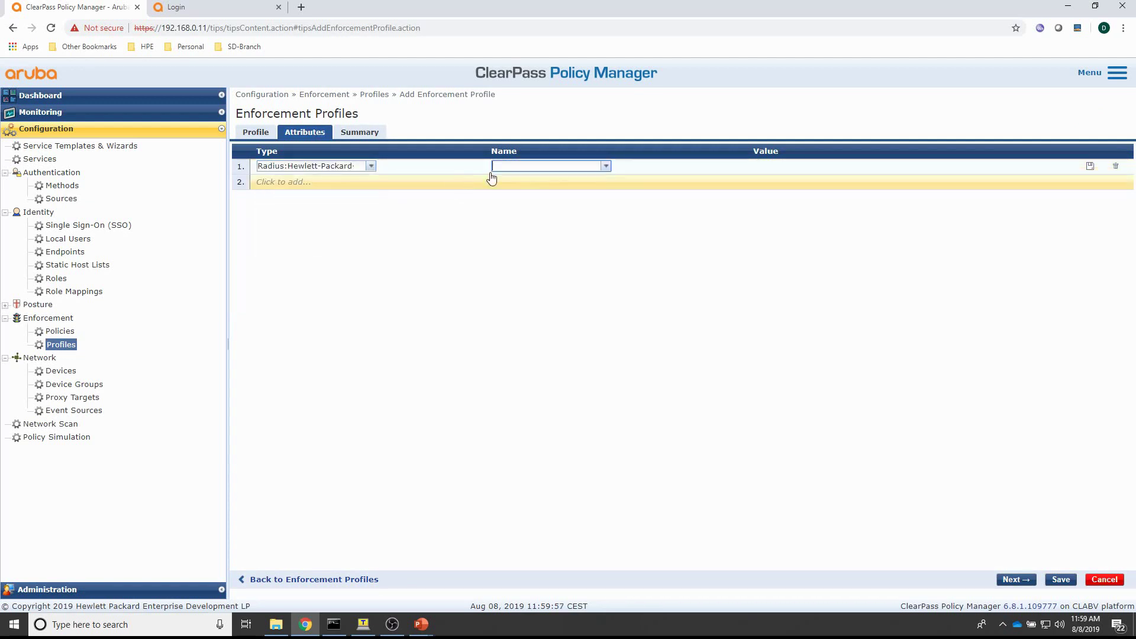
left_click(606, 167)
left_click(516, 353)
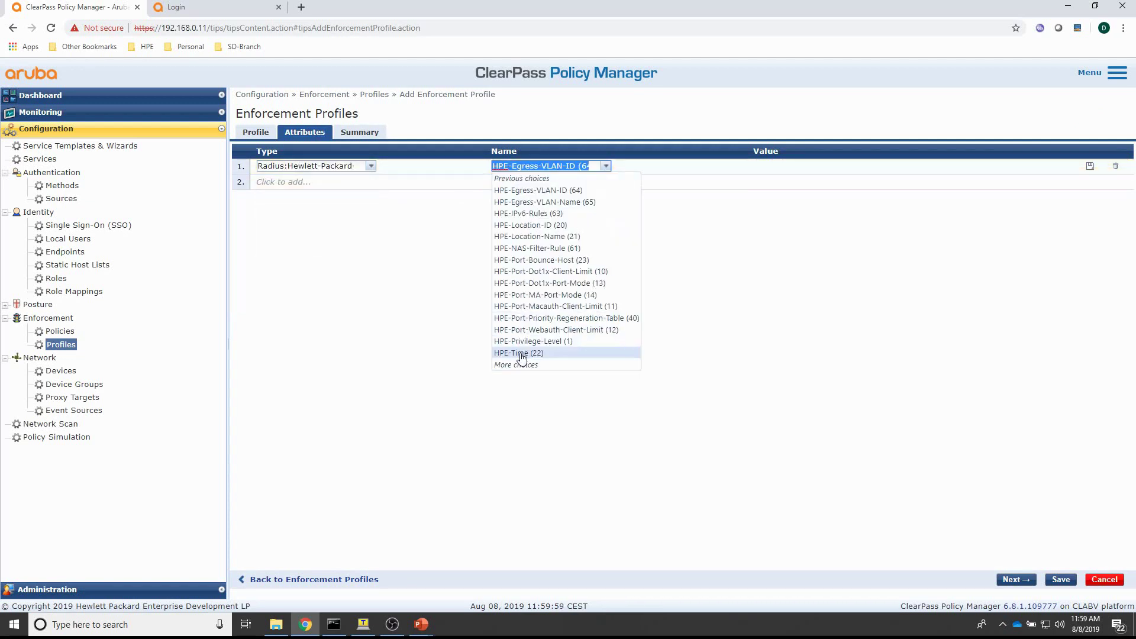
left_click(521, 363)
left_click(520, 191)
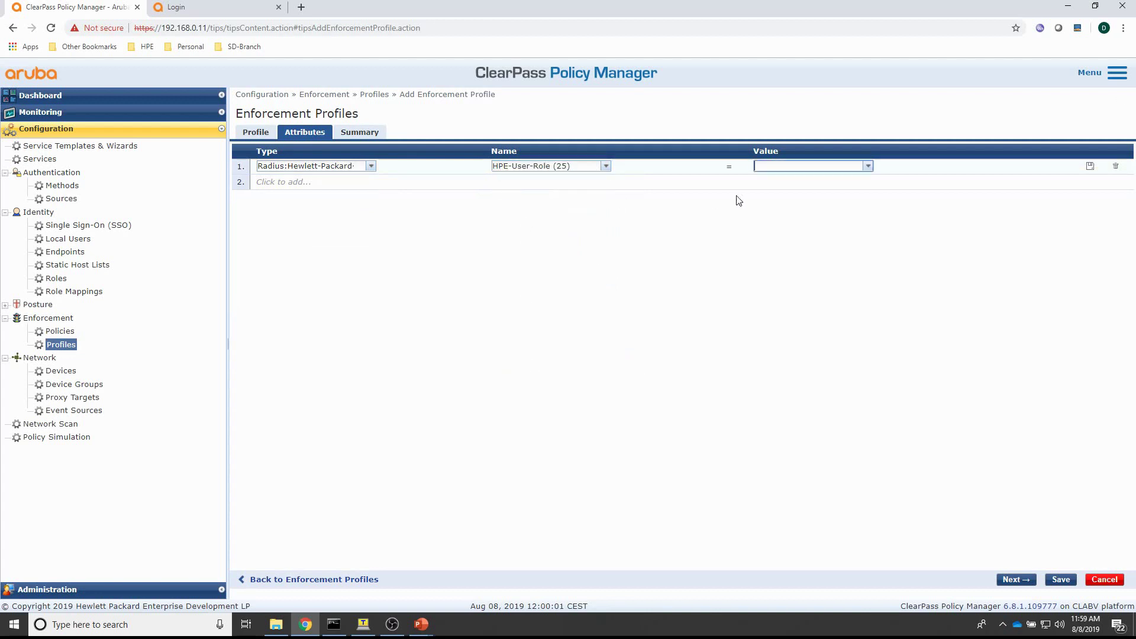
left_click(771, 167)
type("Pse")
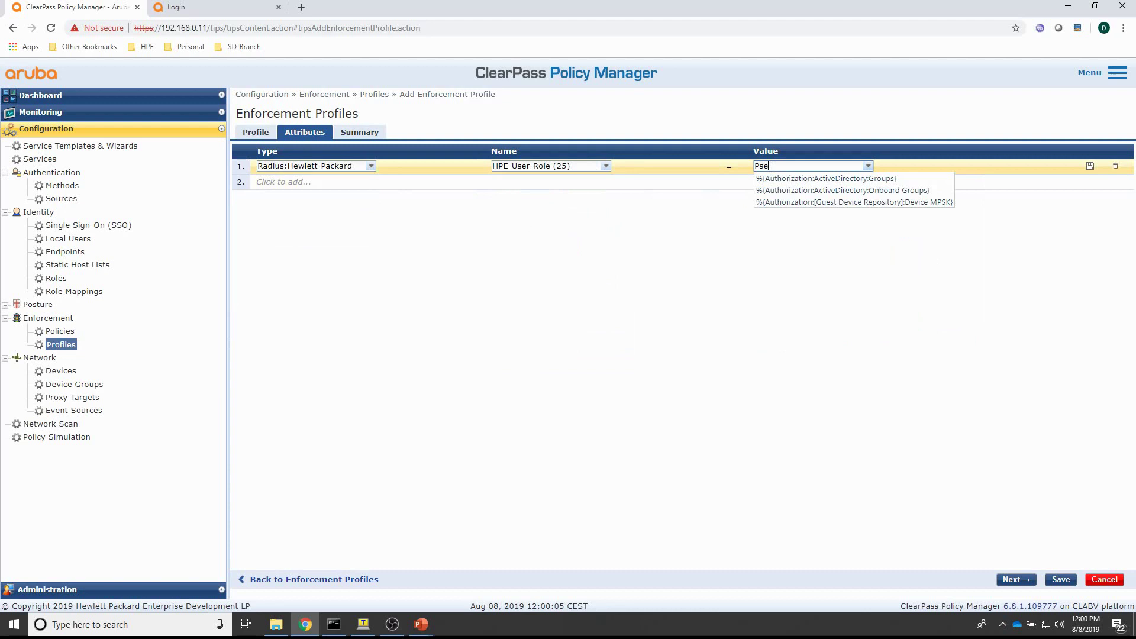
type("udo-PBT")
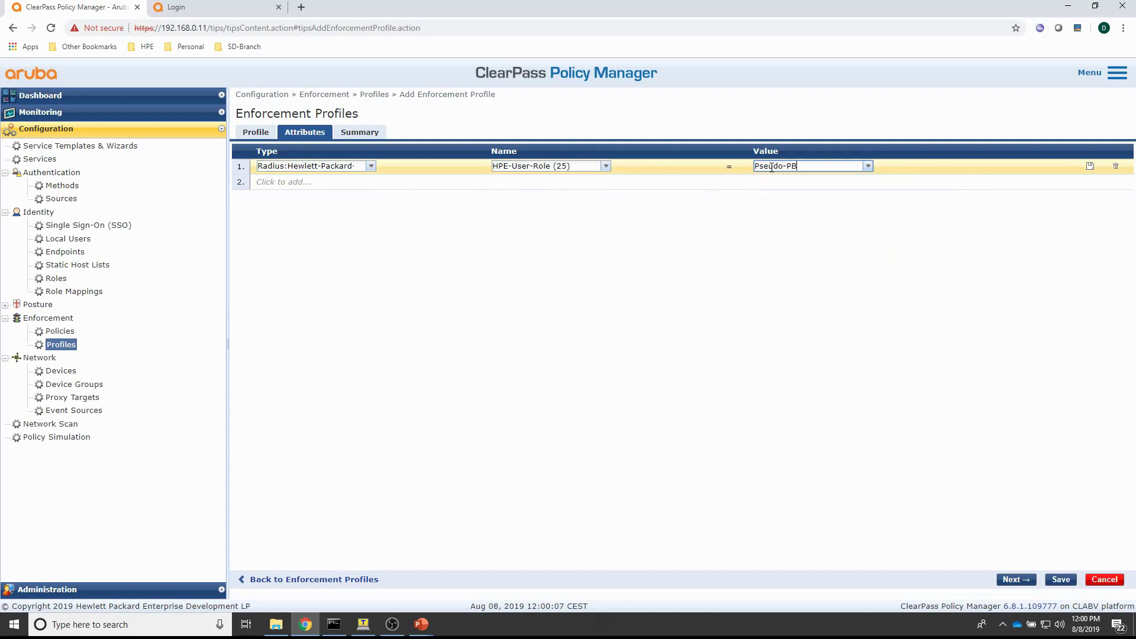
left_click(1090, 167)
left_click(1061, 579)
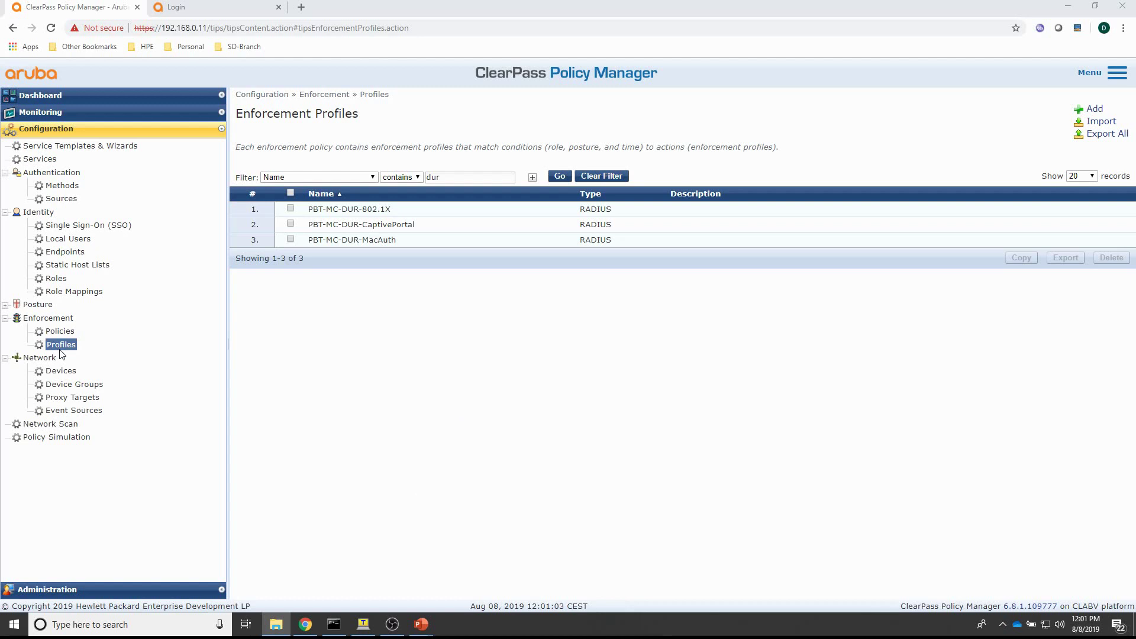
Start a new enforcement policy named Pseudo-PBT with Deny Access Profile as default.
left_click(59, 331)
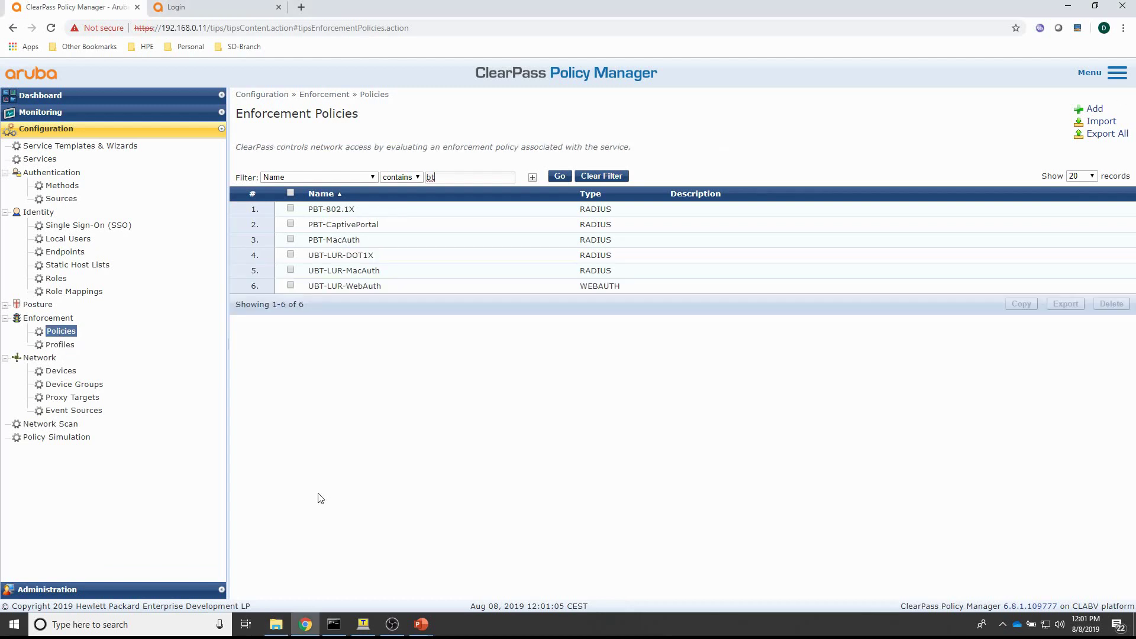
left_click(1095, 109)
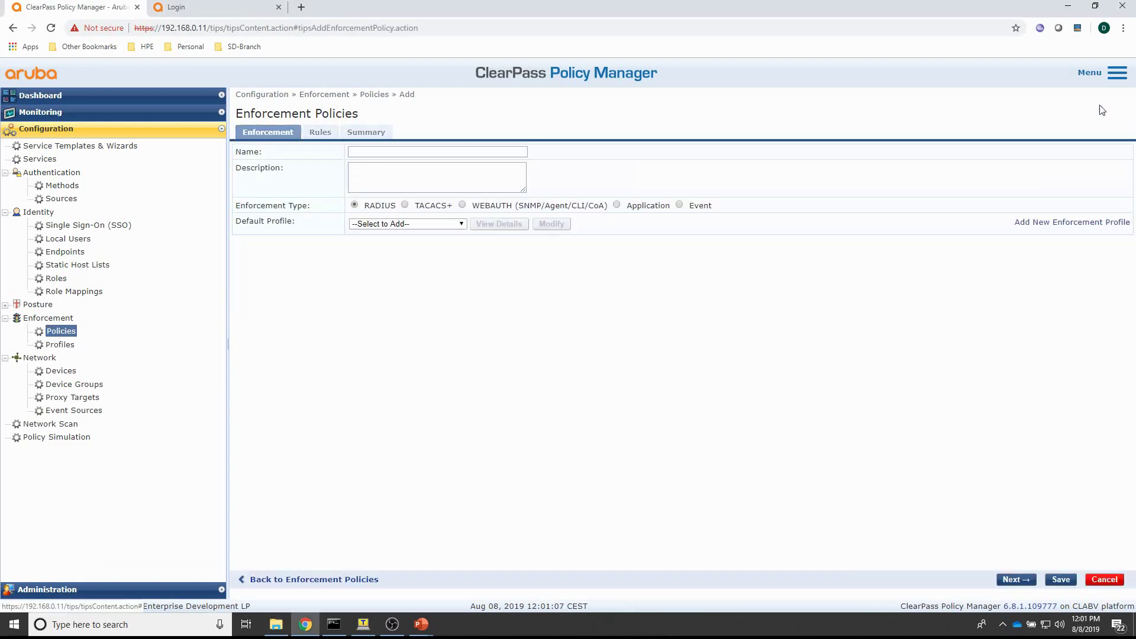
left_click(374, 153)
type("Psu")
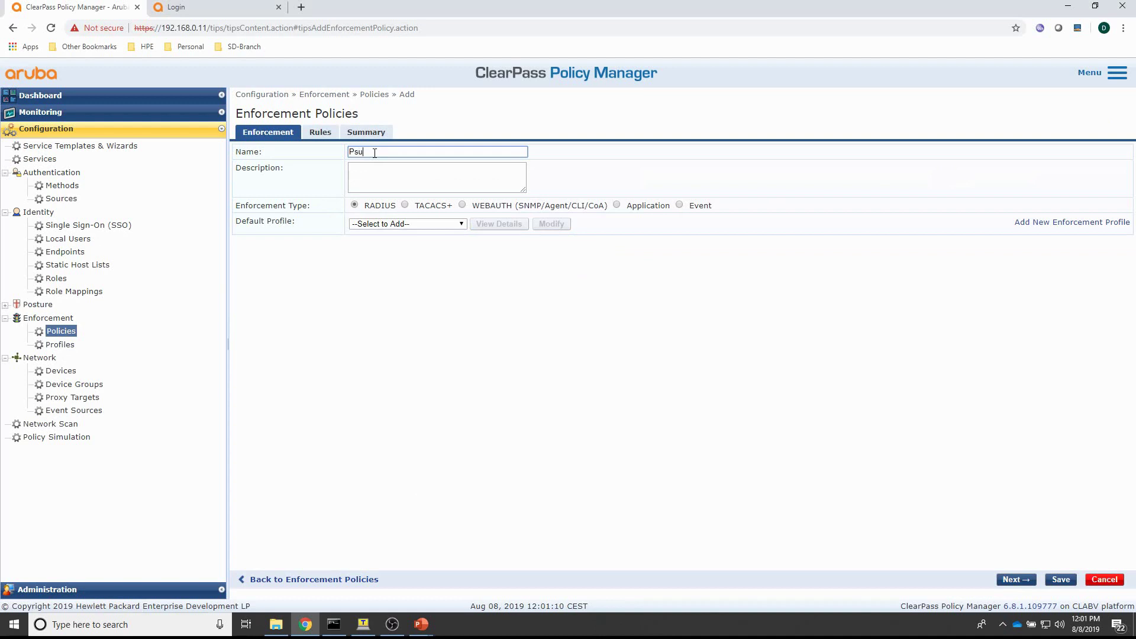
type("eudo-PBT")
left_click(421, 223)
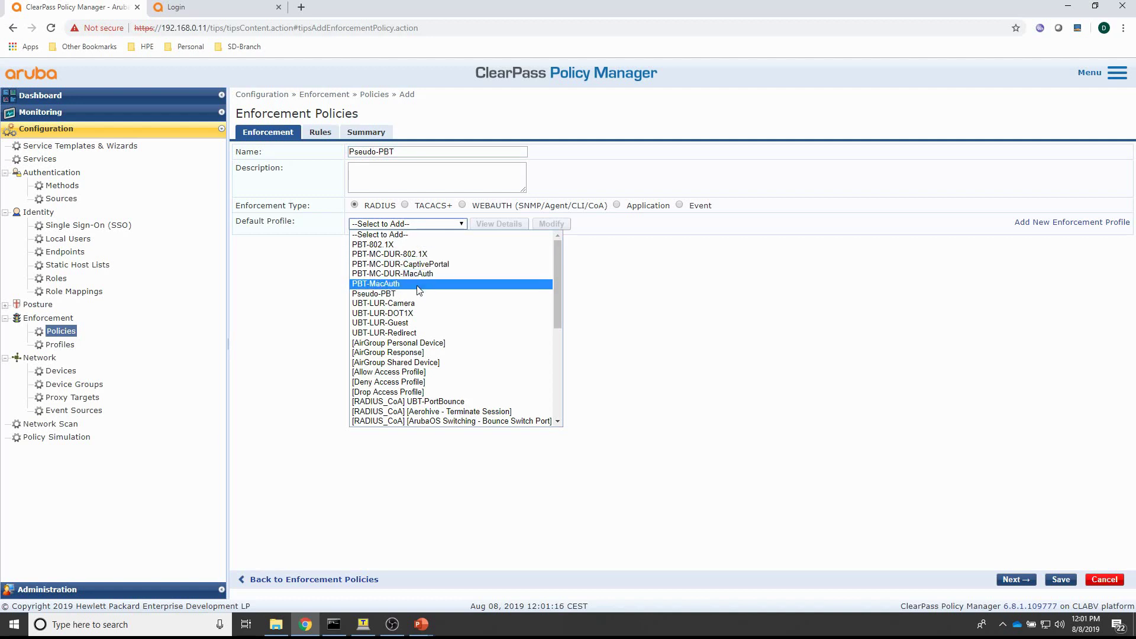
left_click(414, 381)
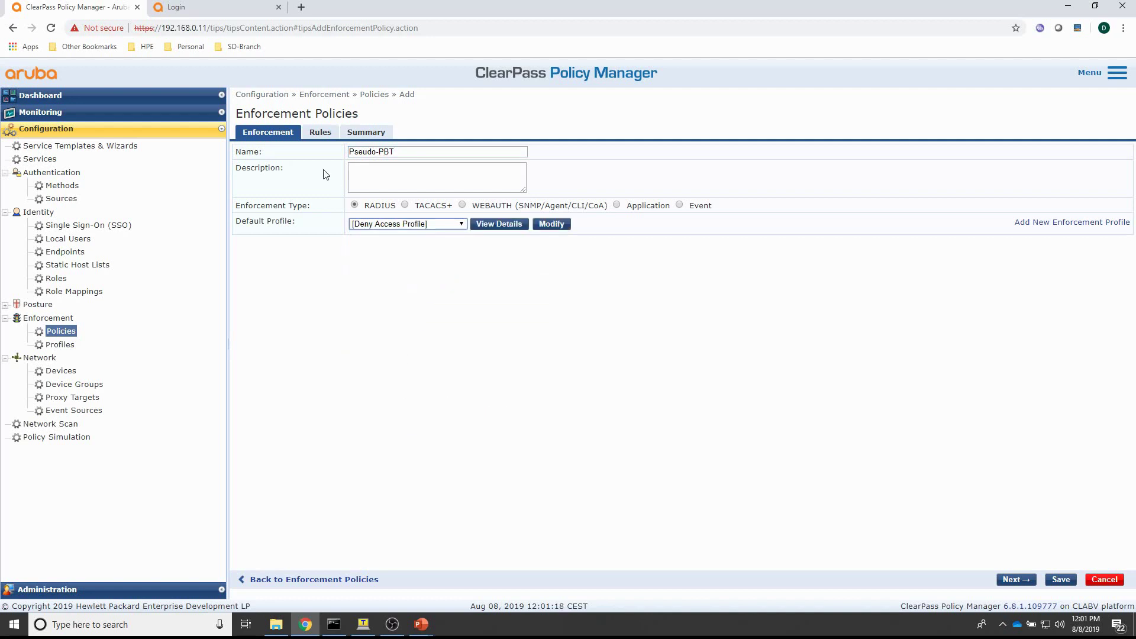
left_click(320, 135)
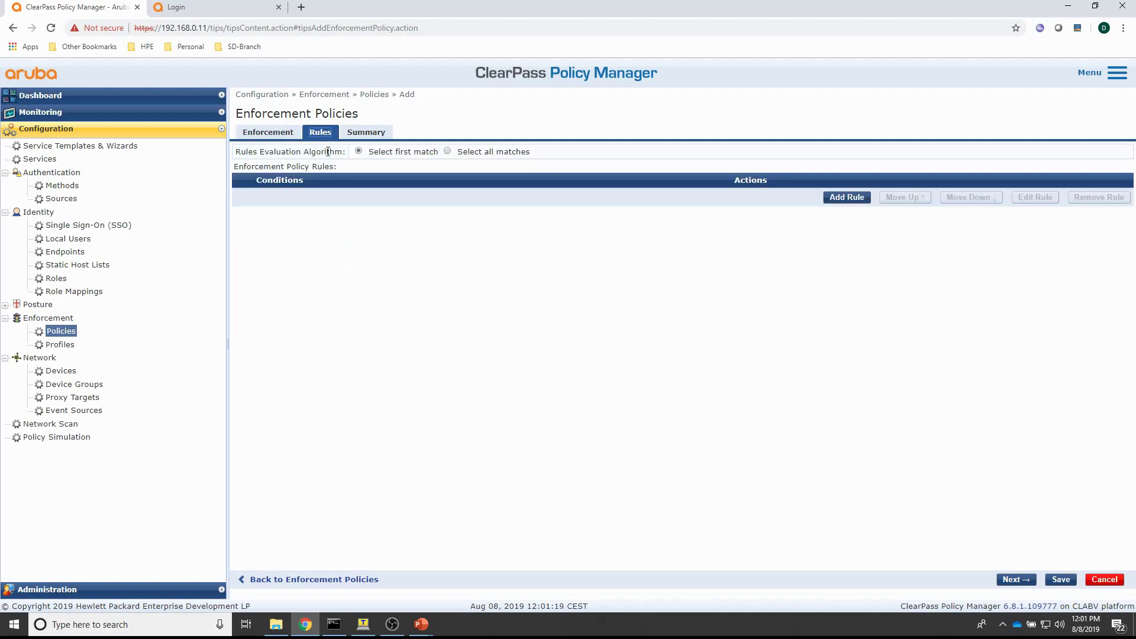
Add a rule condition Tips:Role EQUALS [User Authenticated].
left_click(847, 197)
left_click(350, 284)
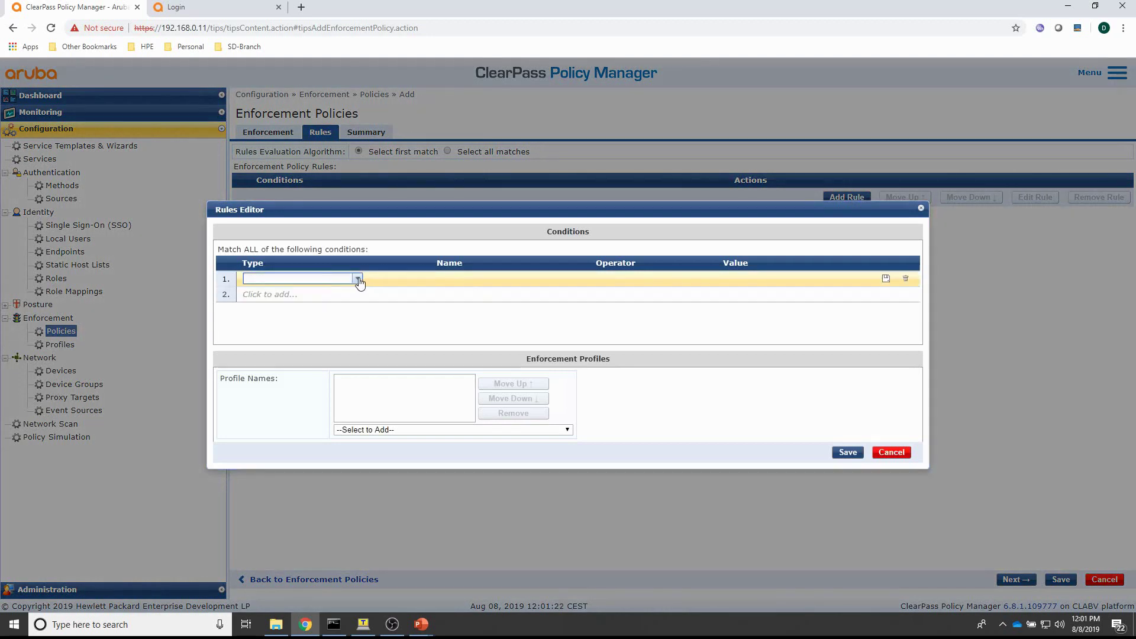
left_click(358, 278)
left_click(353, 291)
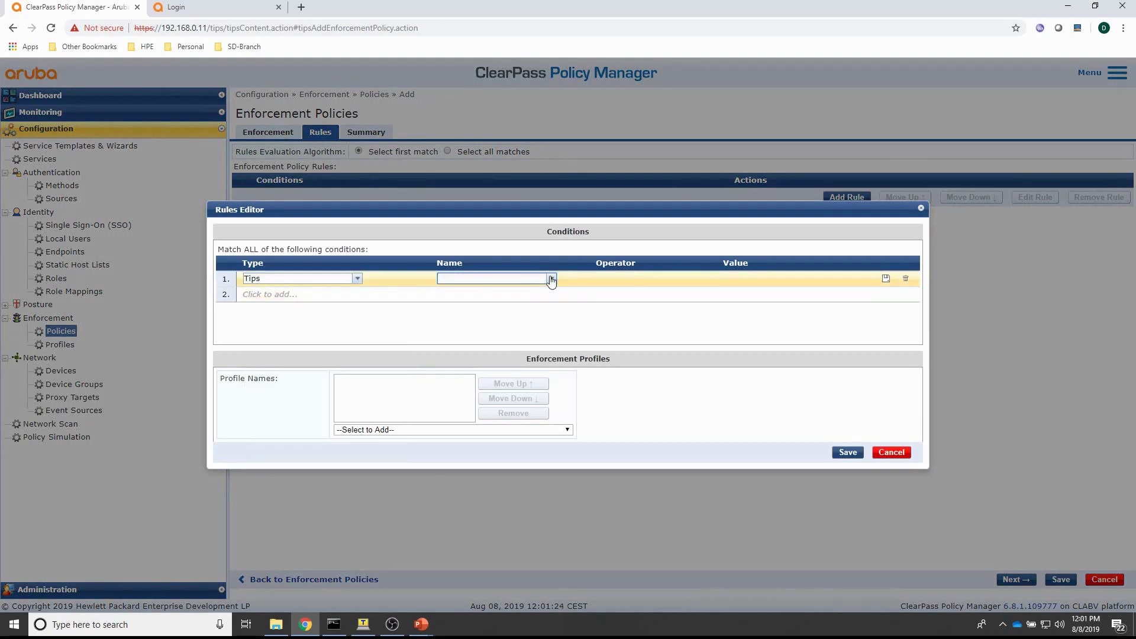
left_click(551, 278)
left_click(513, 303)
left_click(683, 279)
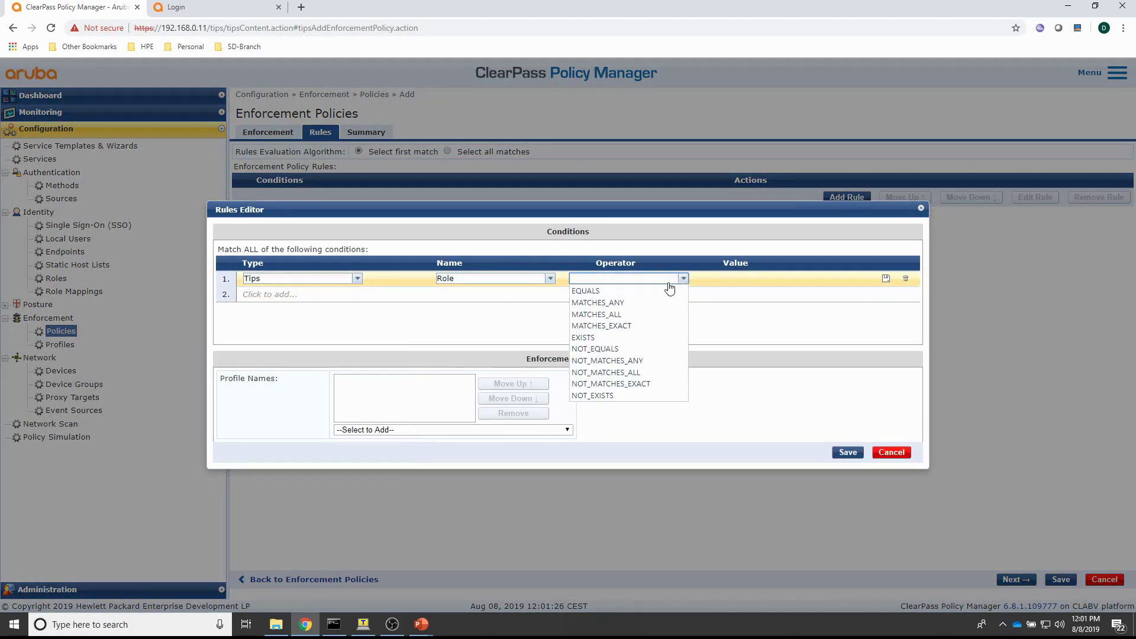
left_click(659, 291)
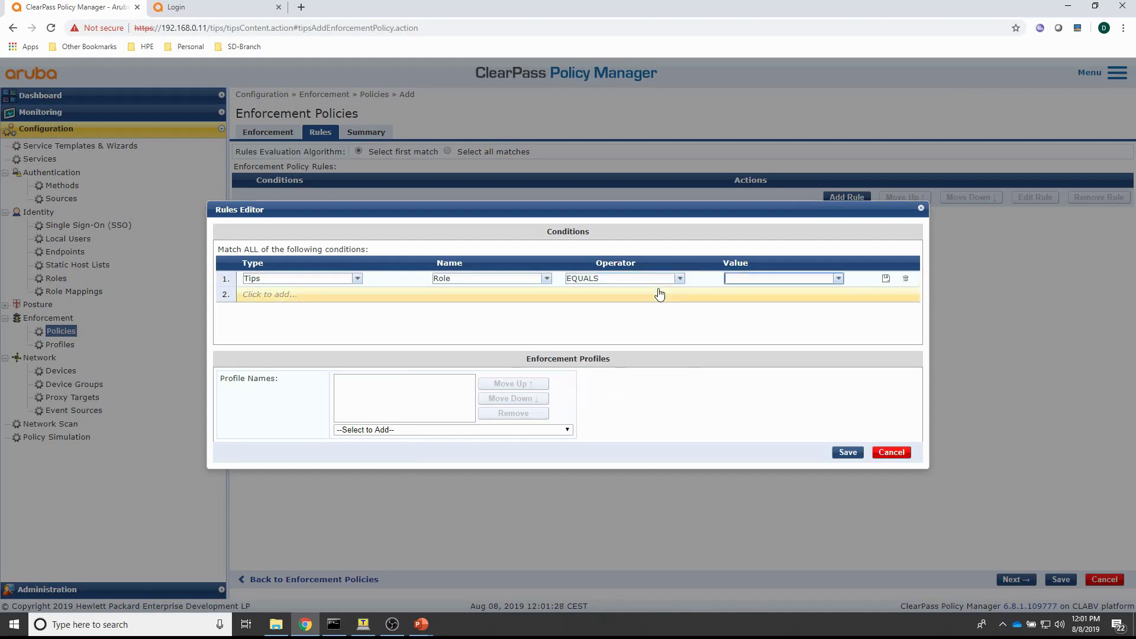
left_click(838, 279)
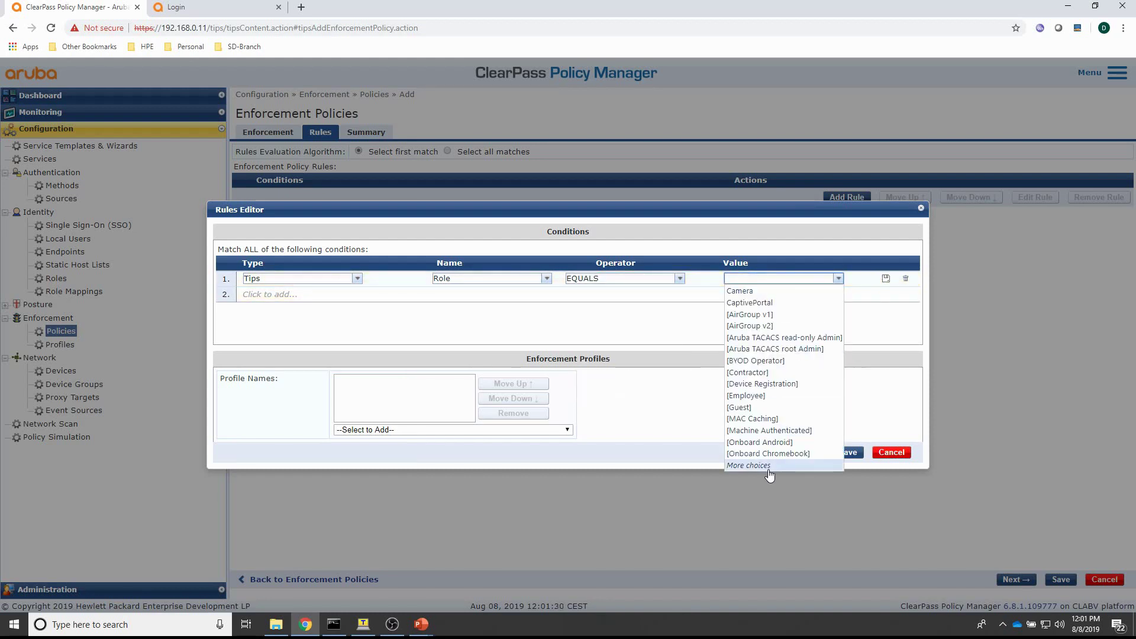
left_click(749, 466)
left_click(769, 441)
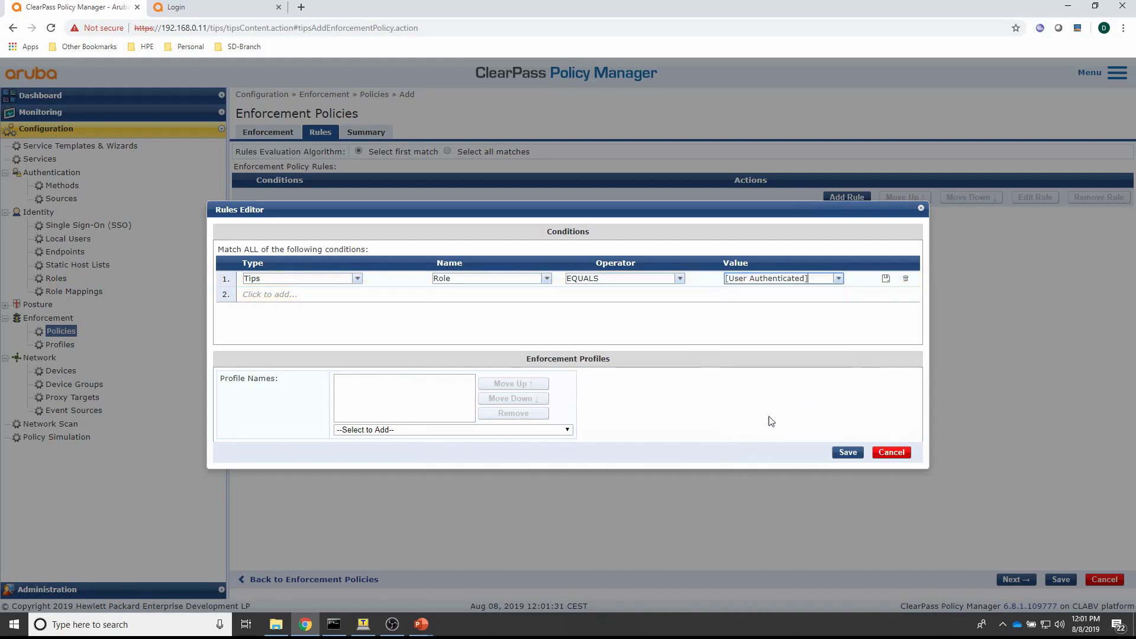
left_click(884, 278)
Have the rule apply Pseudo-PBT and Update Endpoint Known profiles, then save the policy.
left_click(481, 432)
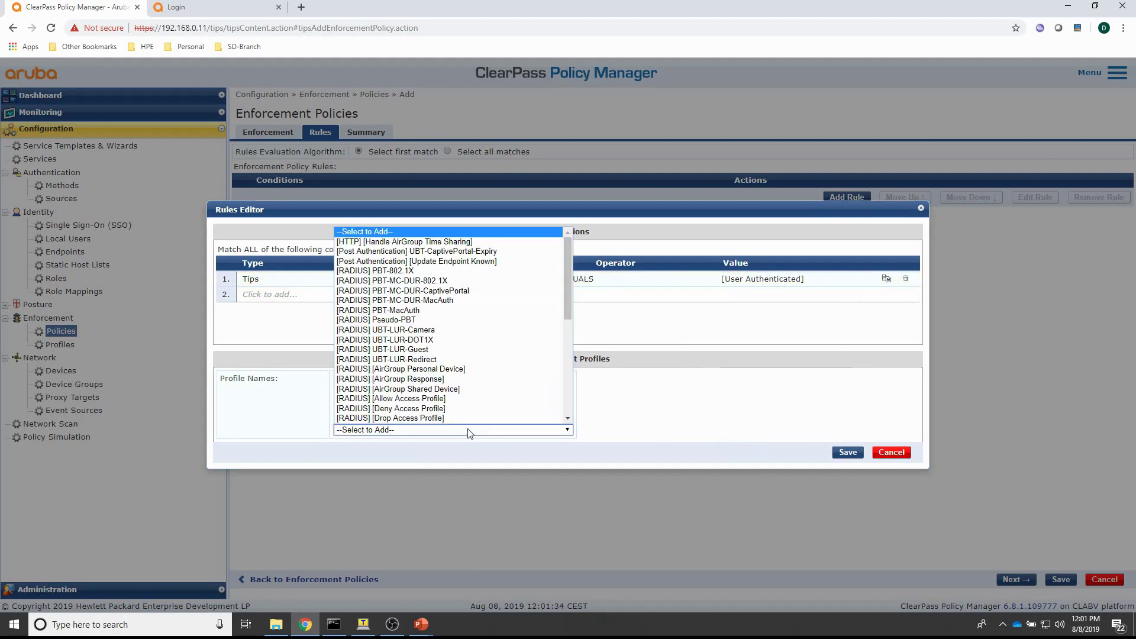
scroll(468, 414, "down", 1)
left_click(410, 301)
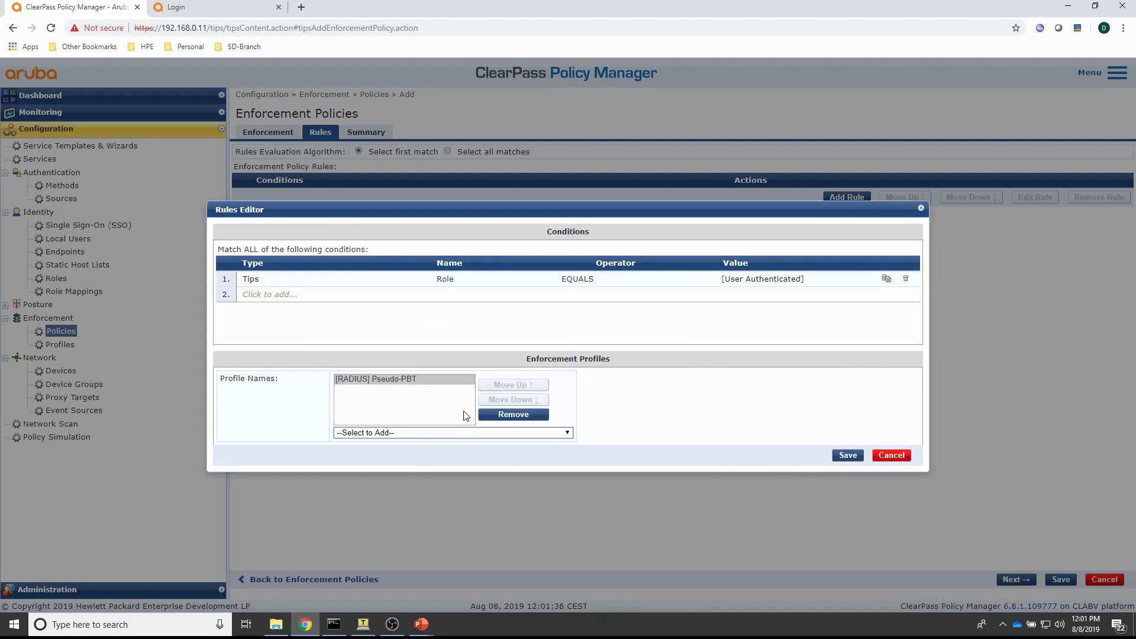
left_click(459, 438)
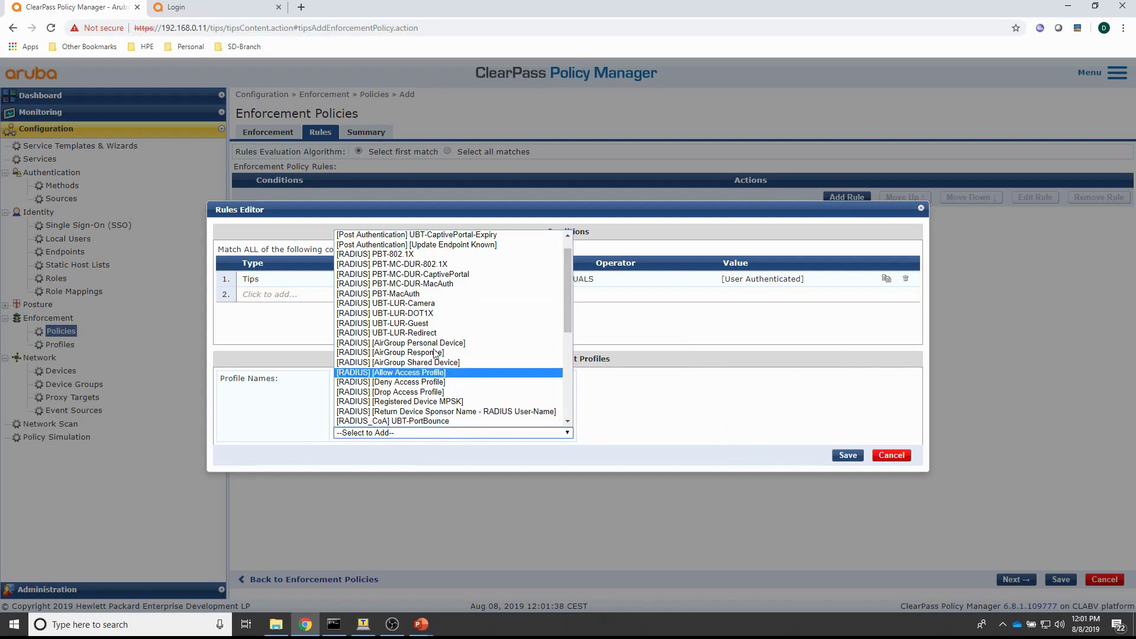
left_click(419, 246)
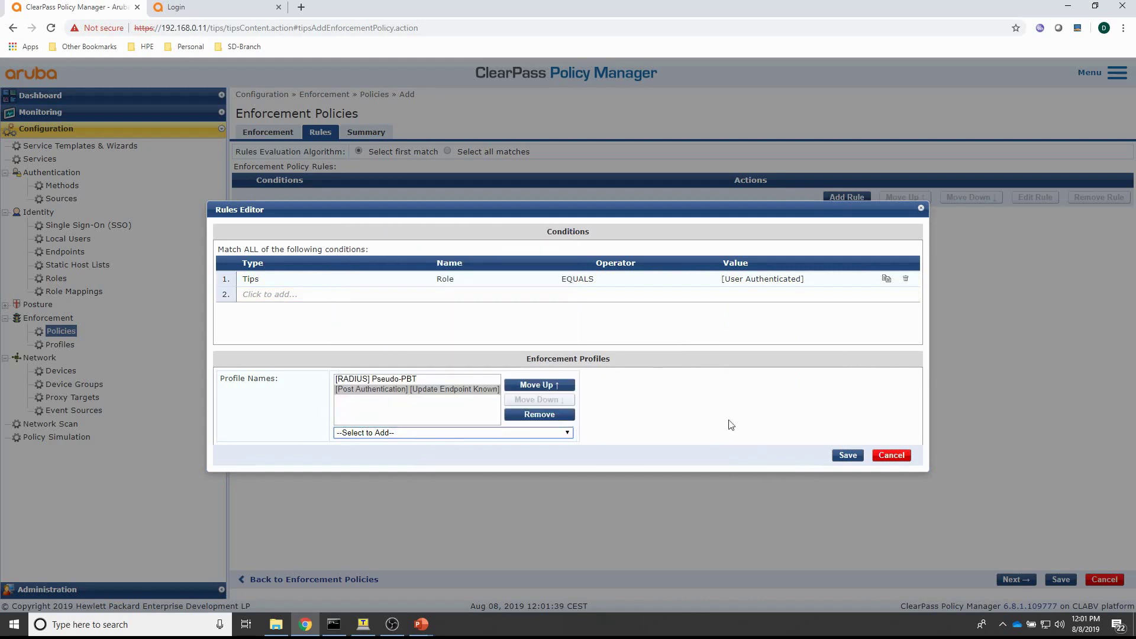
left_click(847, 456)
left_click(1062, 581)
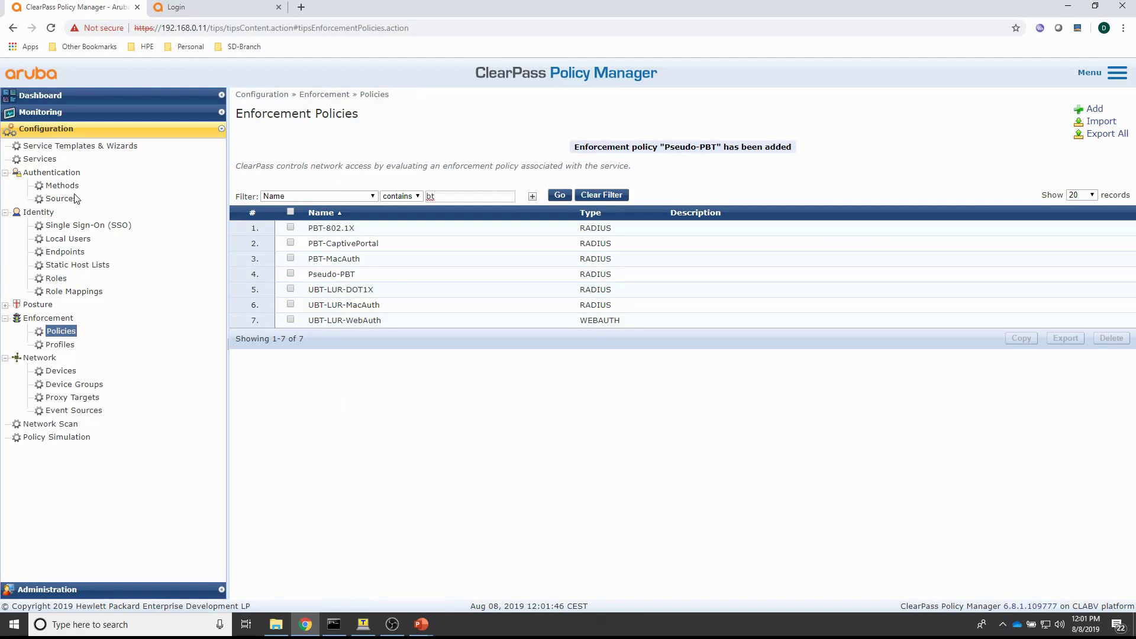
Add a new MAC Authentication service and begin naming it Pseudo-PBT.
left_click(39, 158)
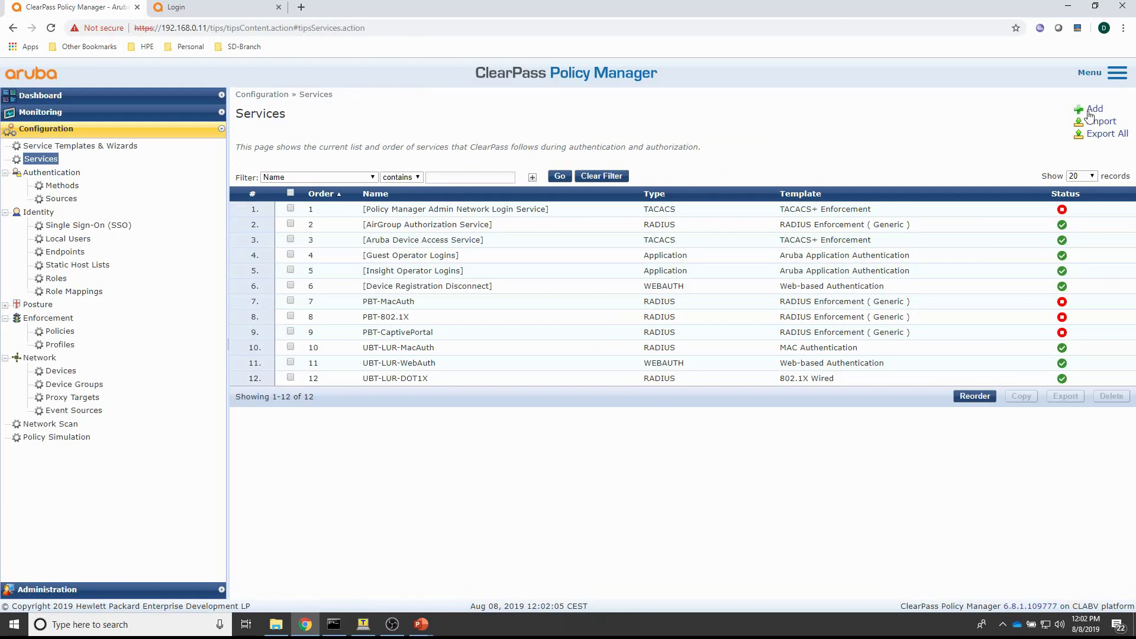
left_click(1091, 111)
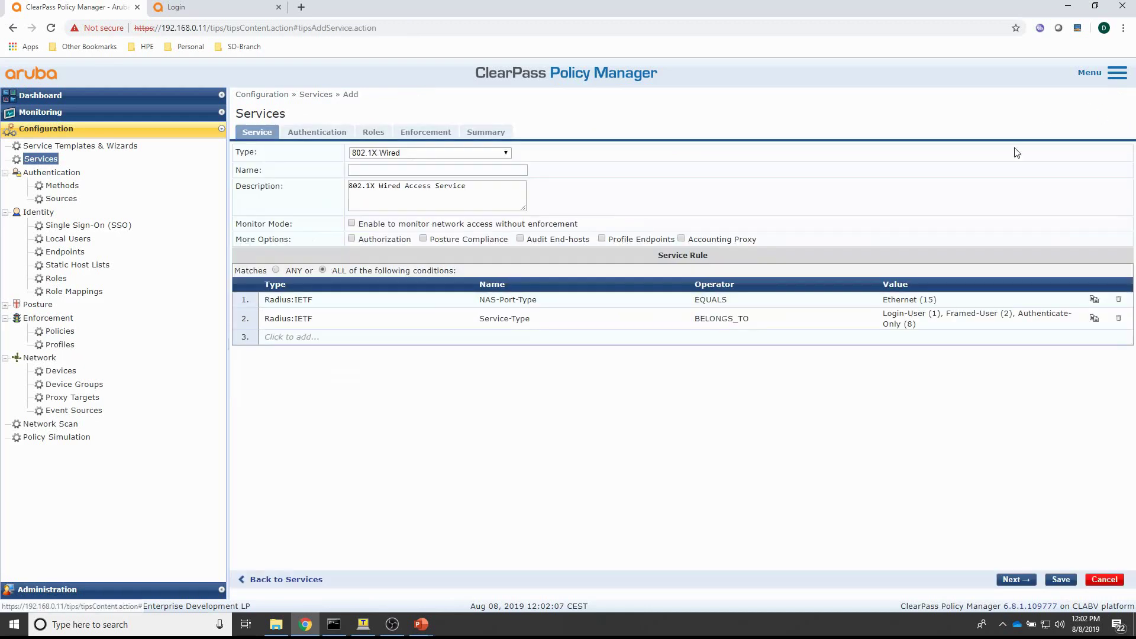
left_click(495, 154)
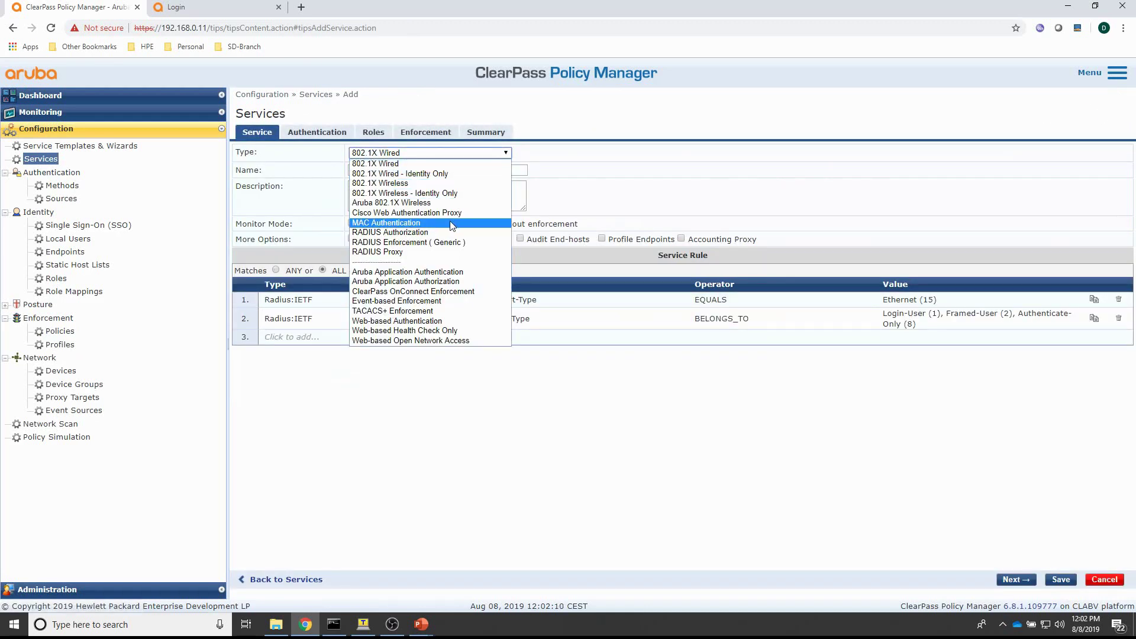
left_click(414, 222)
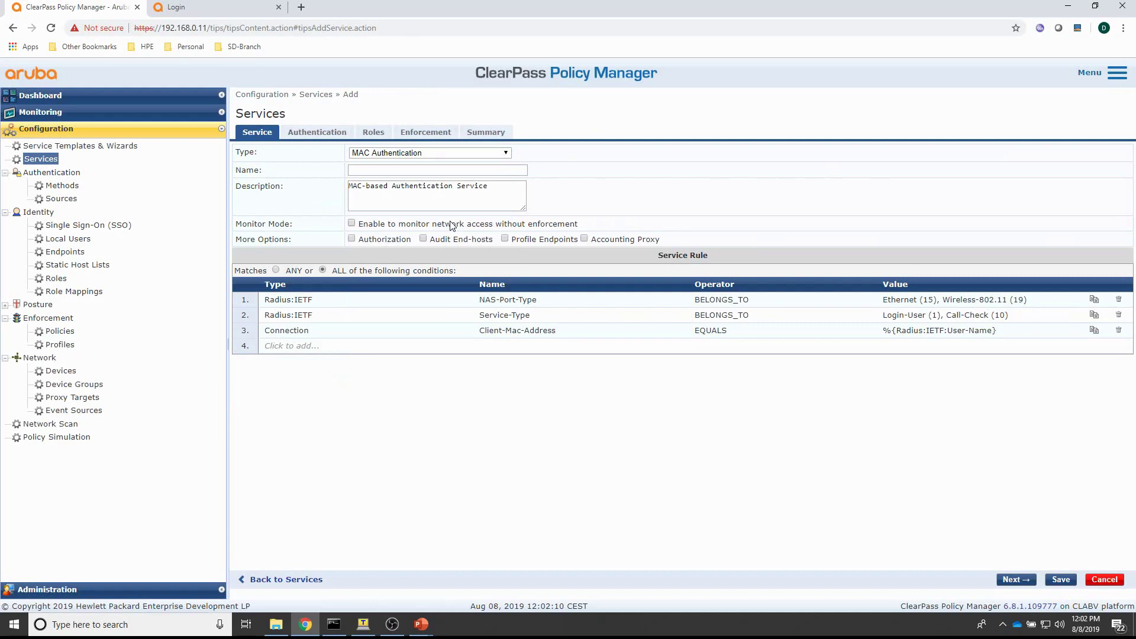
left_click(391, 173)
type("Pseu")
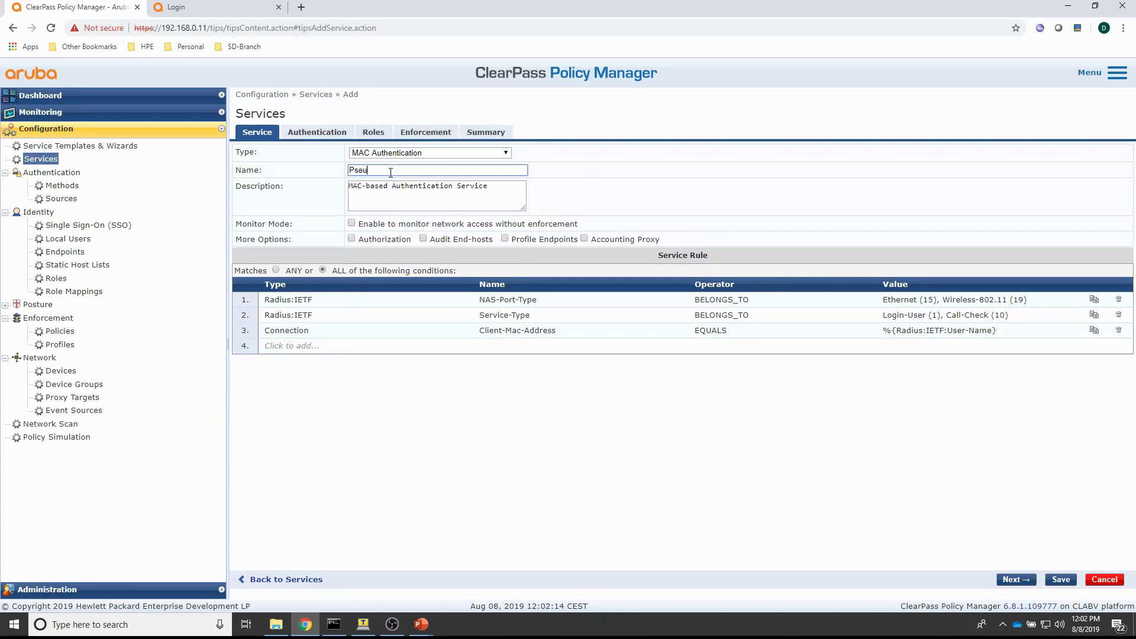
type("do-PBT")
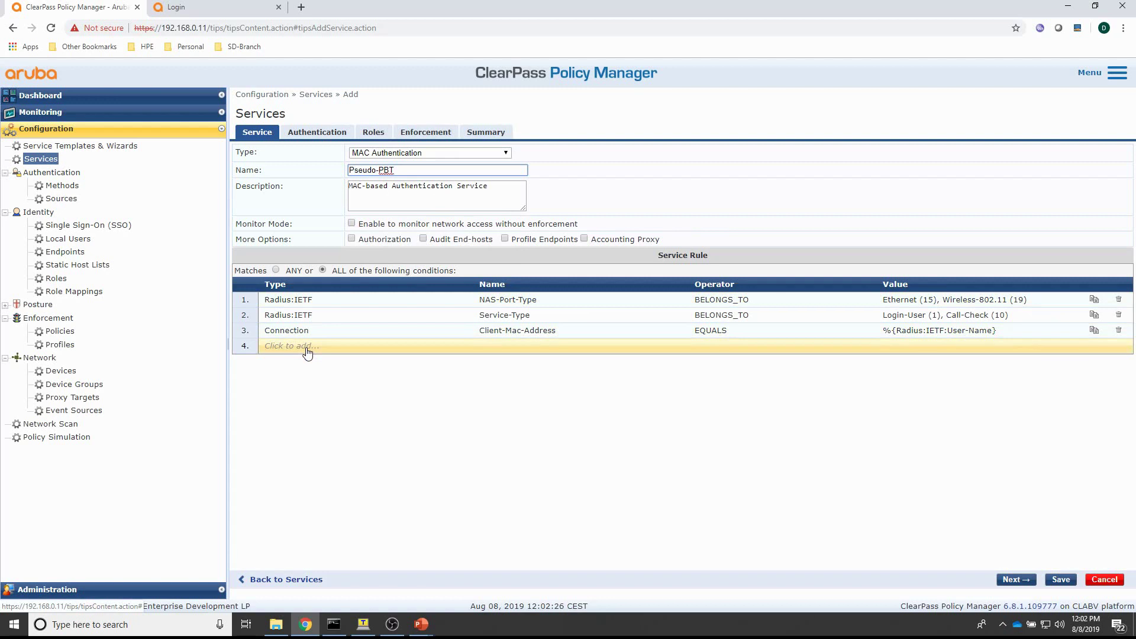
Add the service-rule condition Radius:IETF NAS-Port EQUALS 1.
left_click(307, 349)
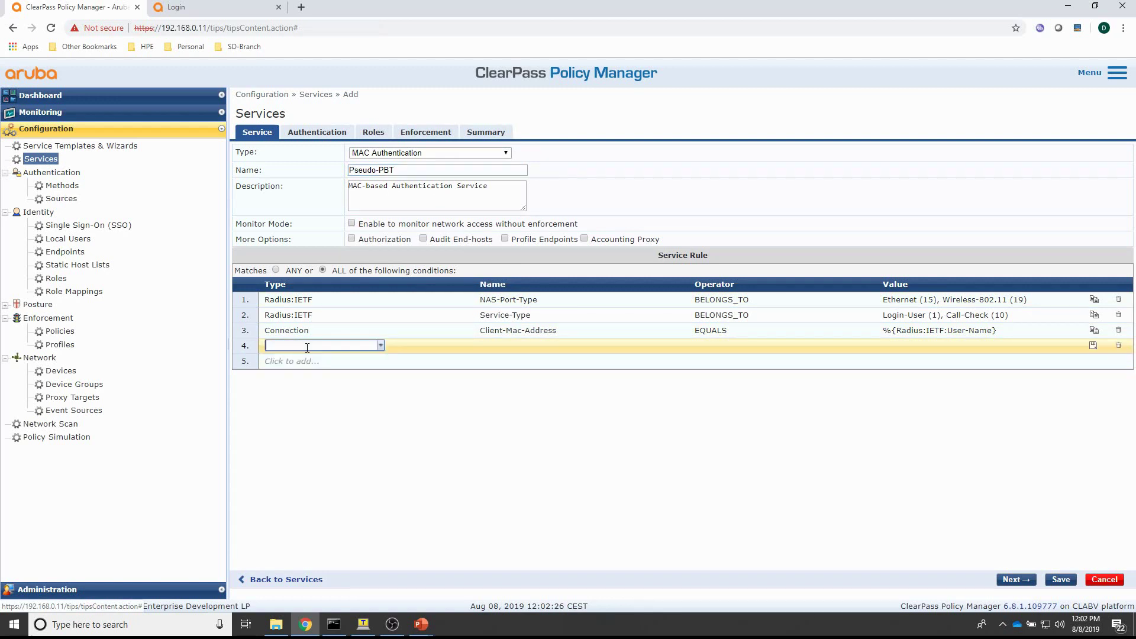
left_click(381, 346)
left_click(345, 429)
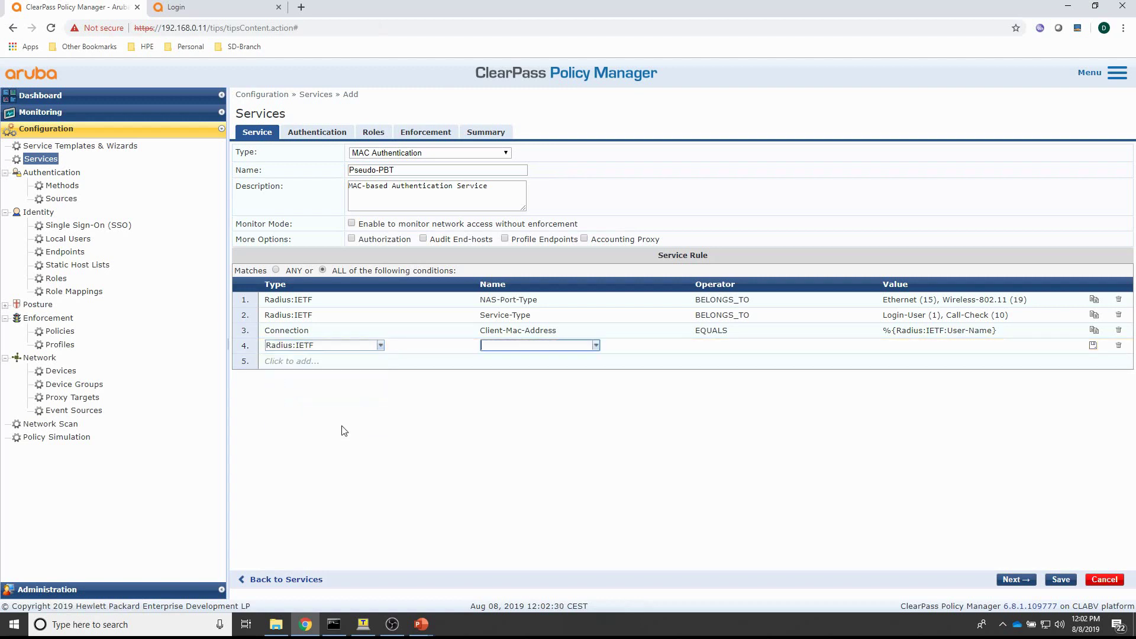
left_click(596, 348)
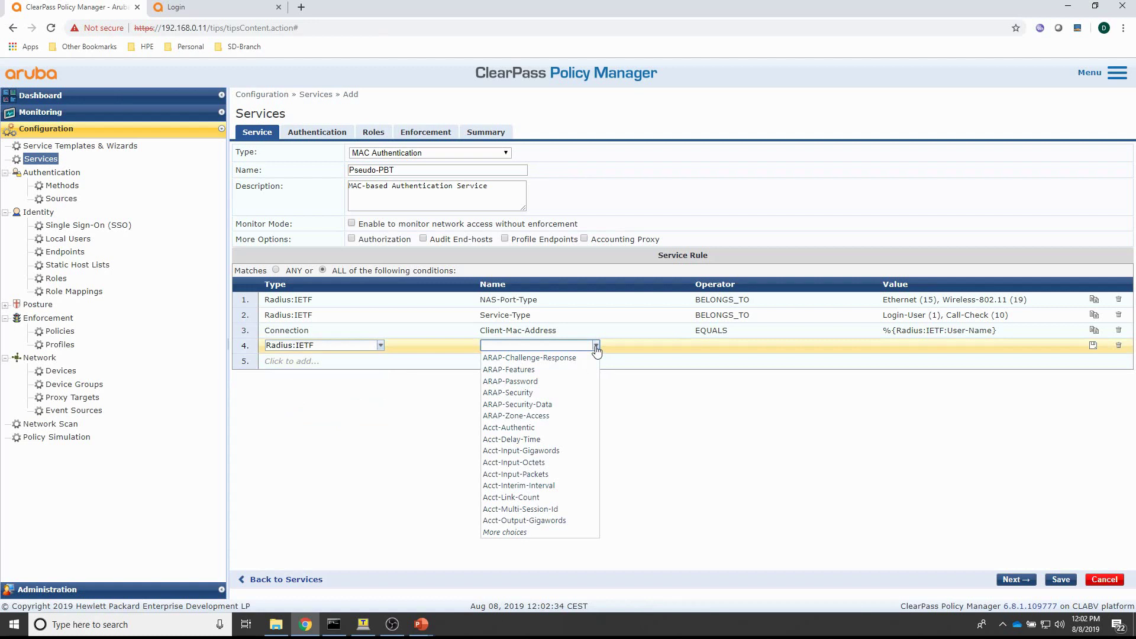
left_click(505, 533)
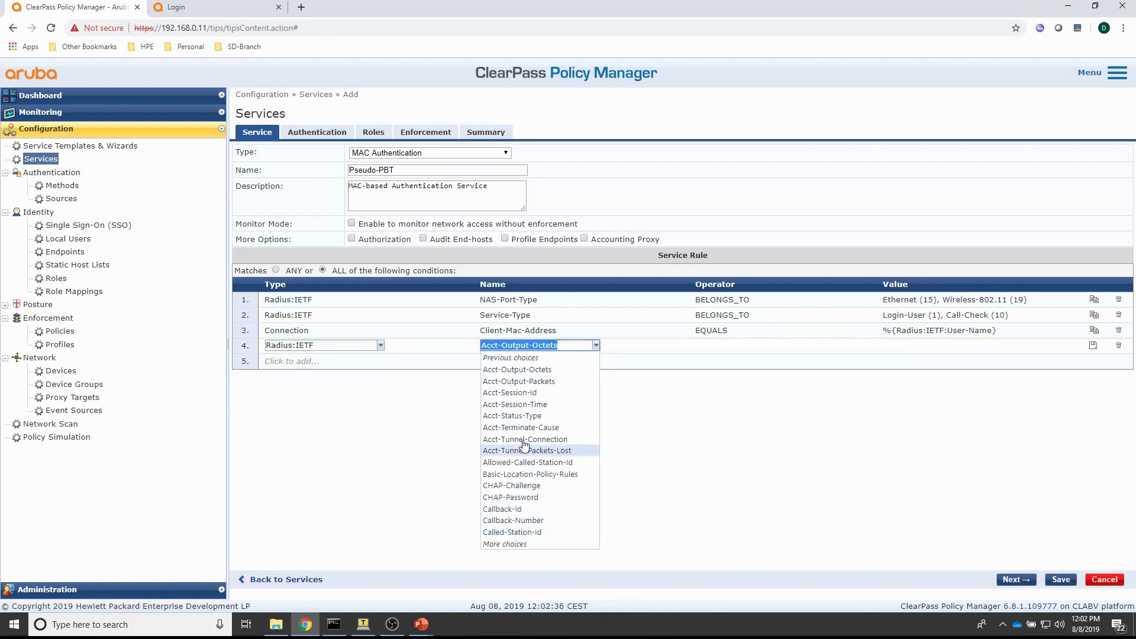
left_click(507, 544)
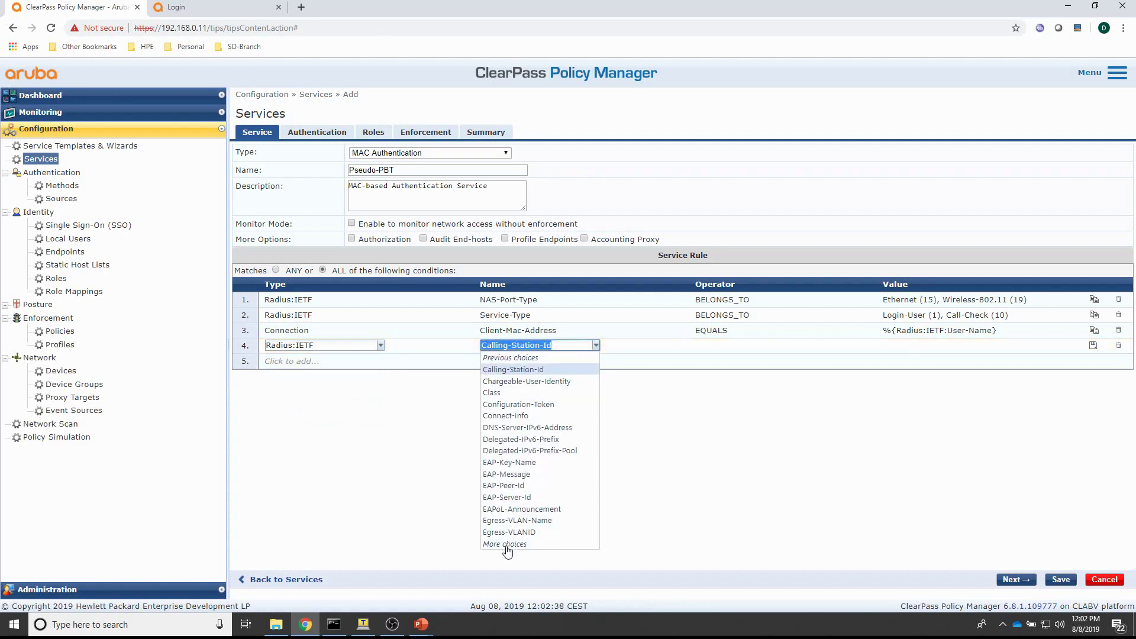
left_click(507, 545)
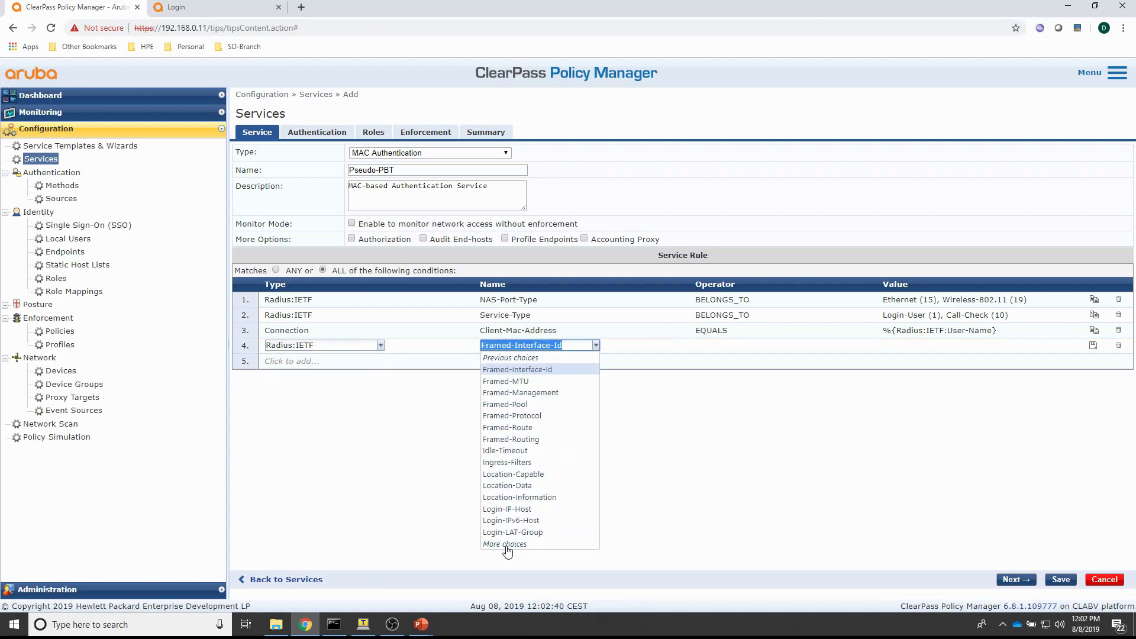
left_click(507, 545)
left_click(507, 545)
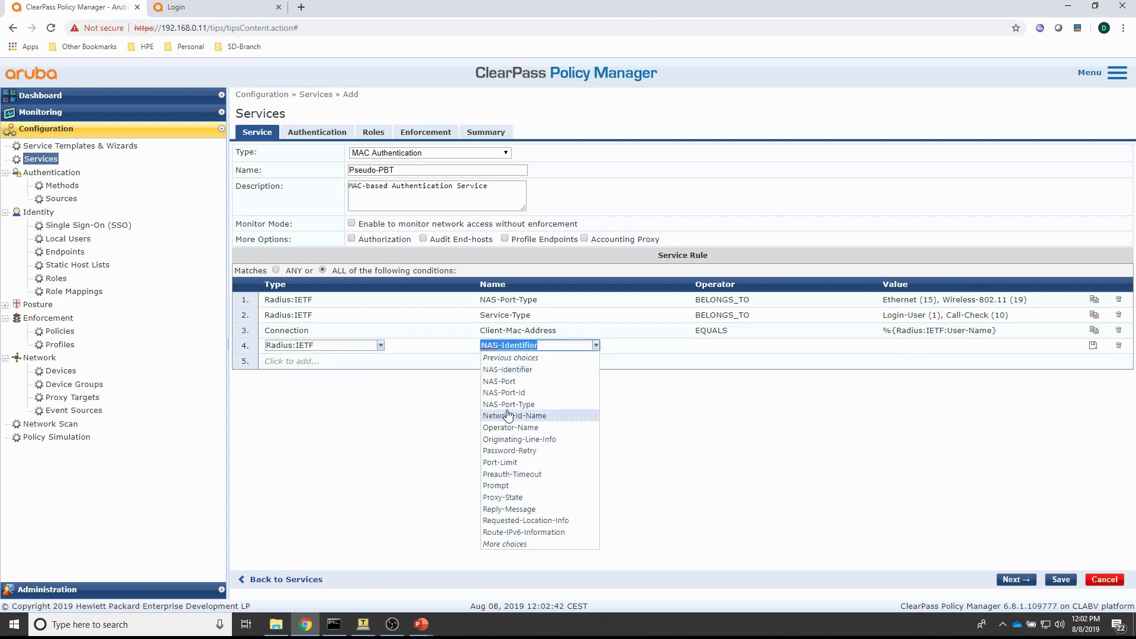
left_click(508, 382)
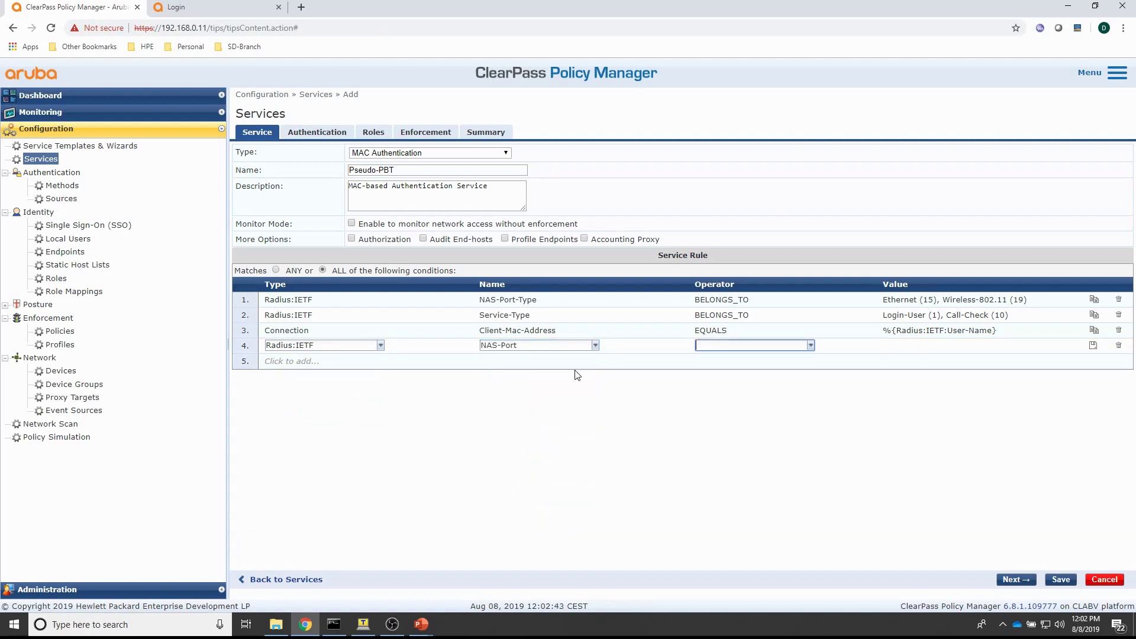
left_click(810, 346)
left_click(762, 359)
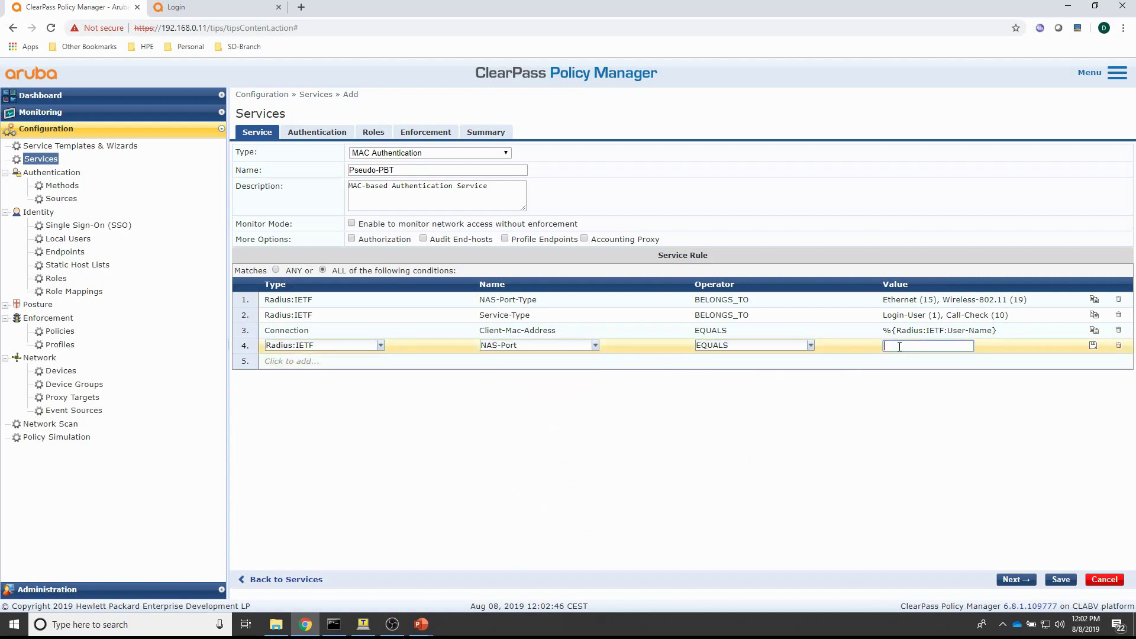
type("1")
left_click(1093, 346)
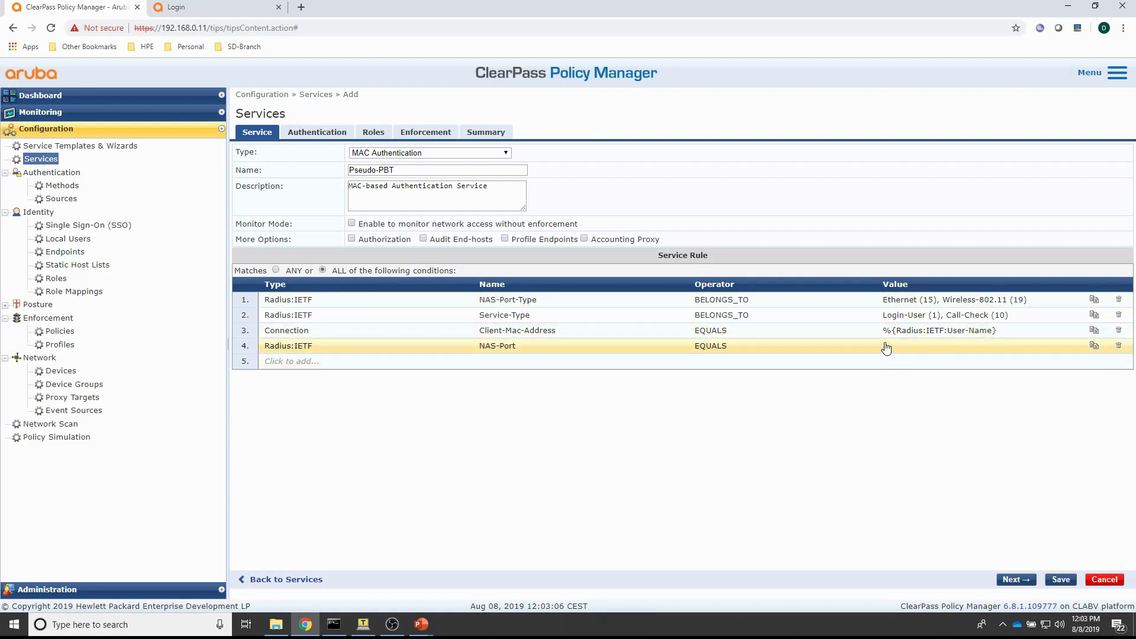
Enable authorization and replace the MAC AUTH method with Allow All MAC AUTH.
left_click(352, 239)
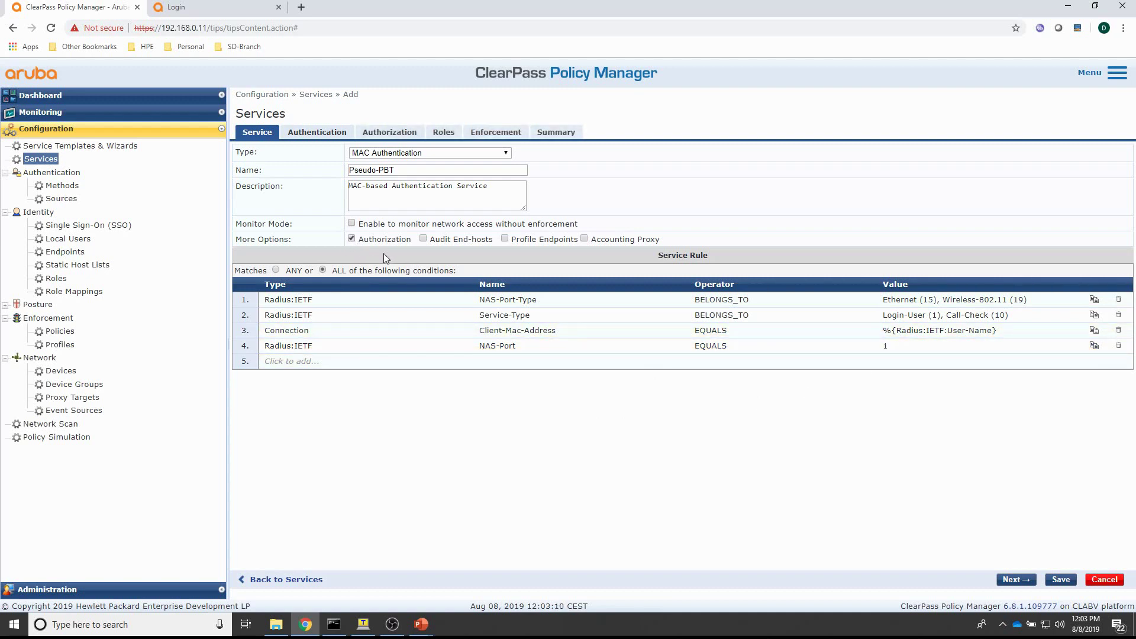
left_click(317, 133)
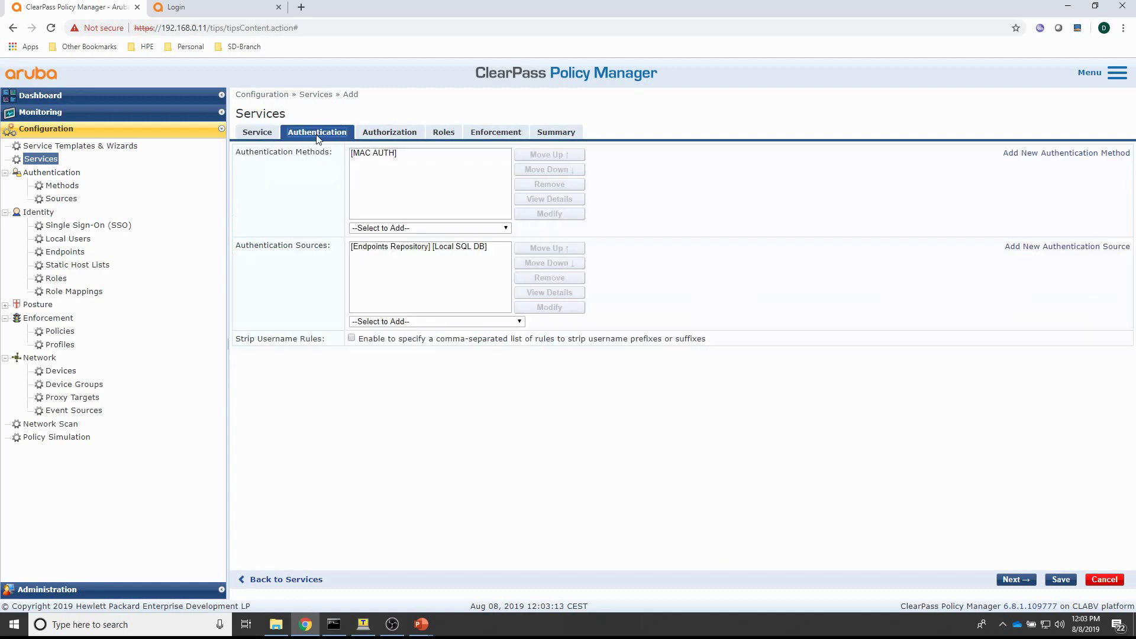
left_click(363, 154)
left_click(524, 185)
left_click(467, 228)
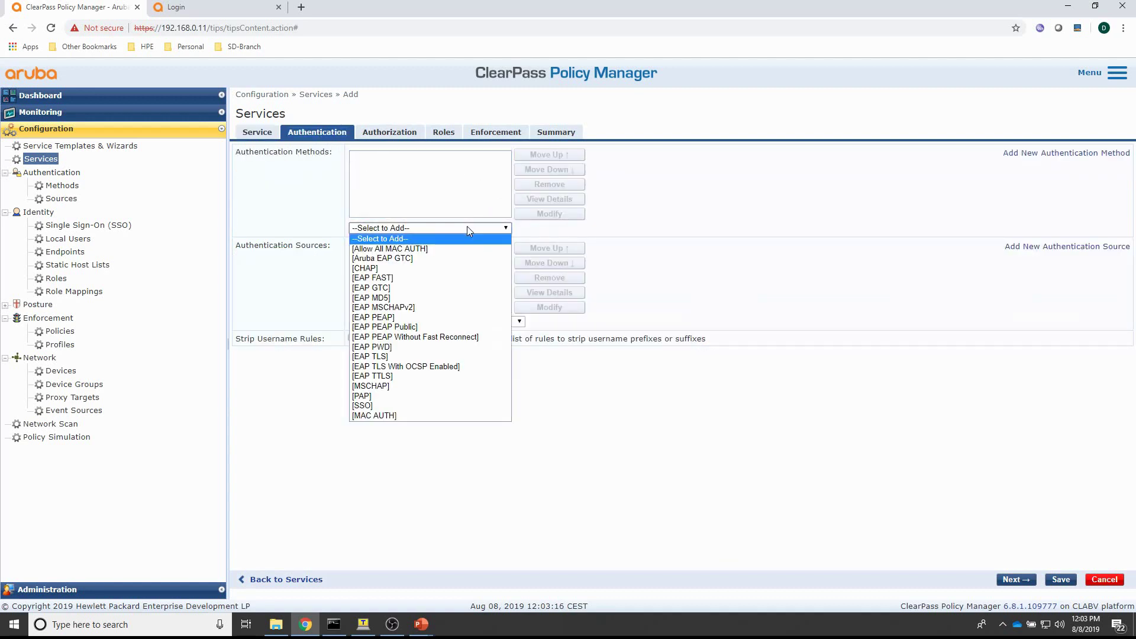
left_click(461, 250)
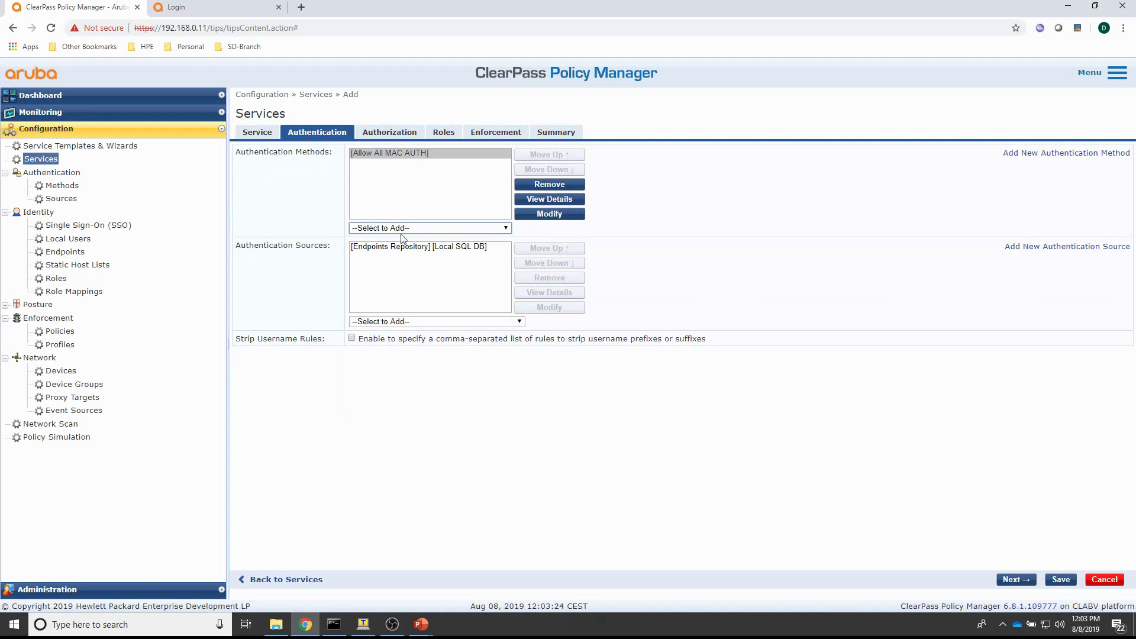
Add [Endpoints Repository] [Local SQL DB] as an authorization source.
left_click(383, 135)
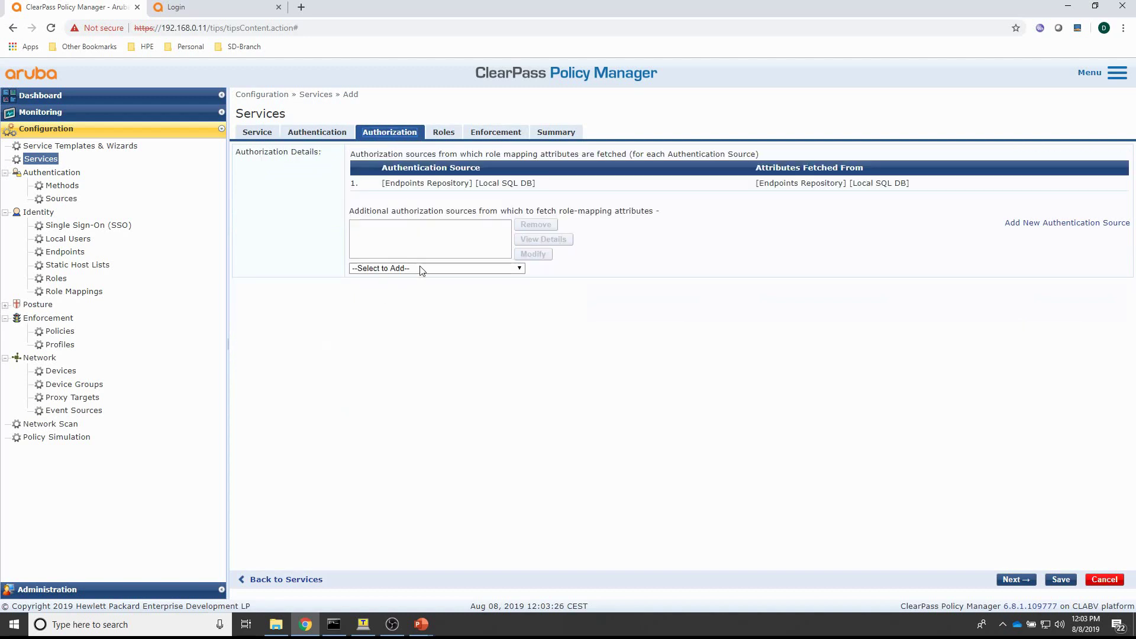
left_click(404, 269)
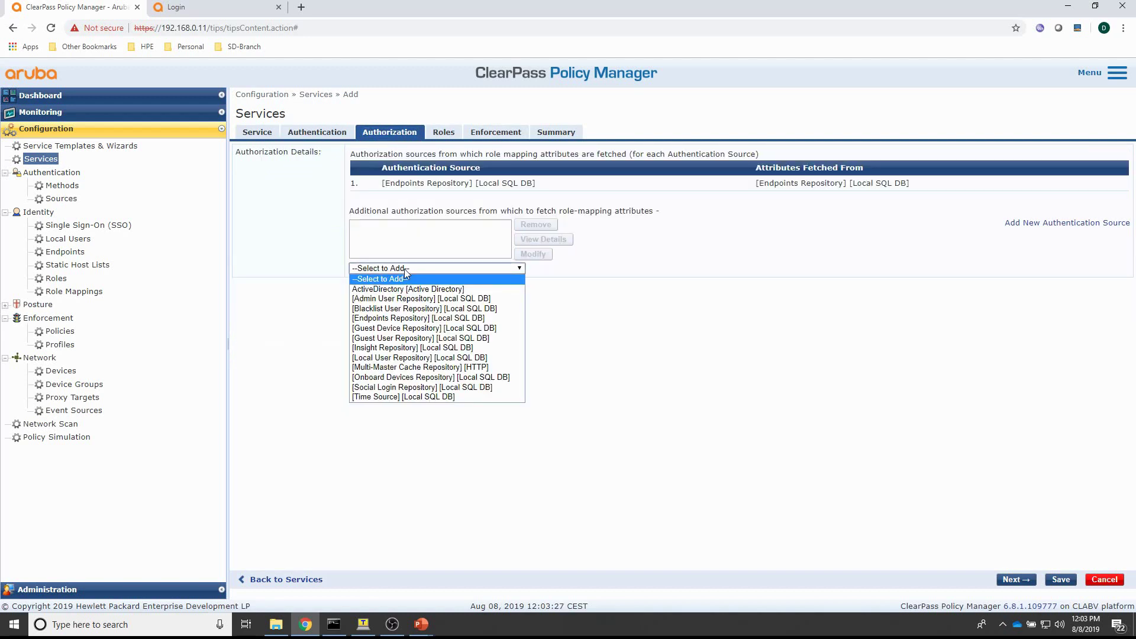
left_click(416, 319)
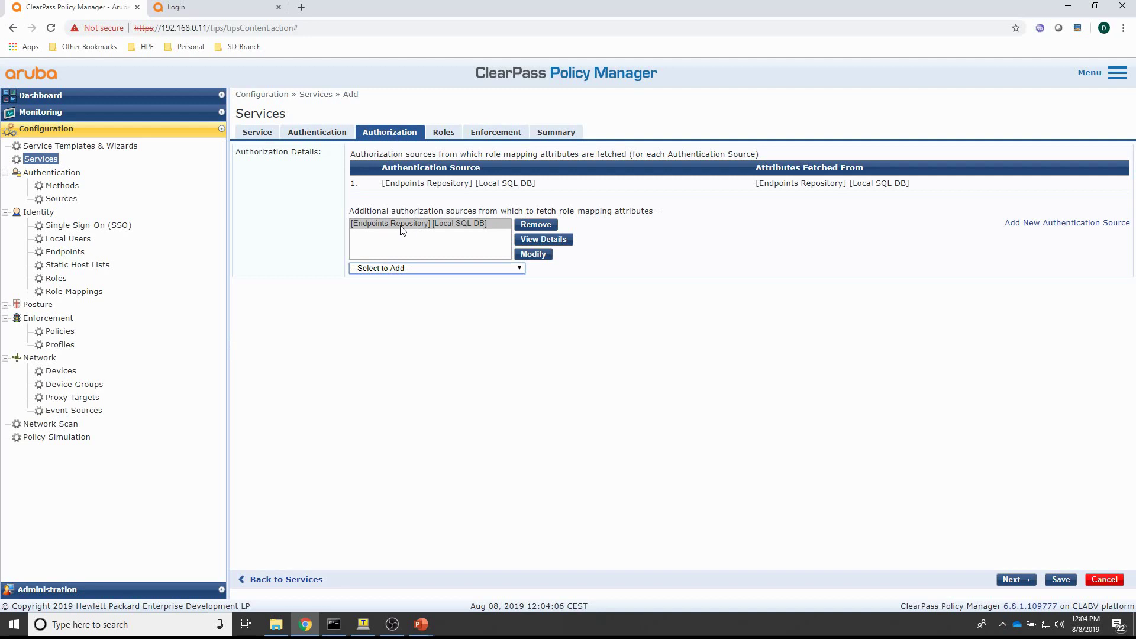
Select Pseudo-PBT as the service's enforcement policy and save the service.
left_click(490, 134)
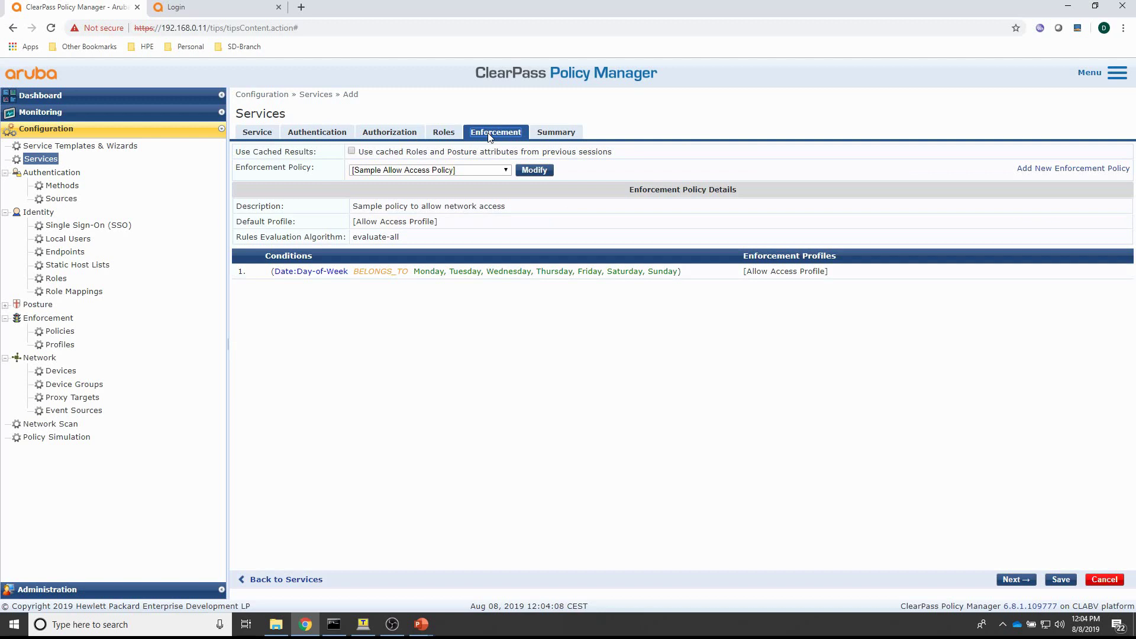
left_click(370, 171)
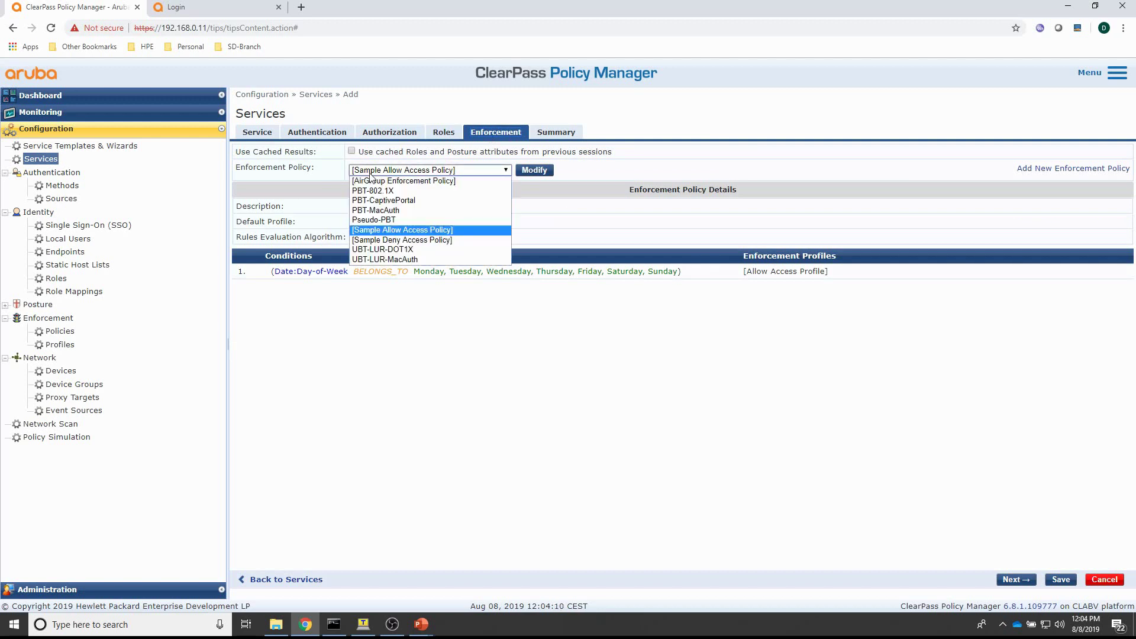
left_click(380, 221)
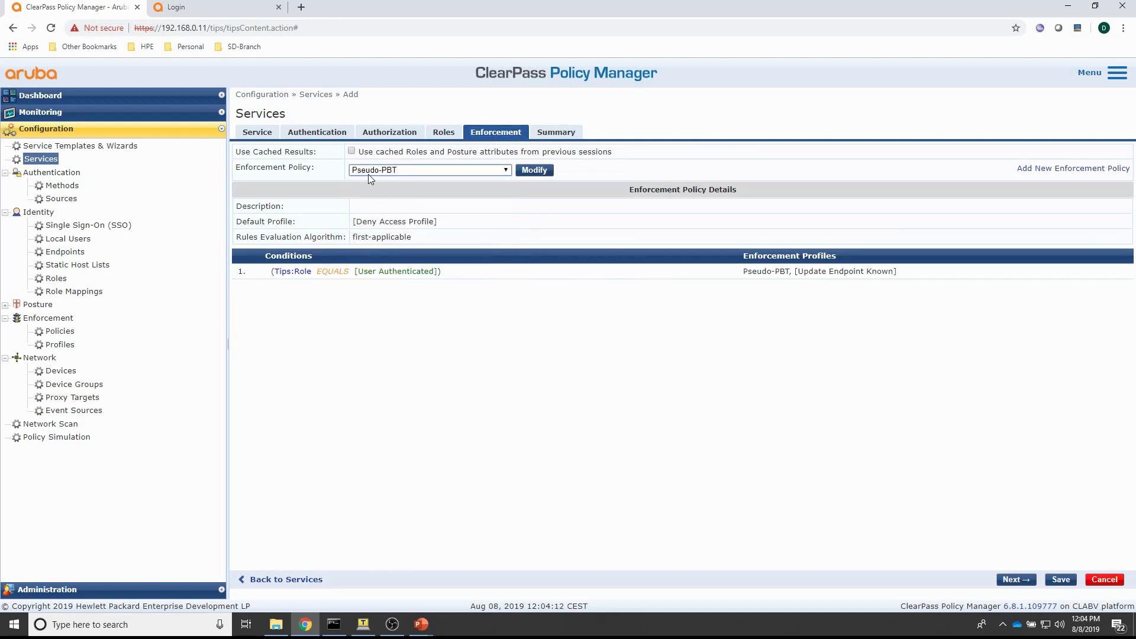
left_click(1062, 580)
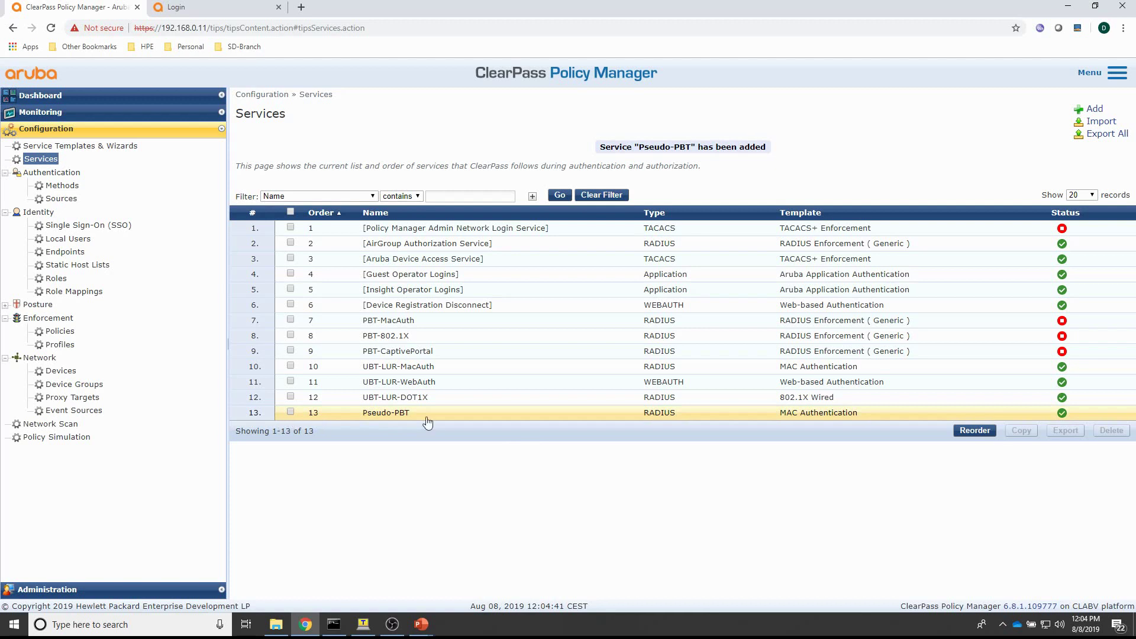
Reorder the services so Pseudo-PBT sits 10th, ahead of UBT-LUR, and save.
left_click(973, 431)
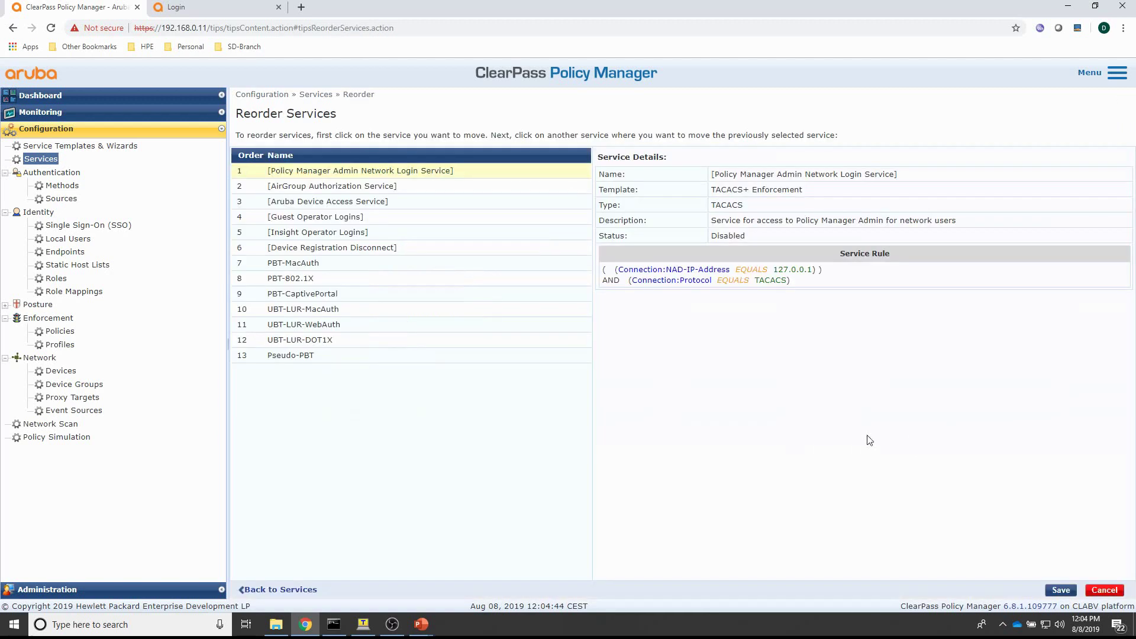
left_click(284, 356)
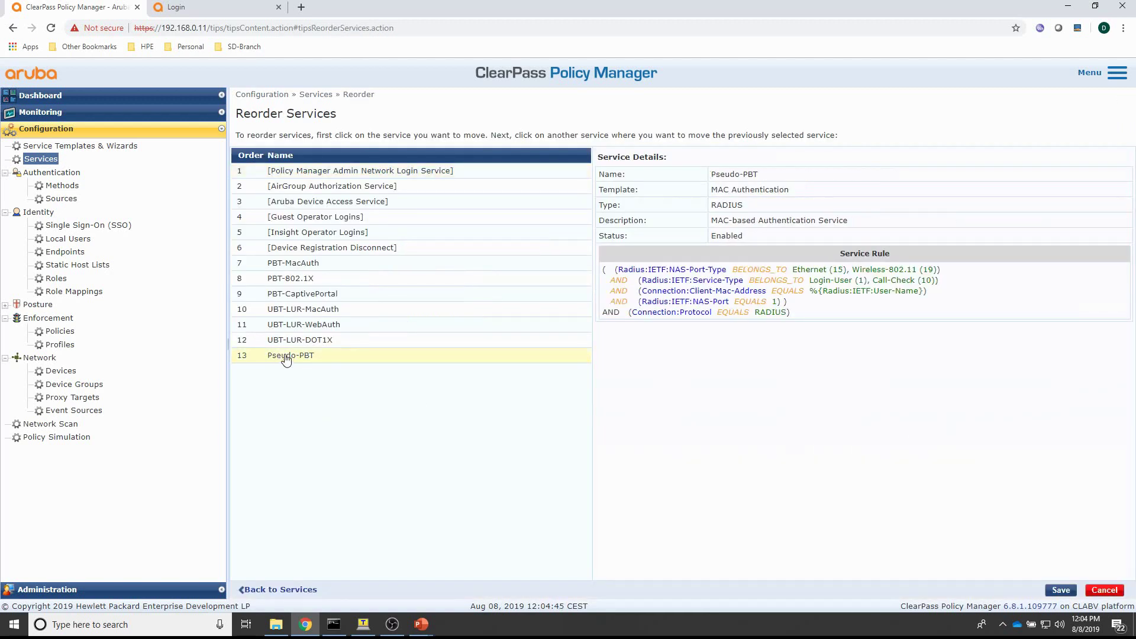
left_click(292, 309)
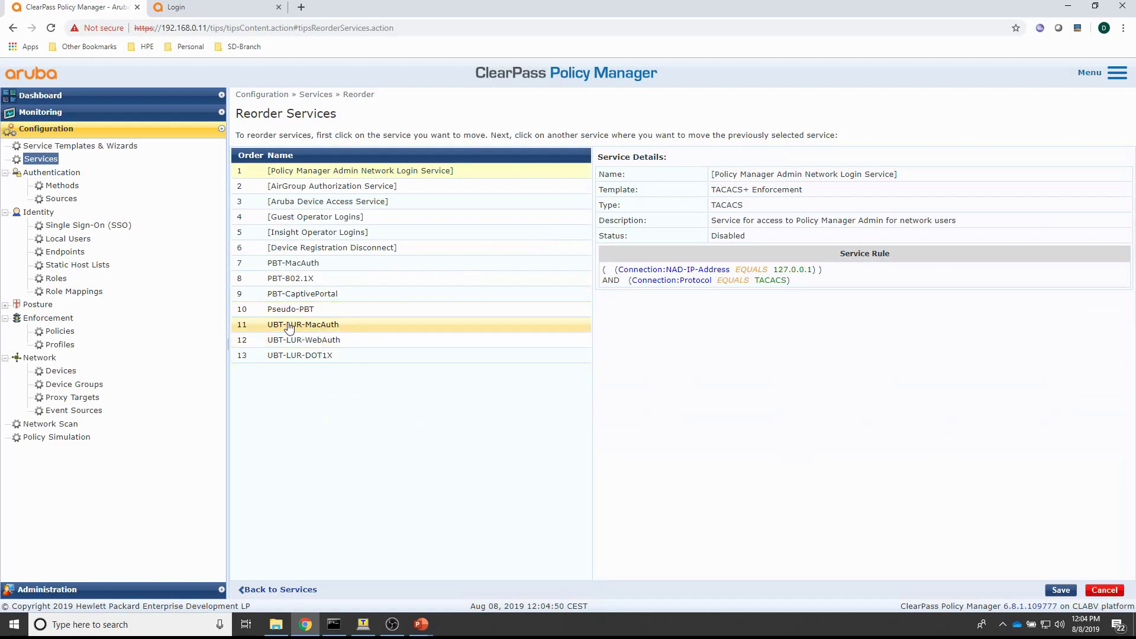
left_click(1057, 588)
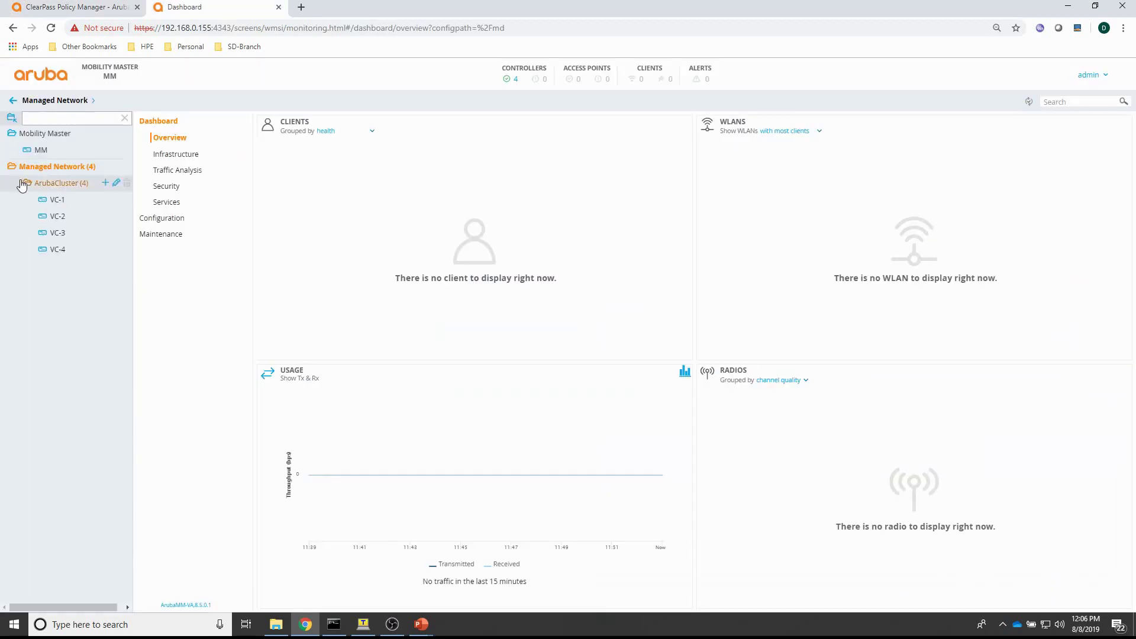
Open the VLANs list in the ArubaCluster interface configuration.
left_click(43, 185)
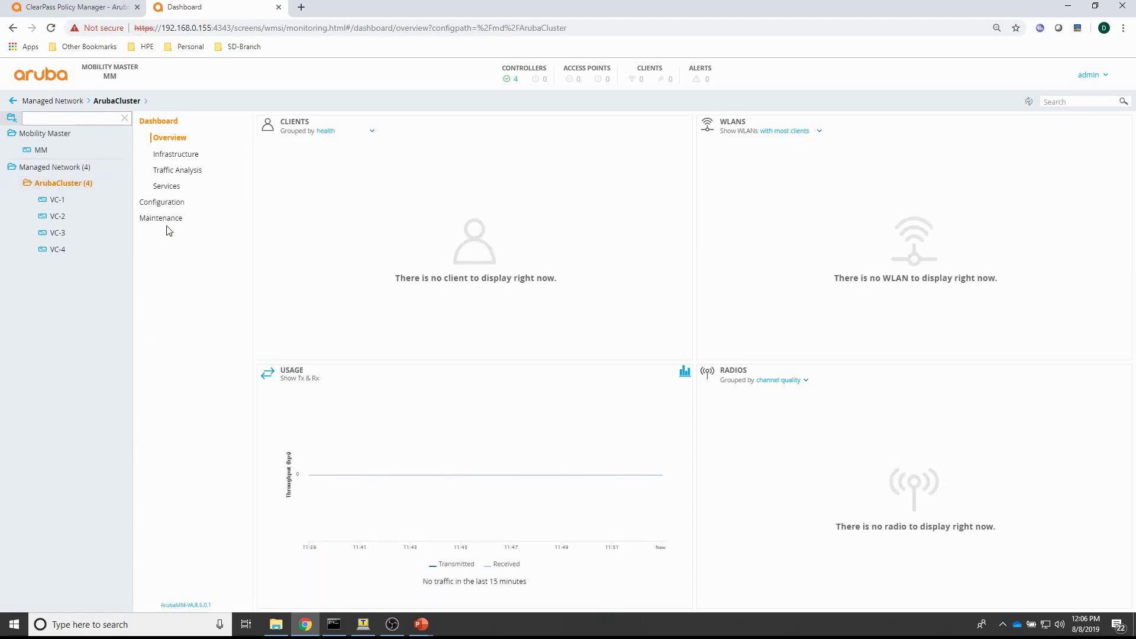
left_click(160, 202)
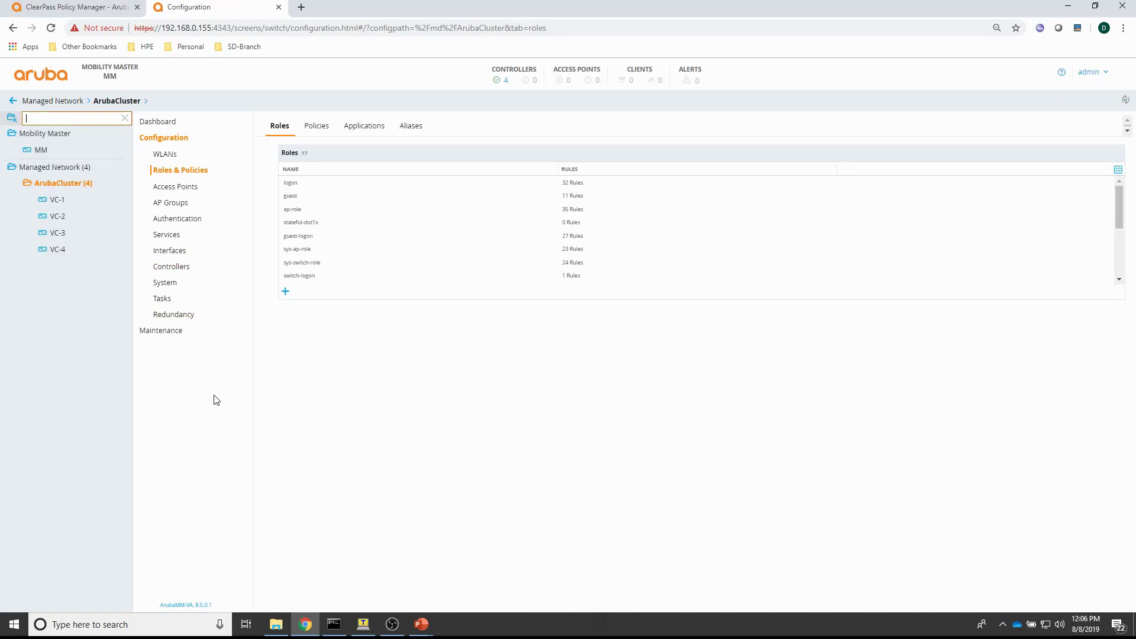
left_click(170, 252)
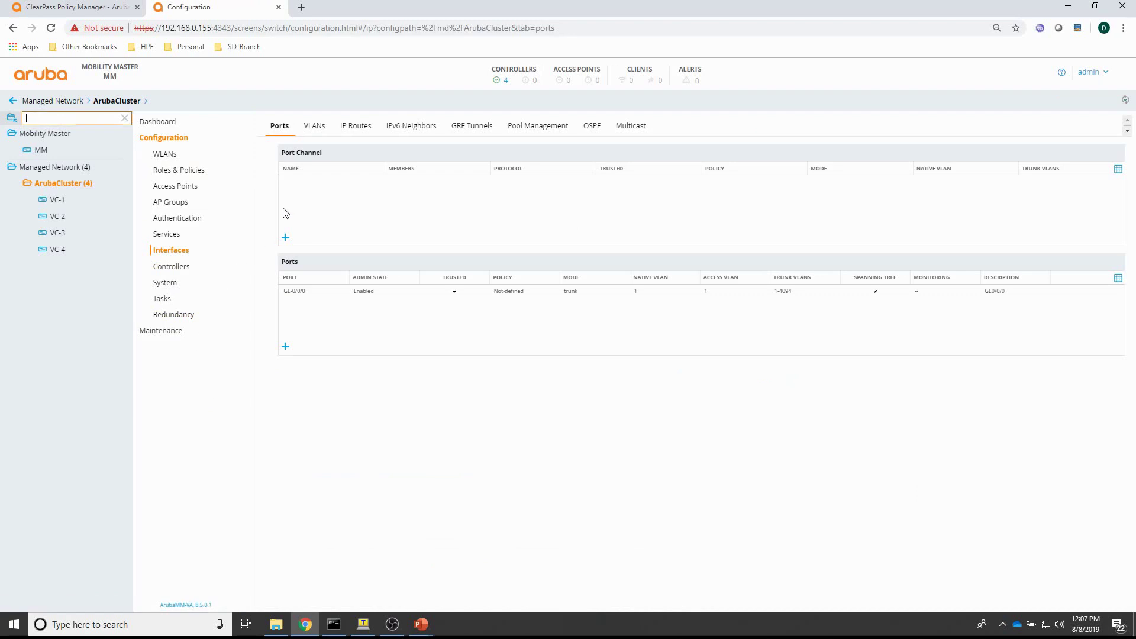
left_click(313, 136)
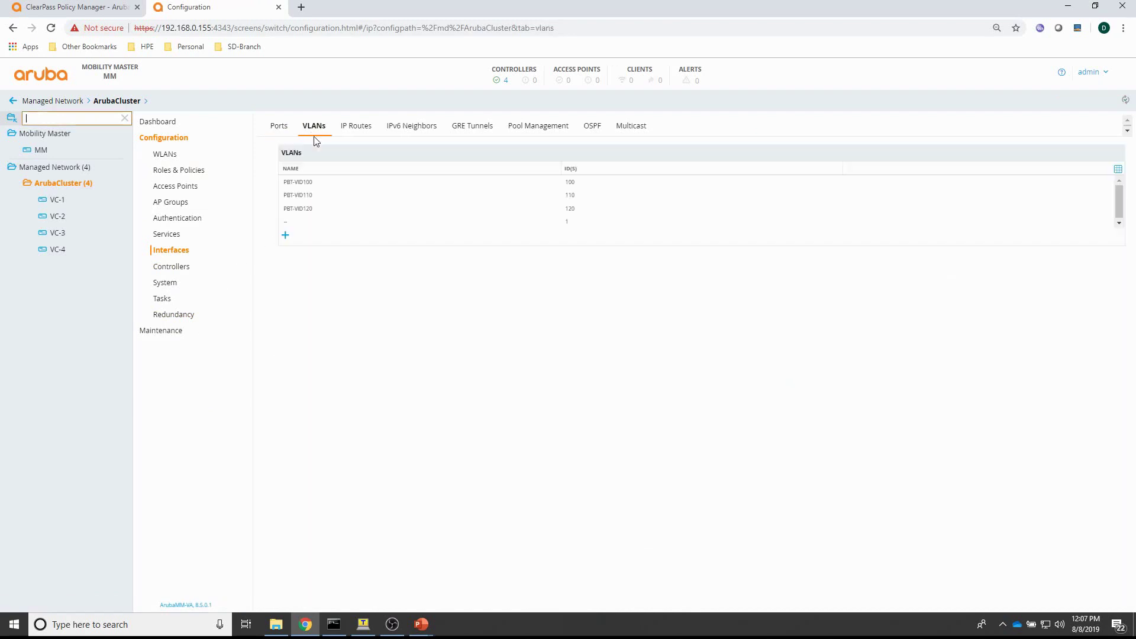
Add VLAN 'Pseudo-PBT' with ID 130 and inspect its details.
left_click(286, 235)
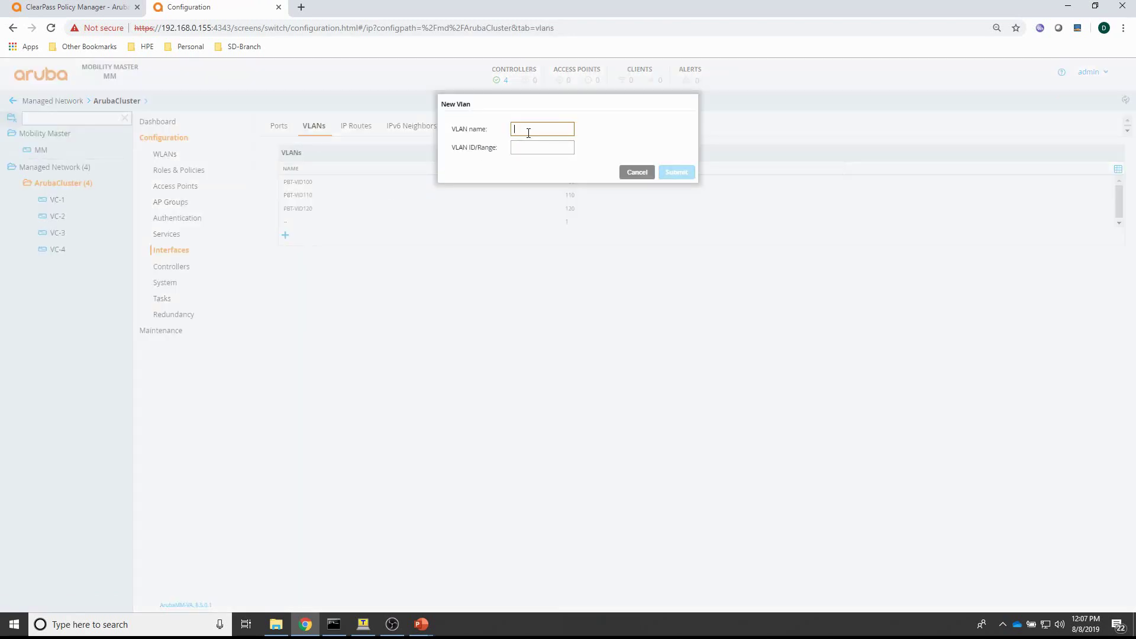
type("PBT")
key("Tab")
left_click(676, 173)
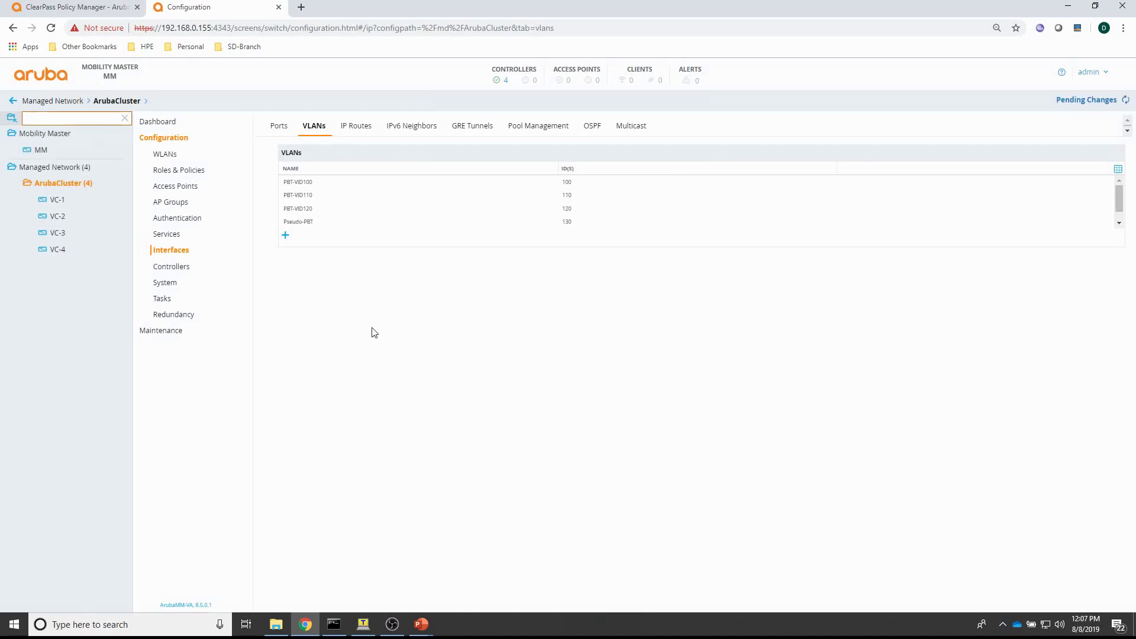
left_click(299, 224)
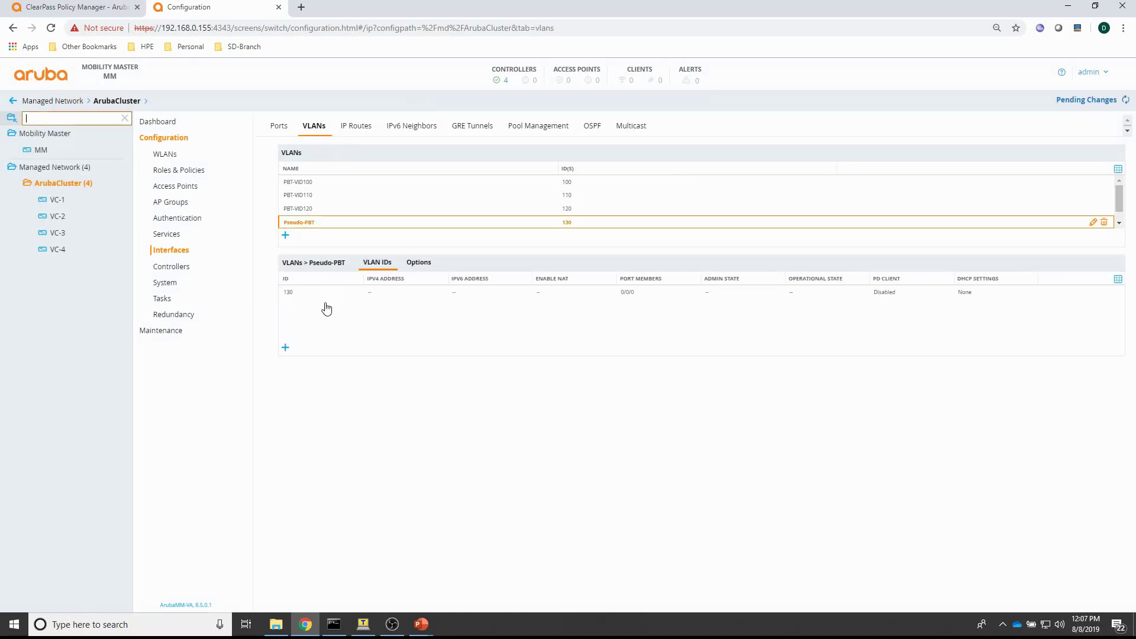
left_click(293, 295)
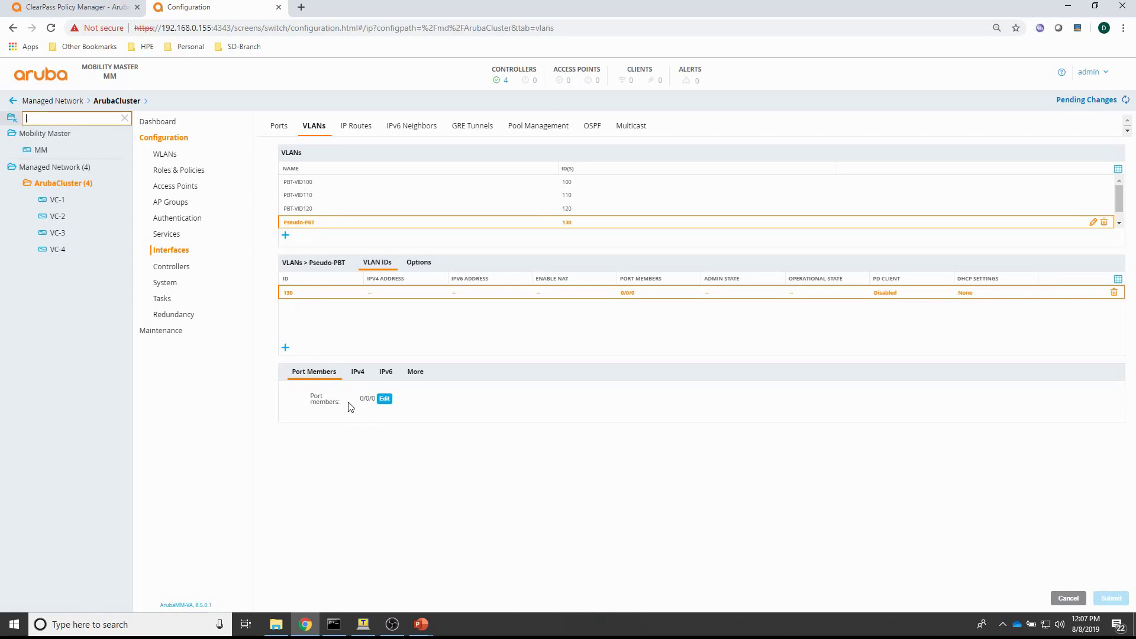
From Roles & Policies, deploy the pending VLAN change to all four managed controllers.
left_click(170, 172)
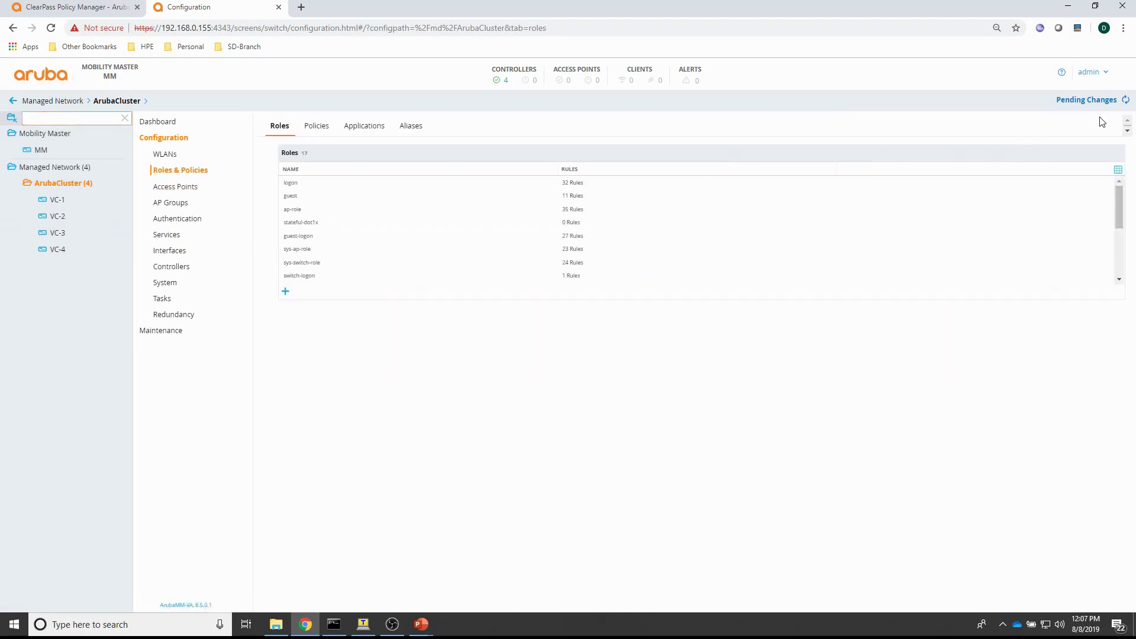
left_click(1089, 101)
left_click(734, 187)
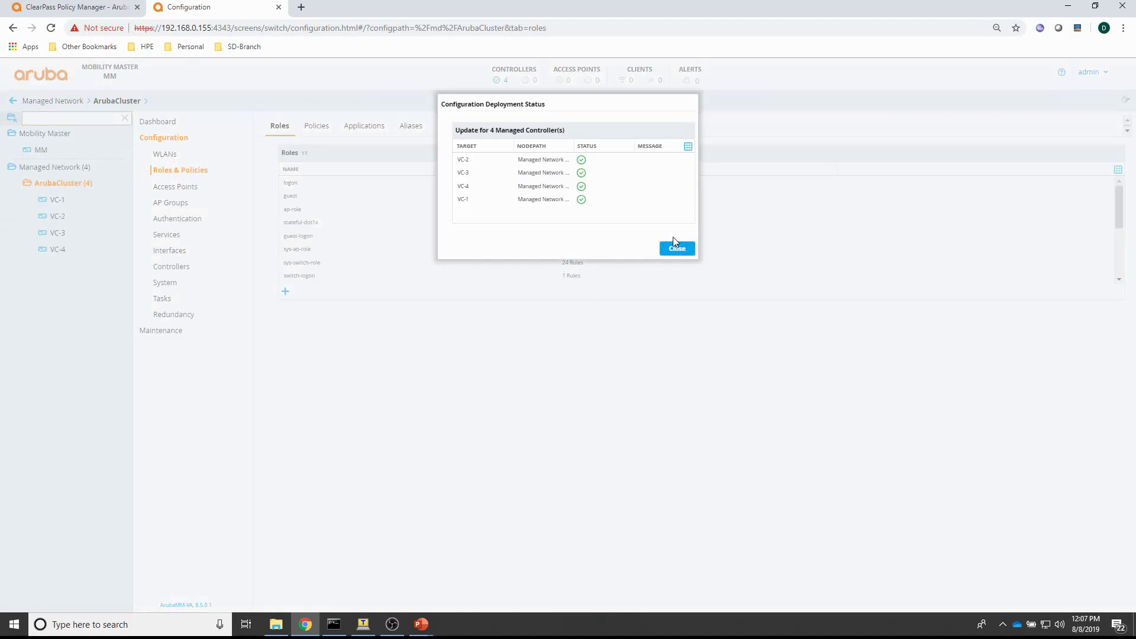
left_click(676, 249)
Create a new role named 'Pseudo-PBT' and open its details.
left_click(285, 292)
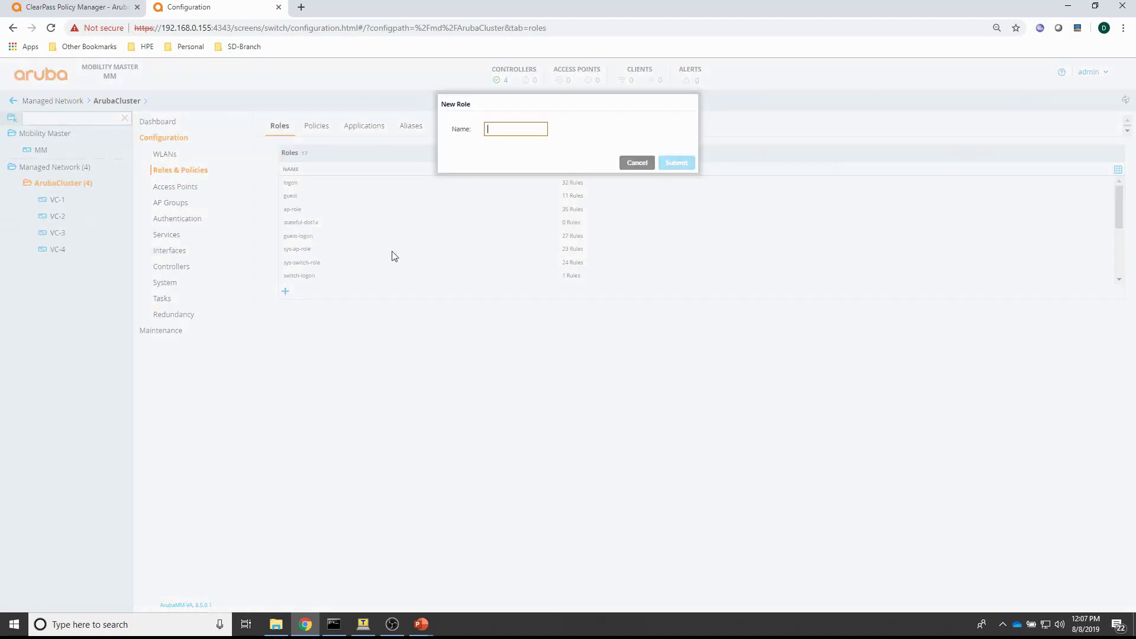
type("Pseudo-PBT")
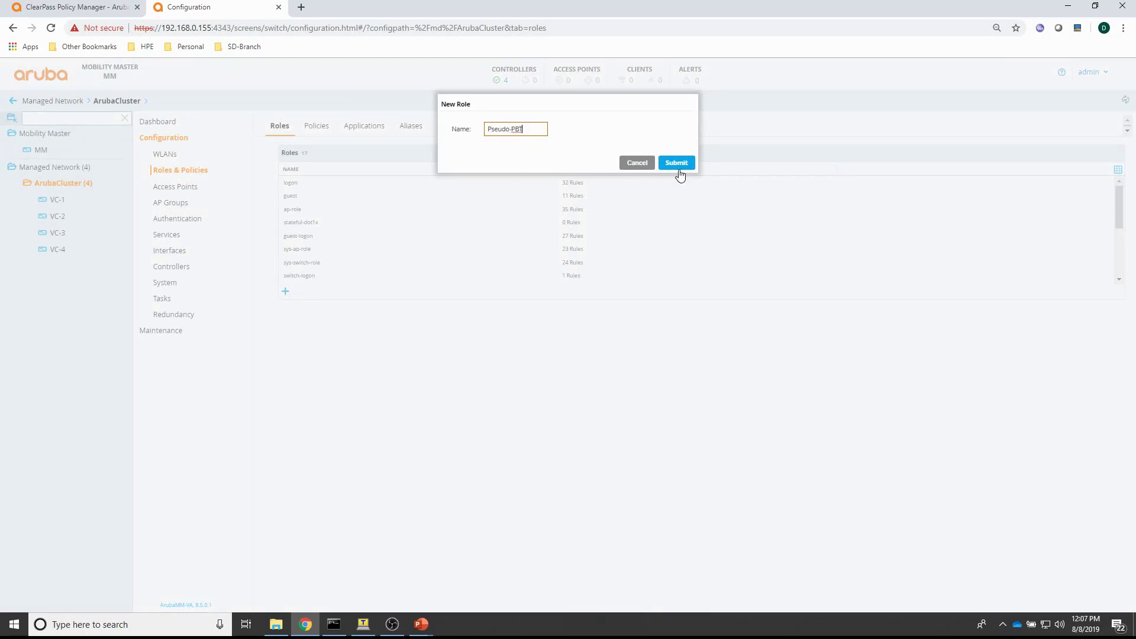
left_click(675, 164)
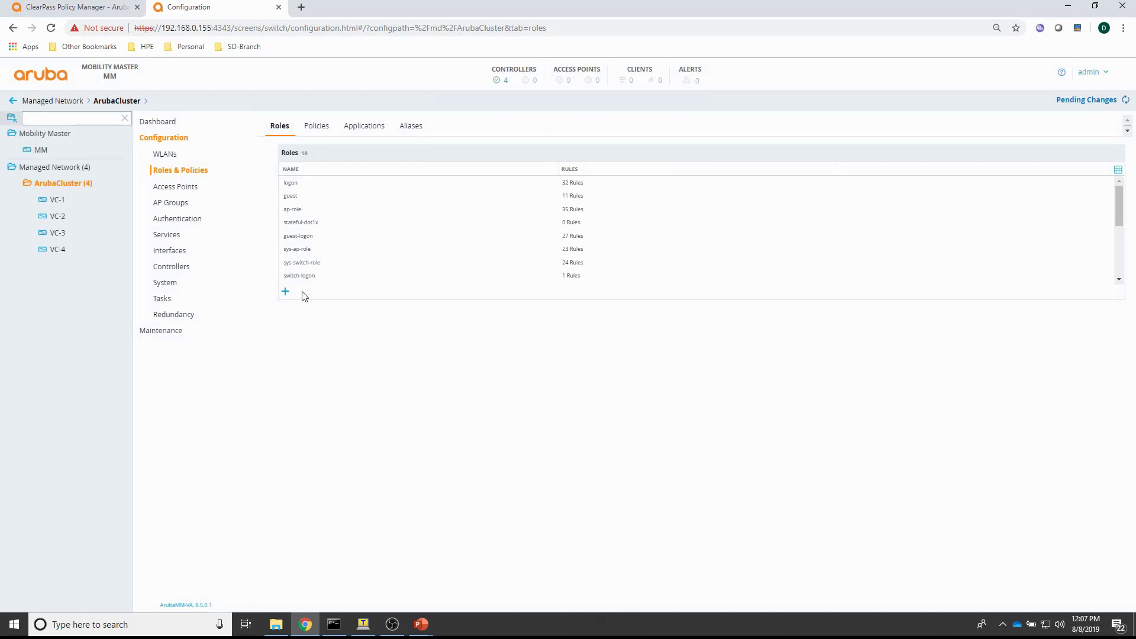
scroll(325, 247, "down", 5)
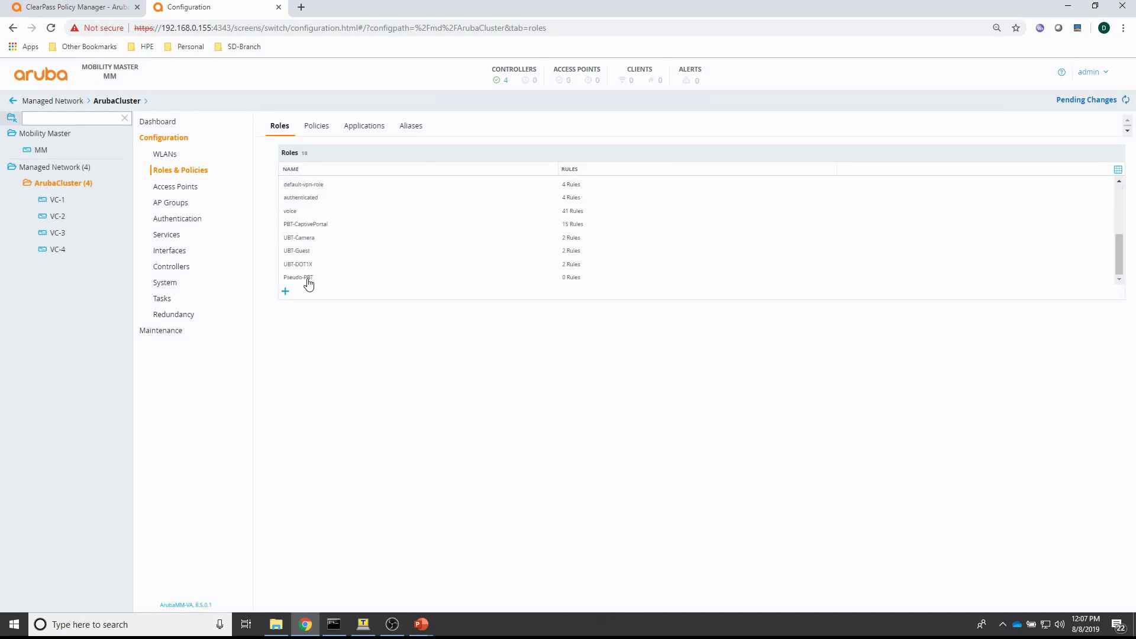
left_click(305, 278)
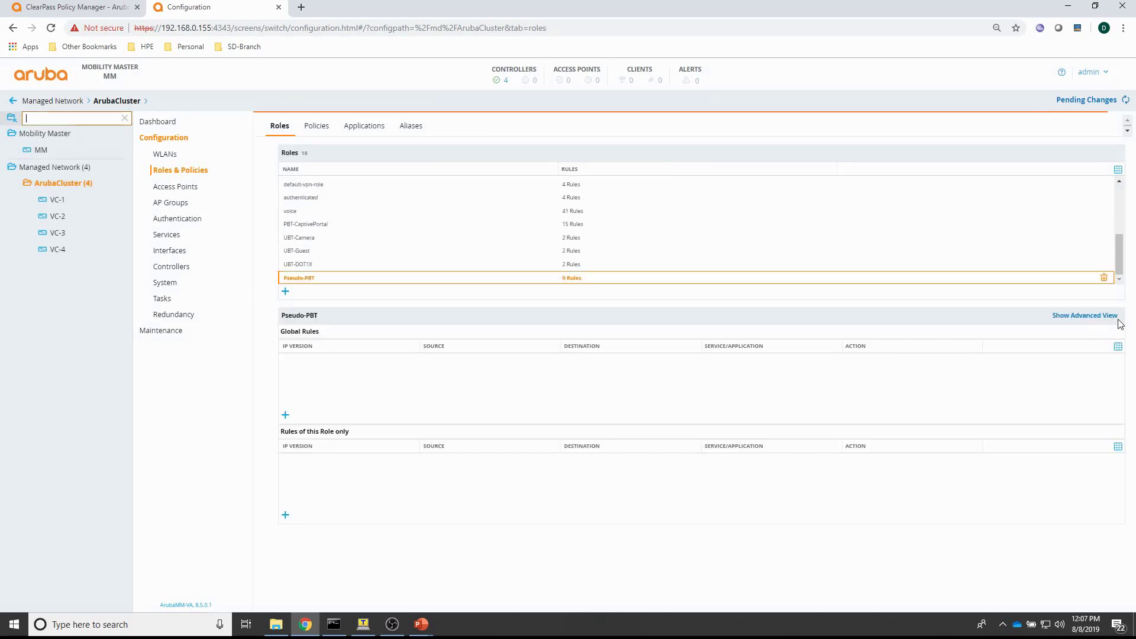
In the advanced view, attach the existing allowall policy to the Pseudo-PBT role.
left_click(1096, 317)
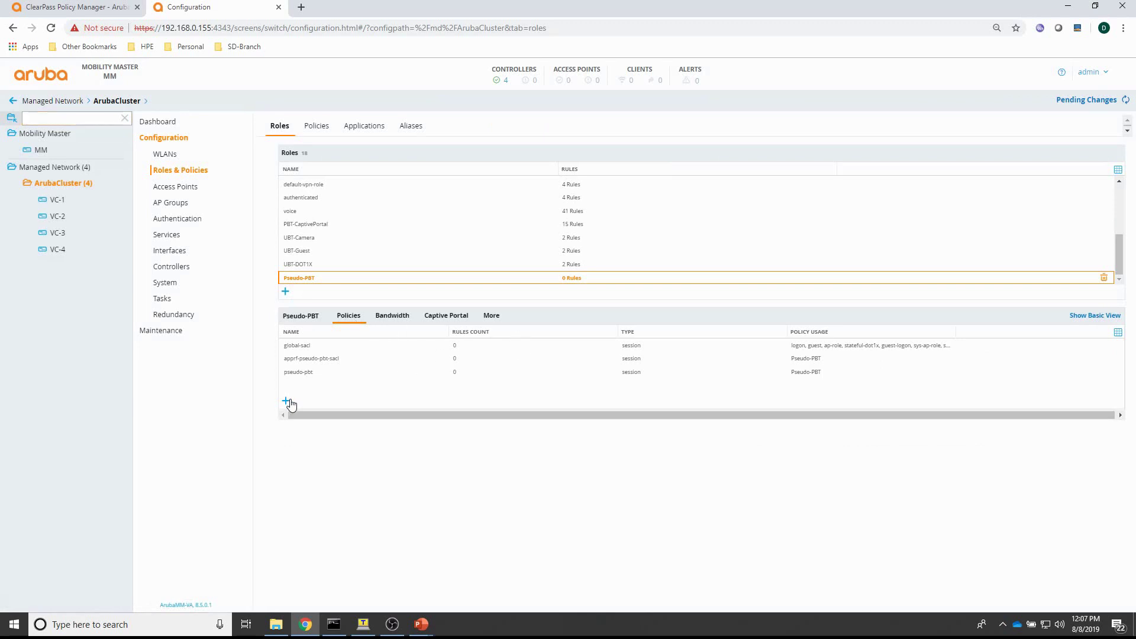
left_click(286, 401)
left_click(561, 171)
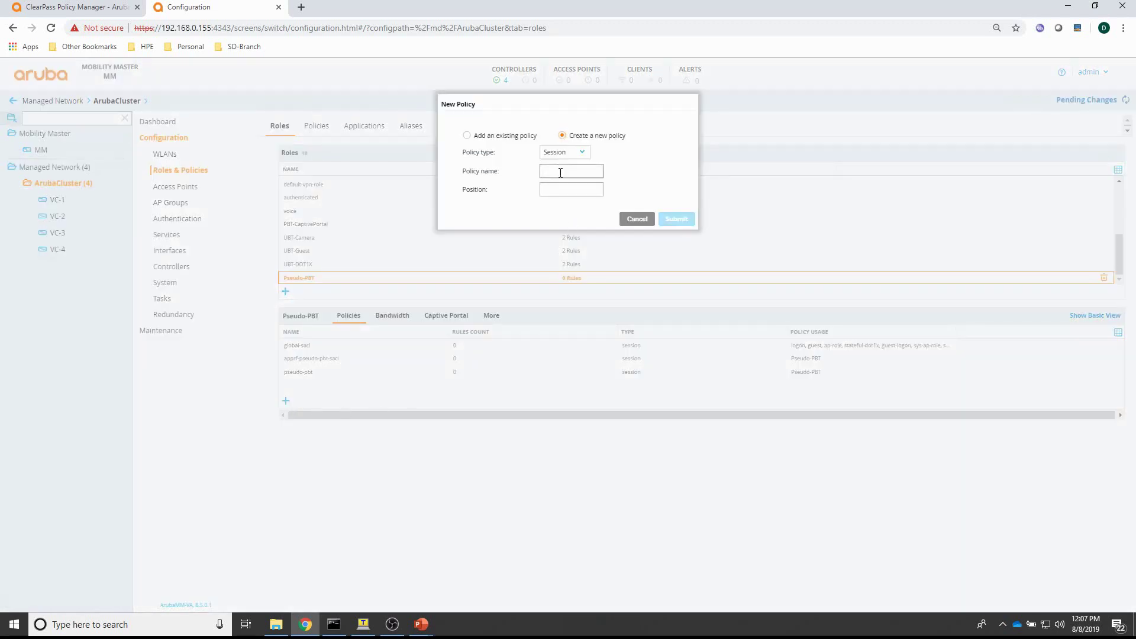
left_click(468, 135)
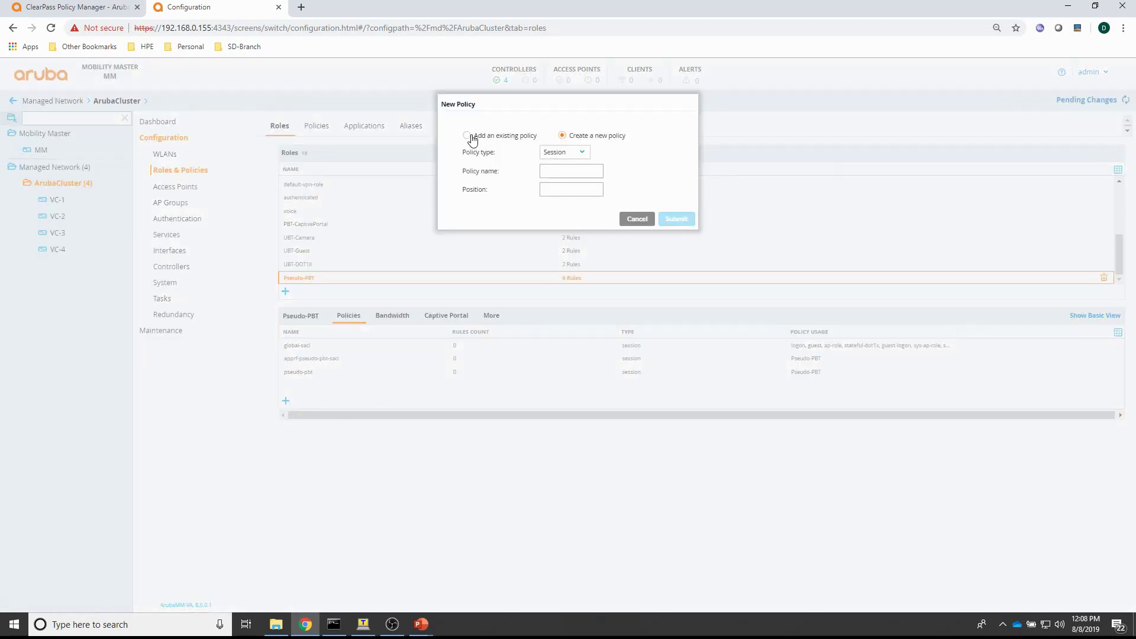
left_click(579, 171)
left_click(578, 203)
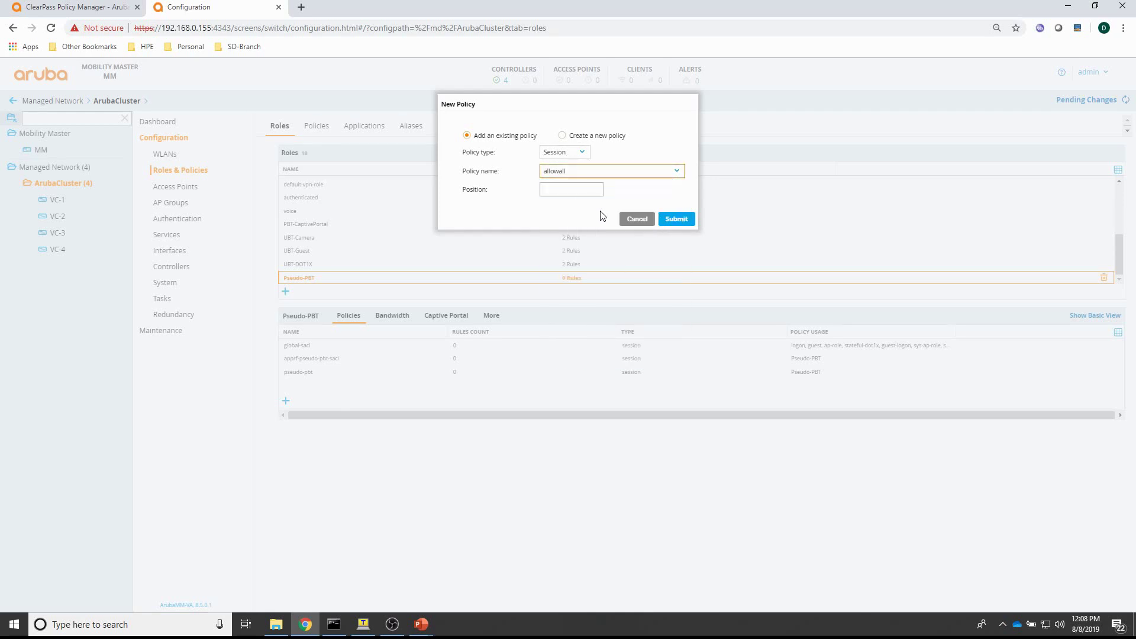
left_click(675, 218)
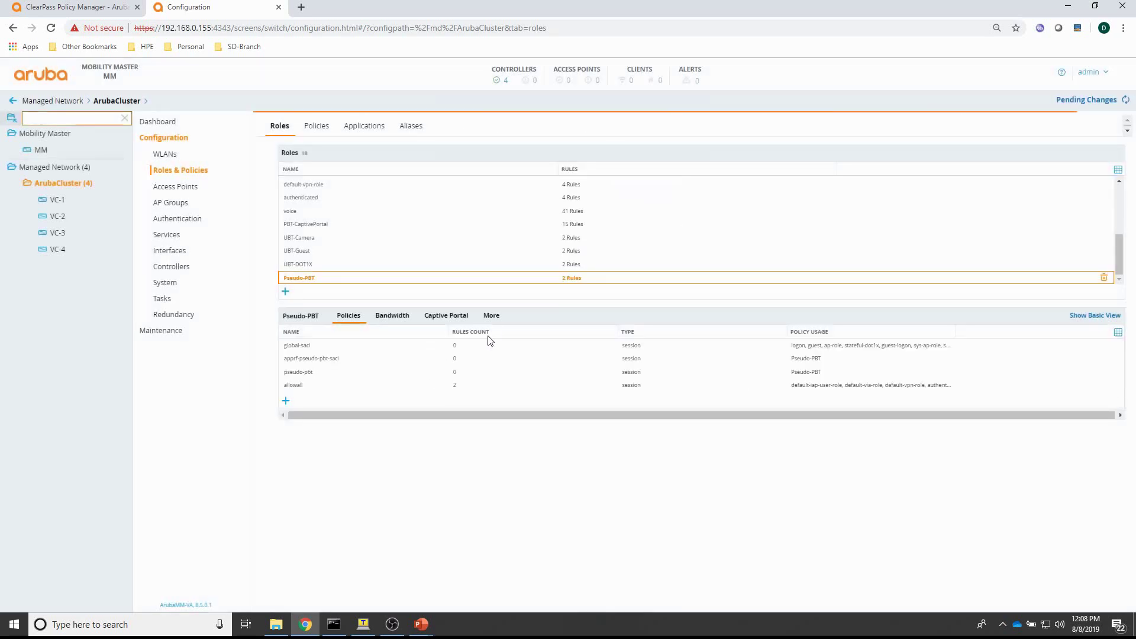
Set the Pseudo-PBT role's VLAN to 130 and submit.
left_click(492, 318)
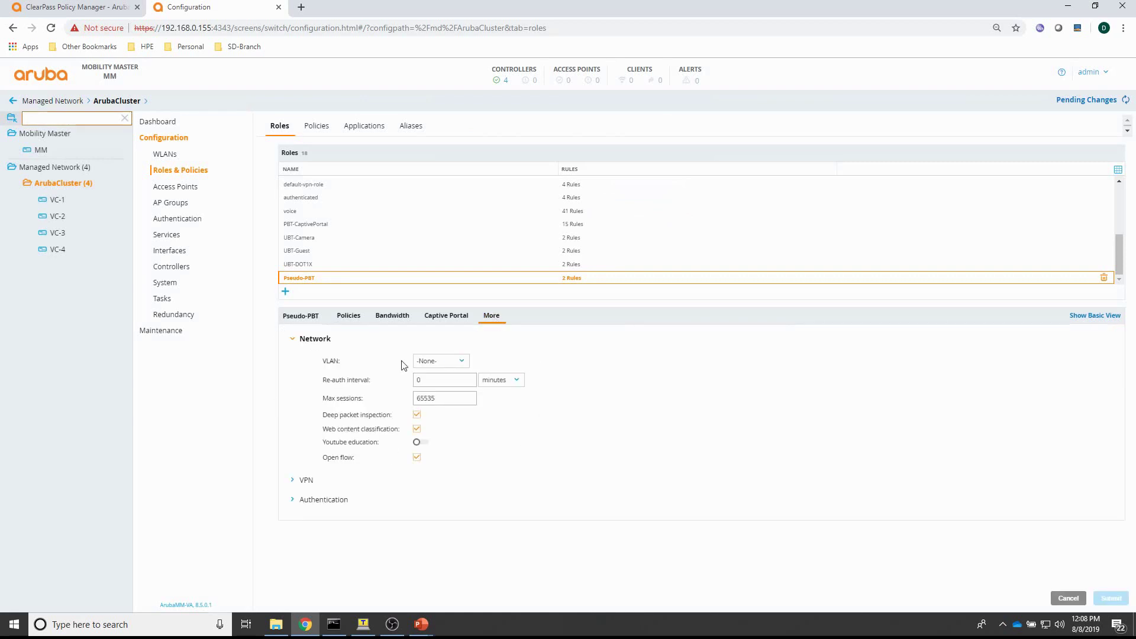
left_click(438, 361)
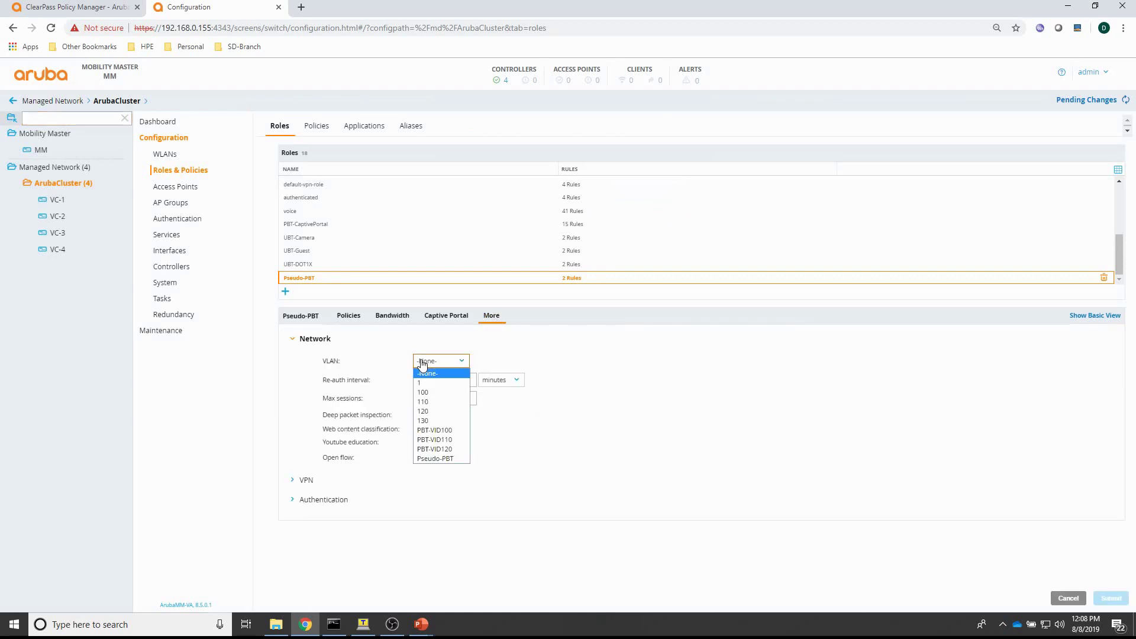
left_click(434, 422)
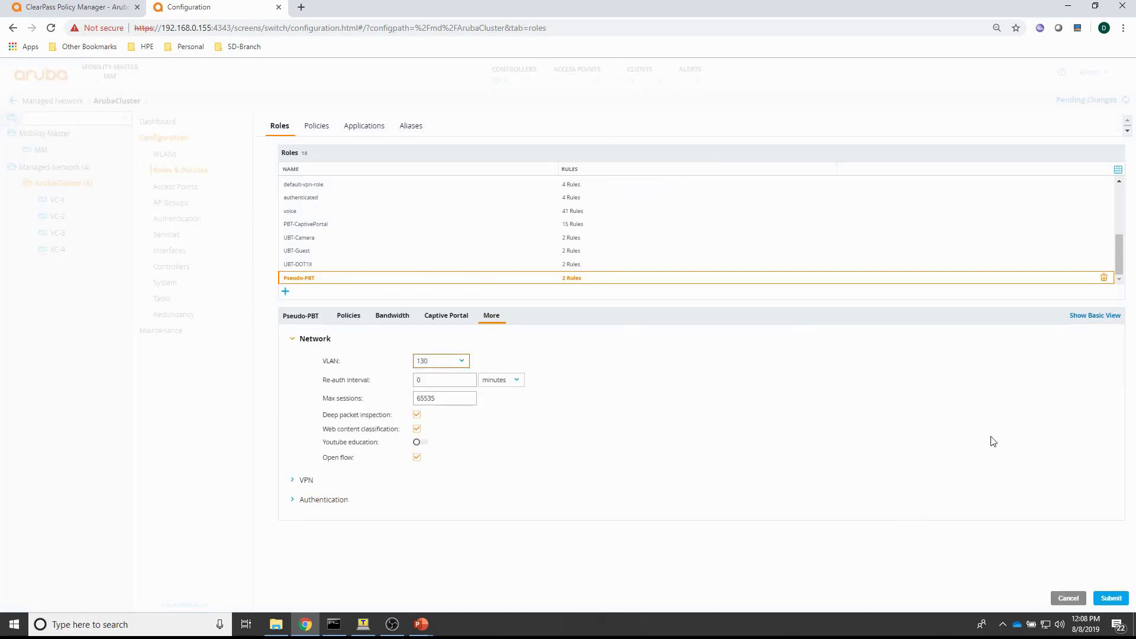
left_click(1121, 597)
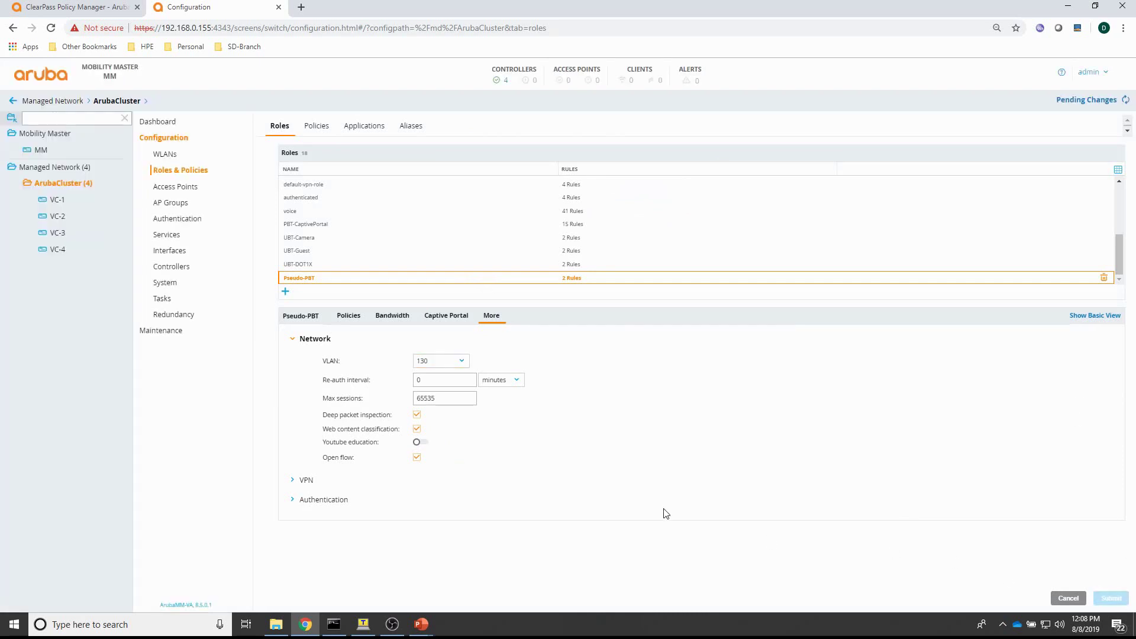
Deploy the pending role change to all four managed controllers.
left_click(1092, 101)
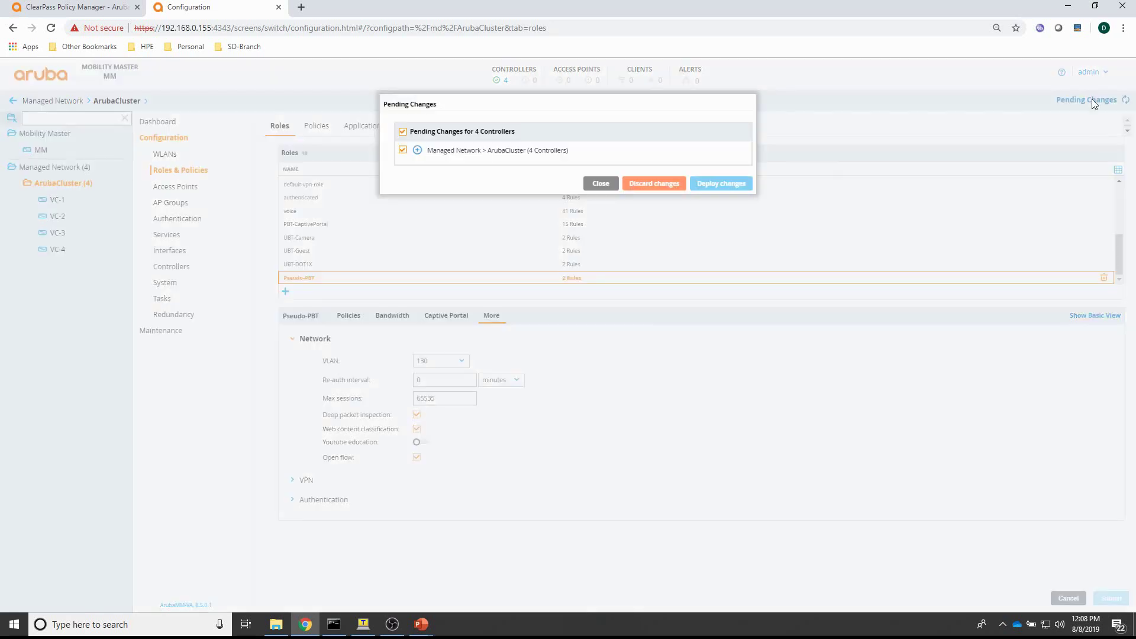
left_click(711, 187)
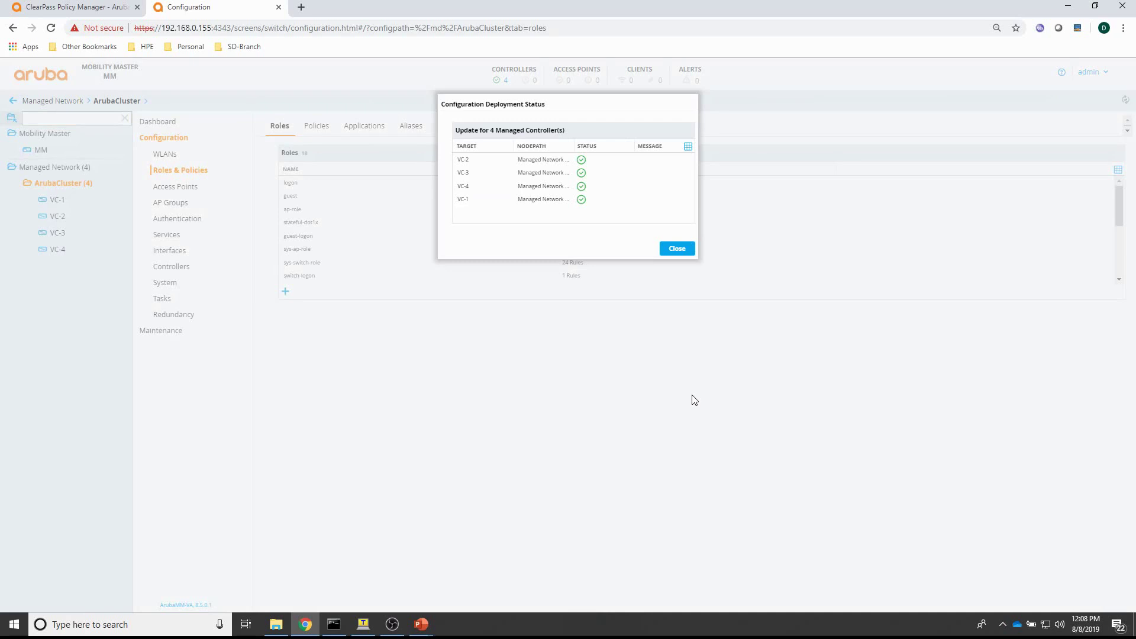
left_click(676, 249)
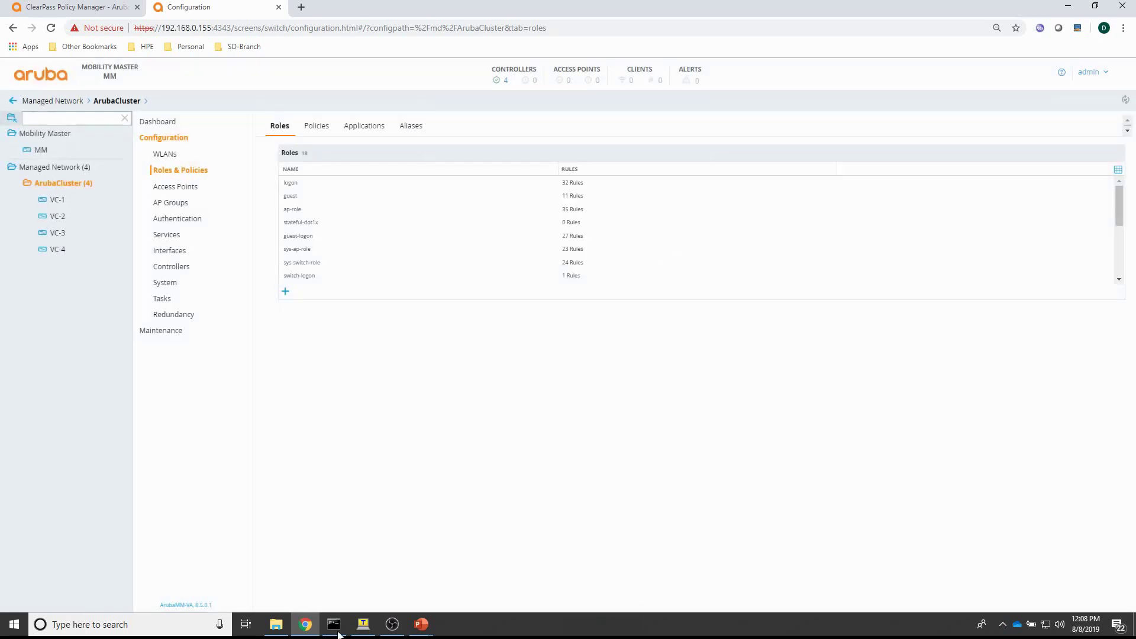
Enable switch debugging with 'deb dest sess', 'deb event' and 'deb usertn'.
left_click(363, 625)
key("Return")
key("Return")
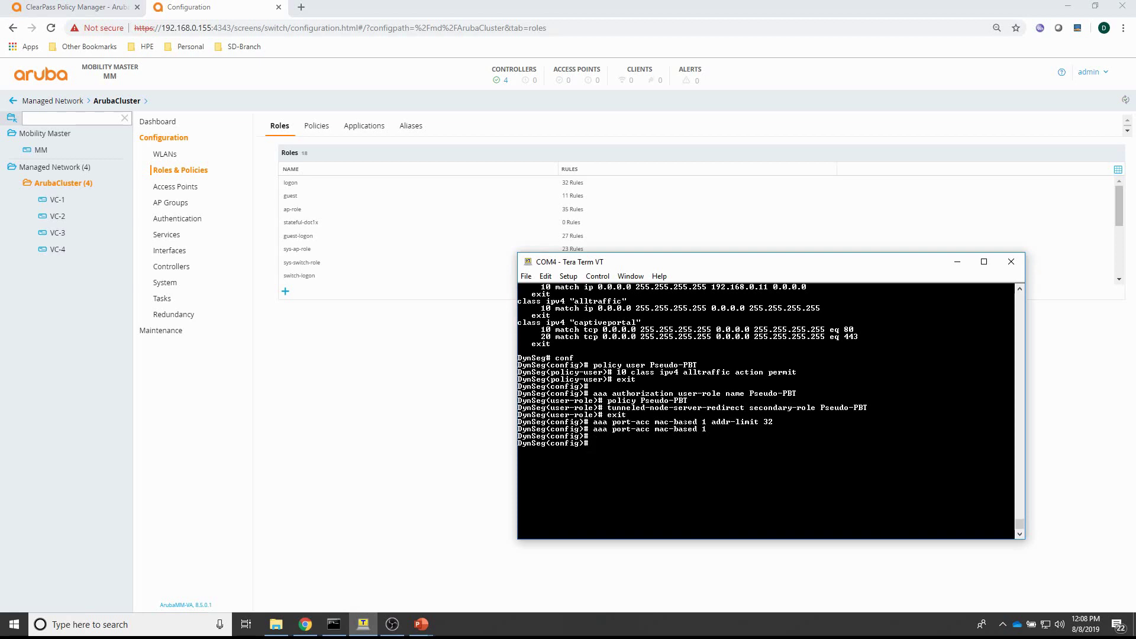
key("Return")
key("Return")
key("Return")
key("Return")
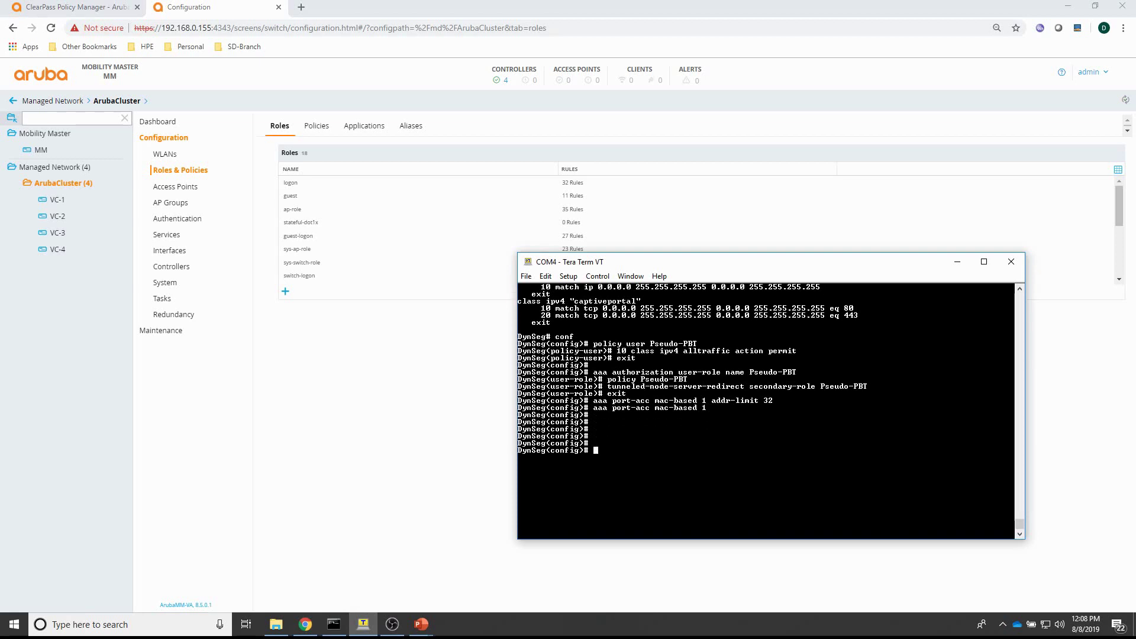
type("deb dest sess")
key("Return")
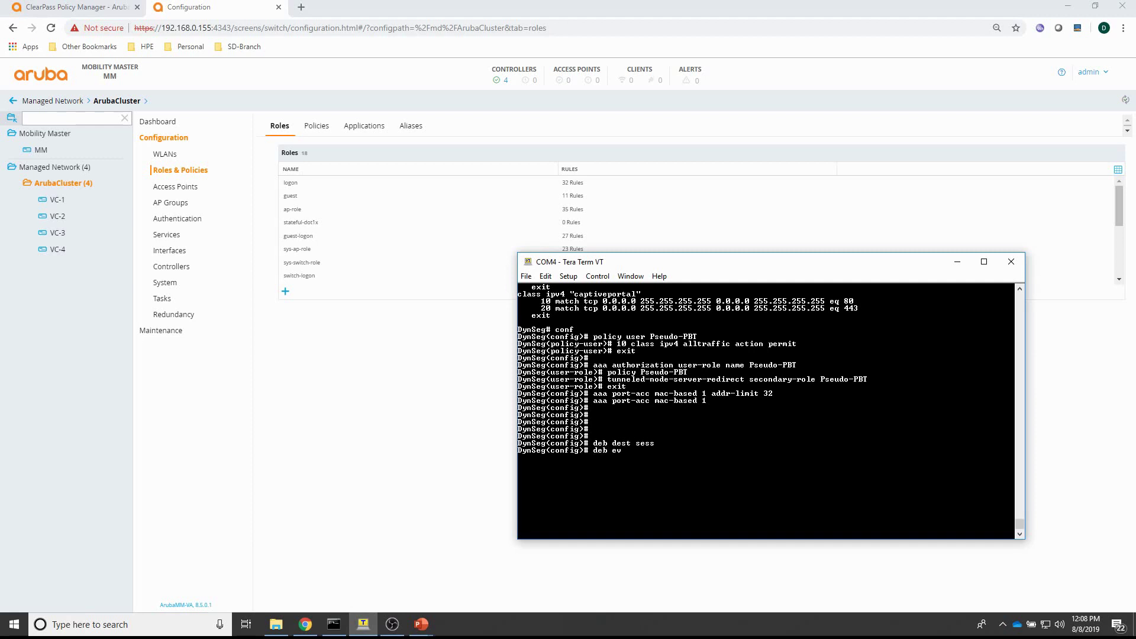
key("Return")
type("d")
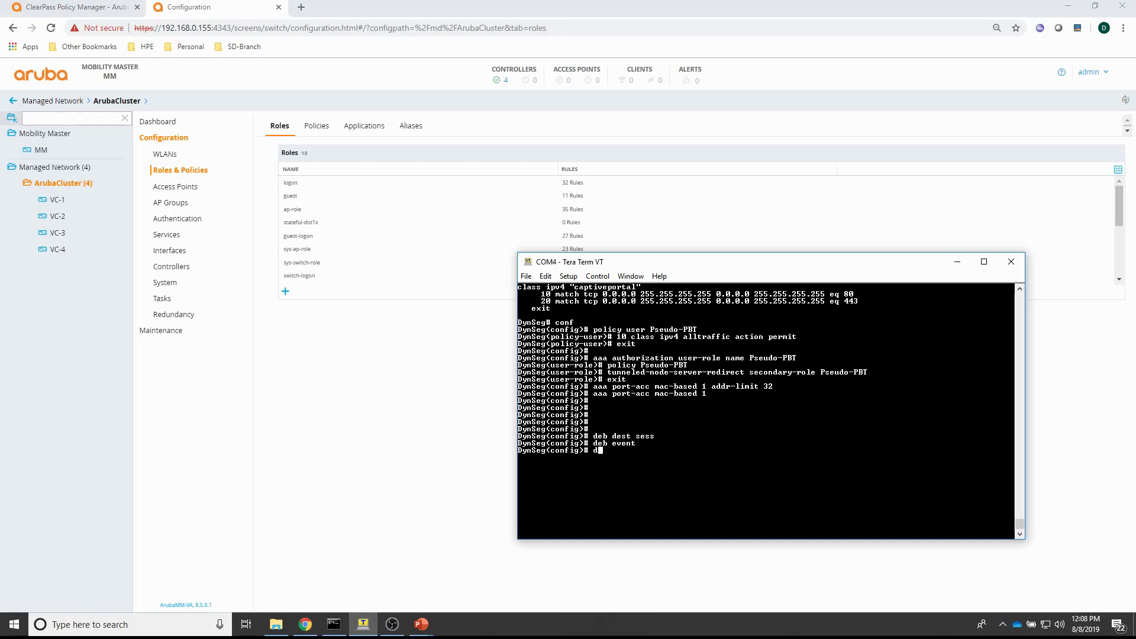
type("eb usertn")
key("Return")
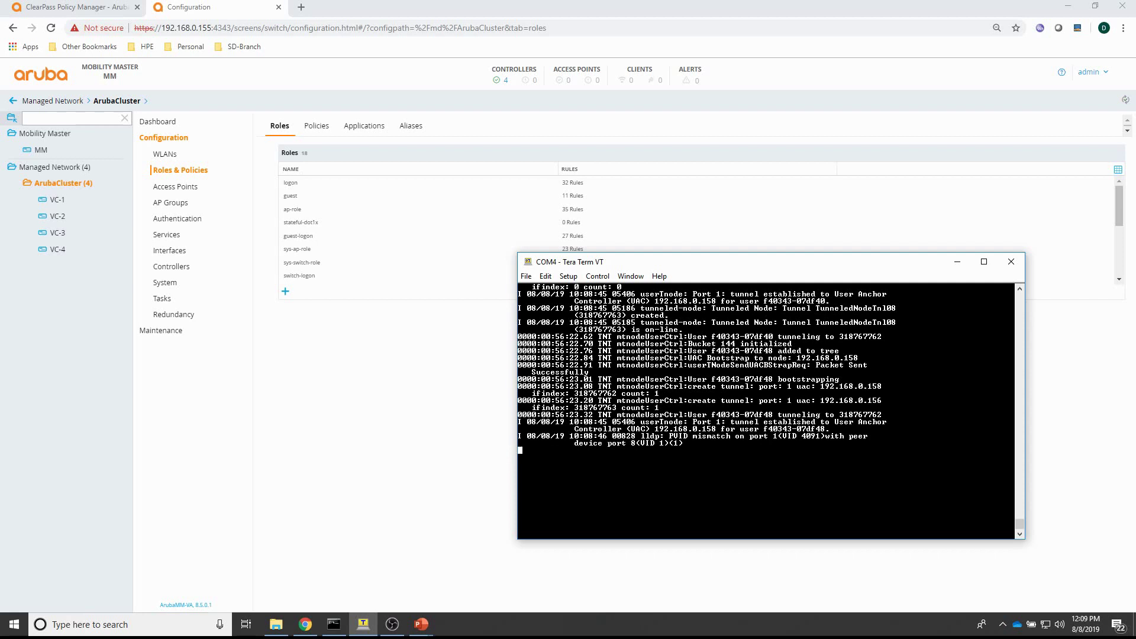
scroll(769, 409, "up", 5)
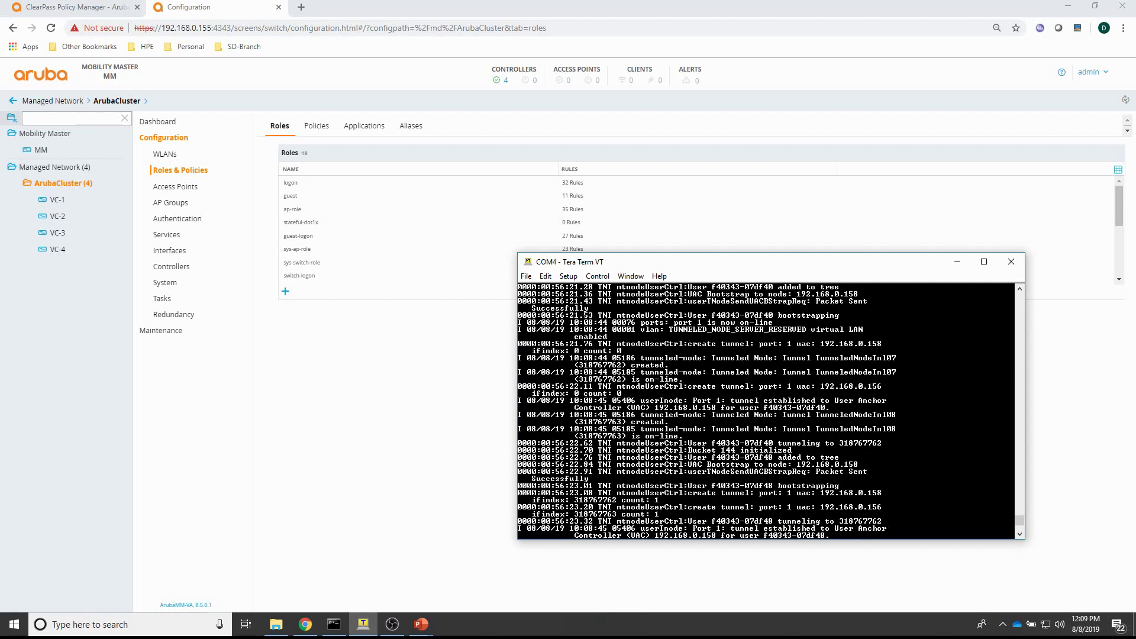
key("Return")
key("Return")
key("Return")
key("Return")
key("Return")
key("Return")
key("Return")
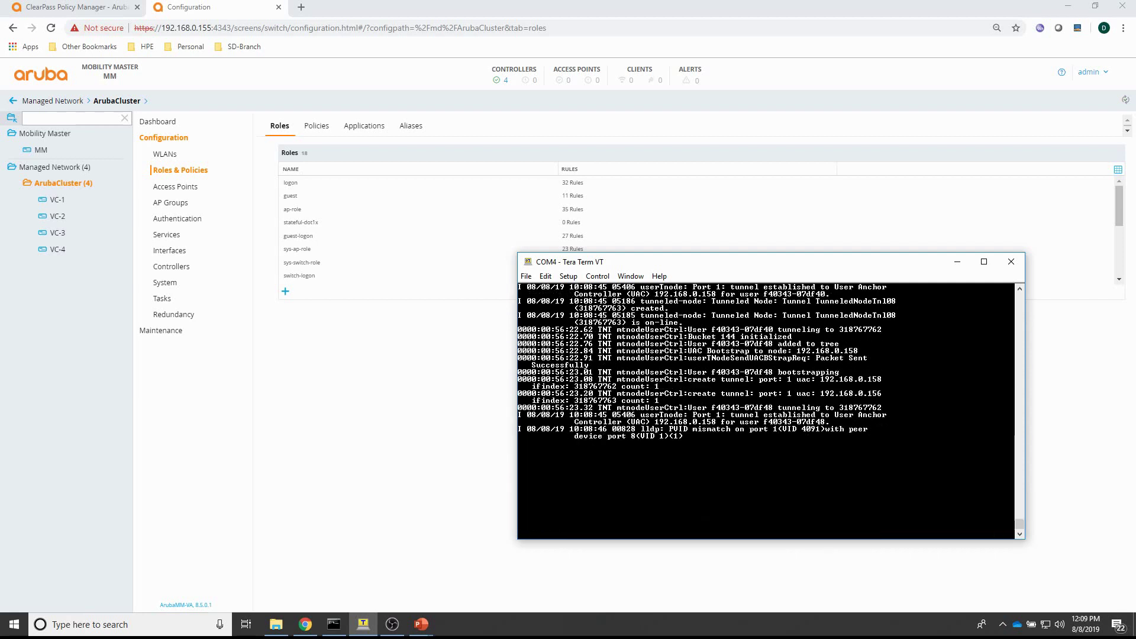
Run 'show port-acc clie 1' and highlight the Pseudo-PBT role on both client rows.
type("show port-a")
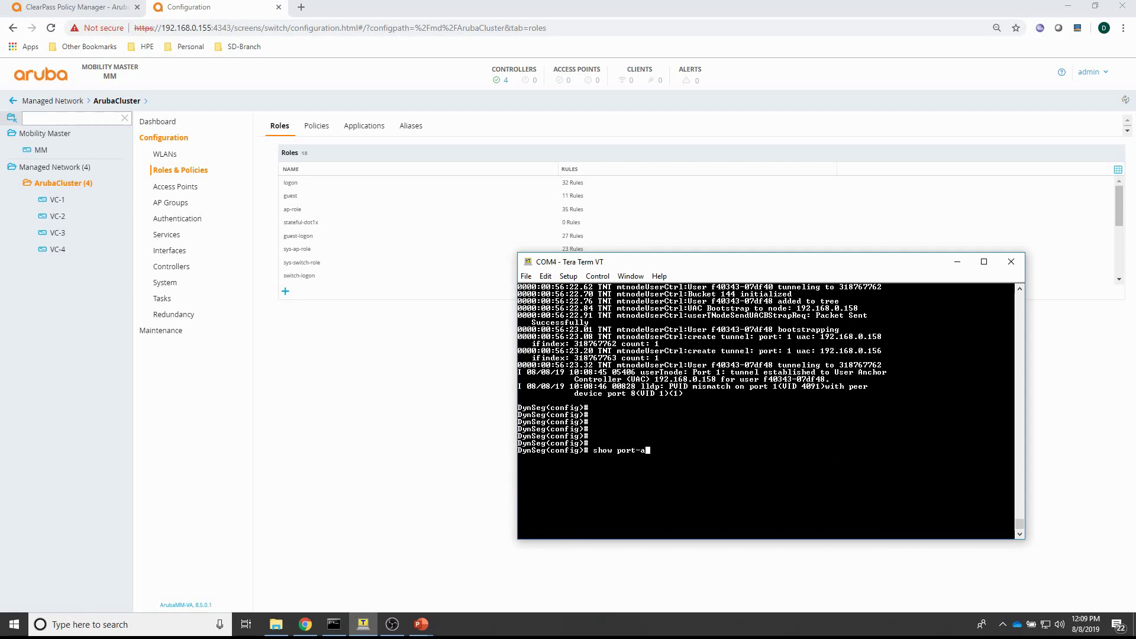
type("cc clie 1")
key("Return")
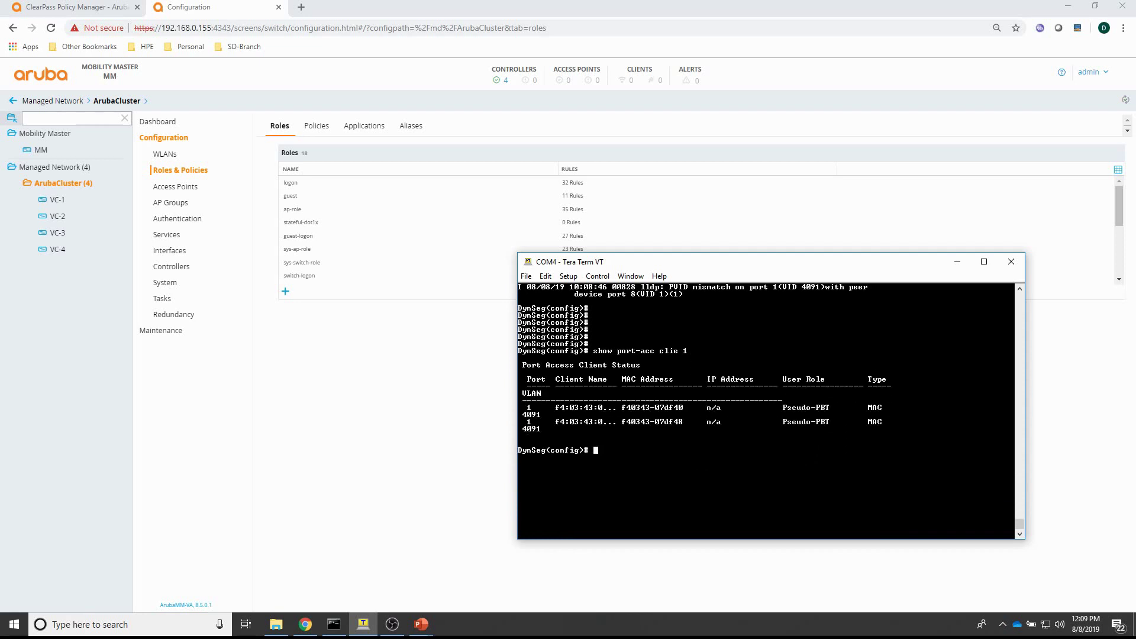
left_click_drag(831, 408, 783, 422)
left_click(785, 422)
key("Return")
key("Return")
key("Return")
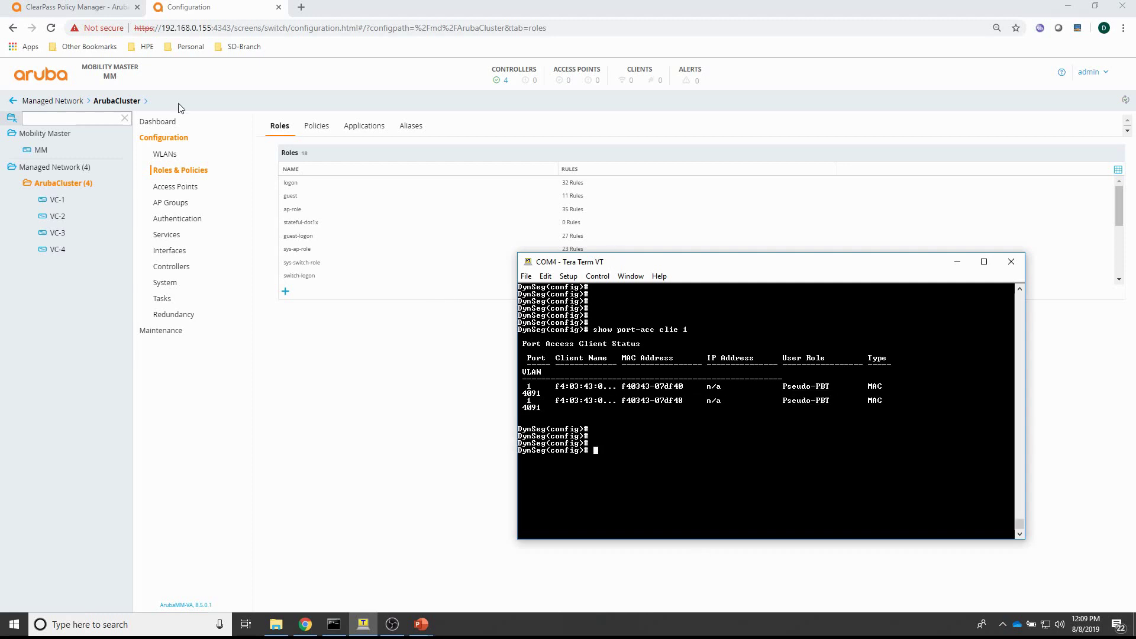
Open ClearPass's Access Tracker showing two RADIUS requests accepted by the Pseudo-PBT service.
left_click(64, 8)
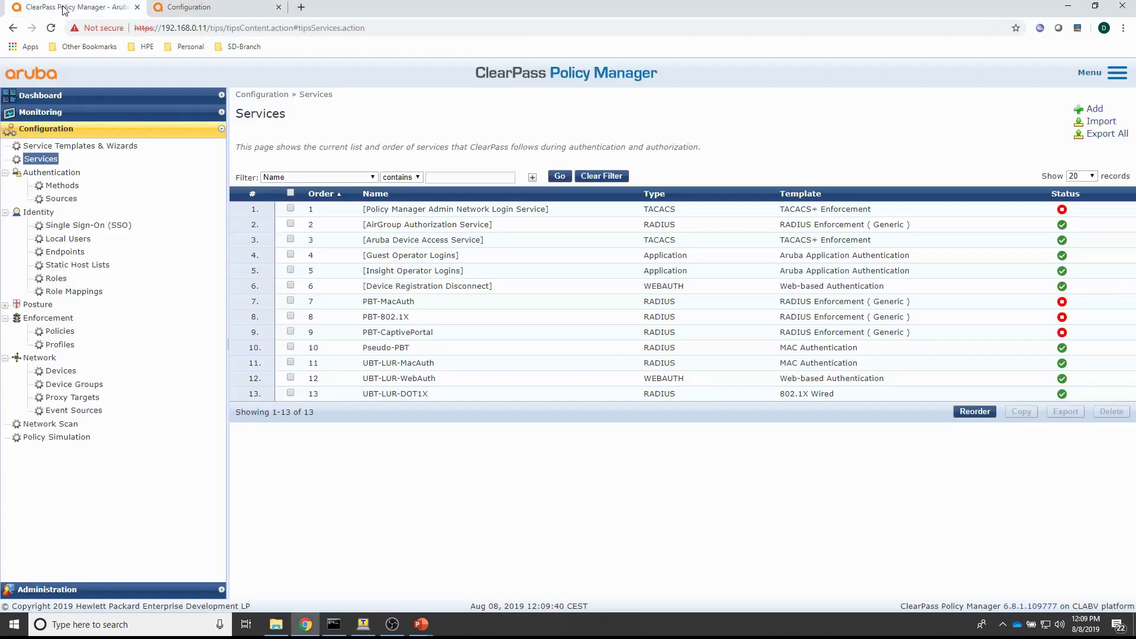
left_click(44, 113)
left_click(65, 142)
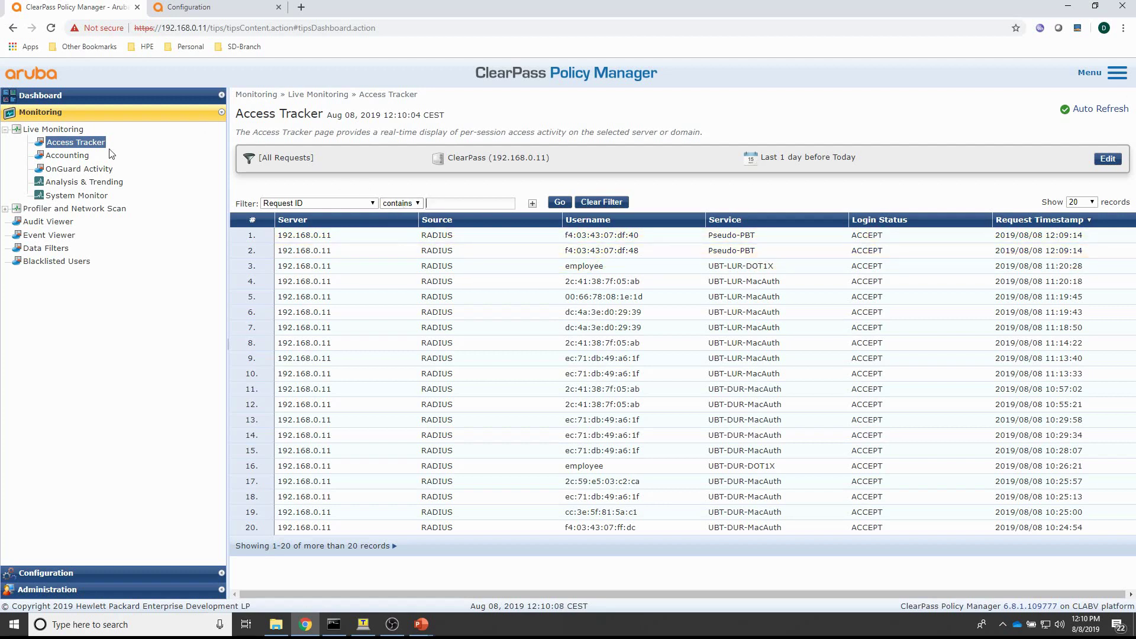
Open Mobility Master's wired clients page showing the tunneled Pseudo-PBT client on VLAN 130.
left_click(189, 9)
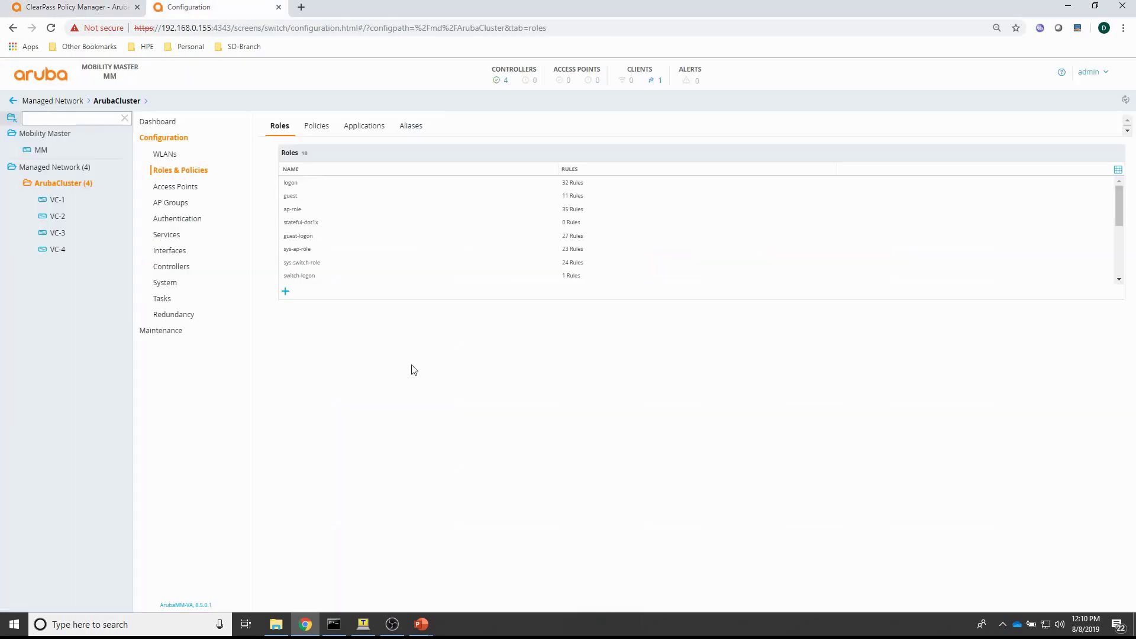
left_click(660, 83)
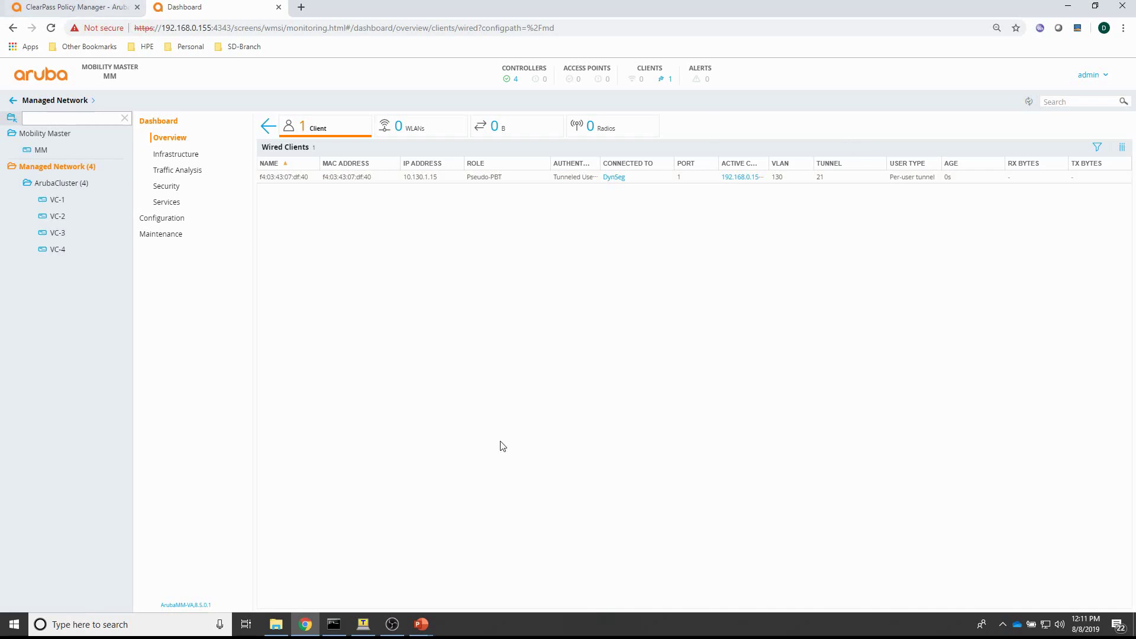
Run 'show port-acc clie 1' again, confirming four port 1 clients in the Pseudo-PBT role.
left_click(363, 624)
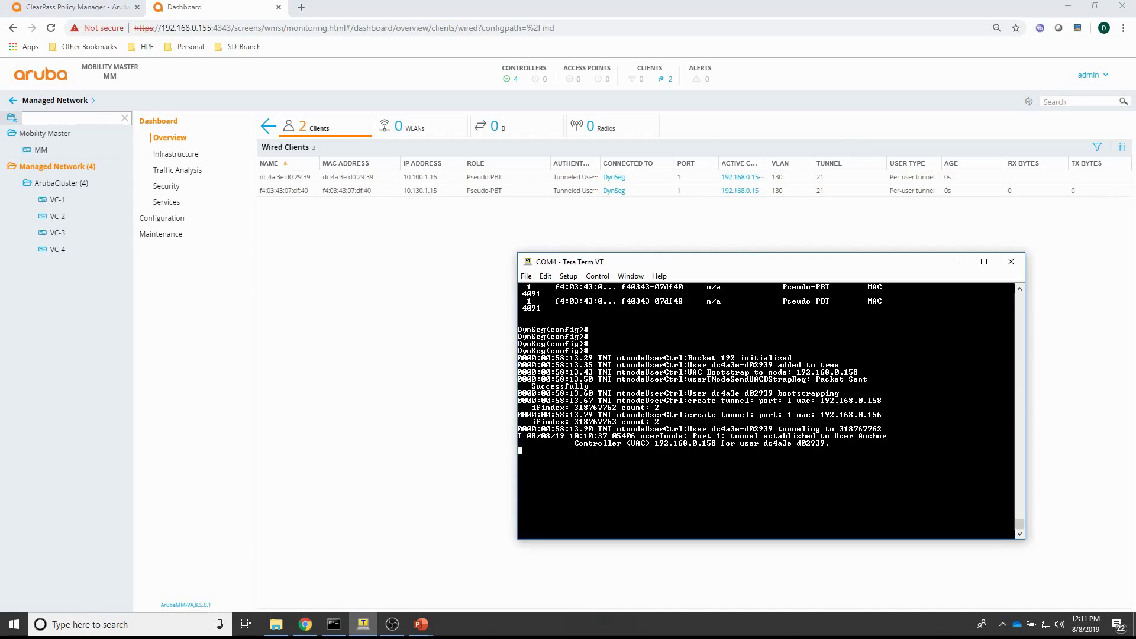
key("Return")
key("Return")
key("Return")
key("Return")
key("Return")
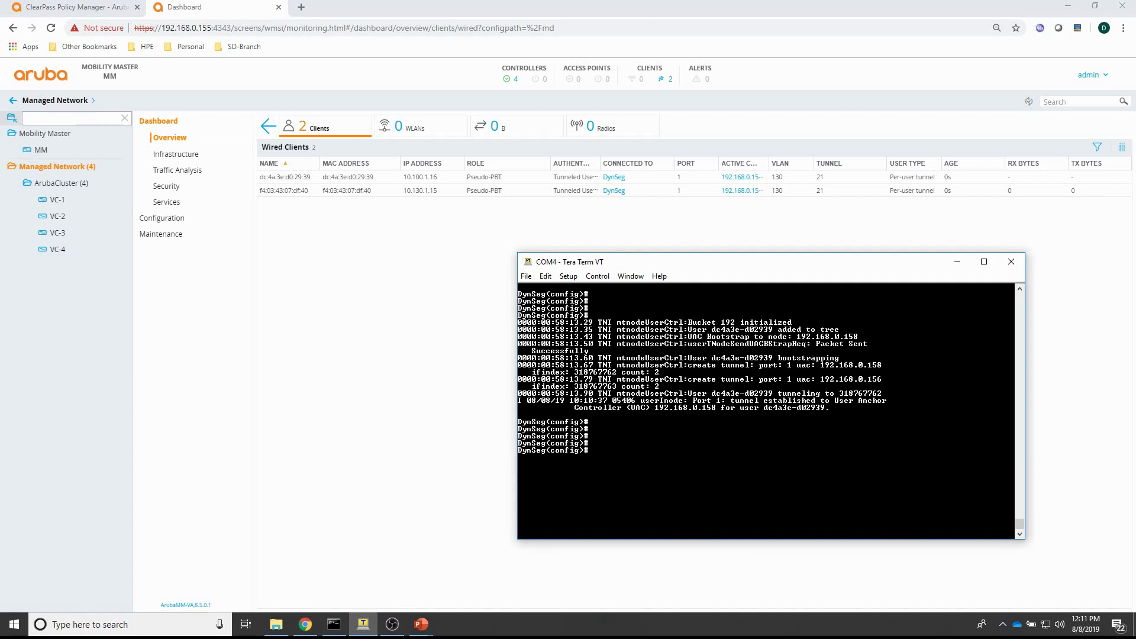
type("show port-acc clie 1")
key("Return")
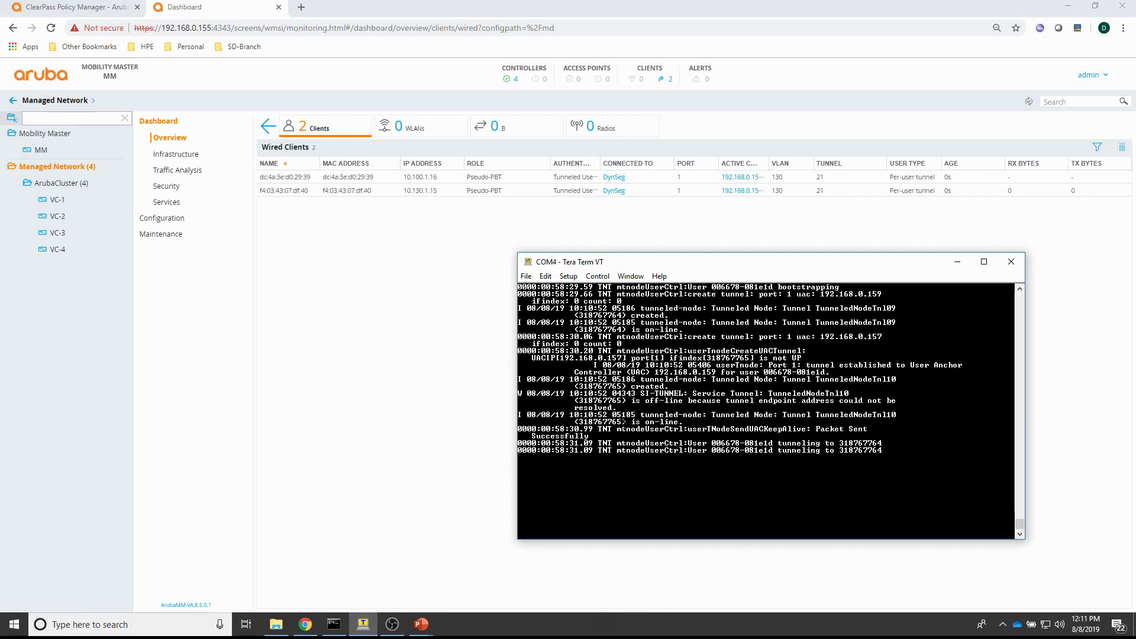
key("Return")
key("Return")
key("Return")
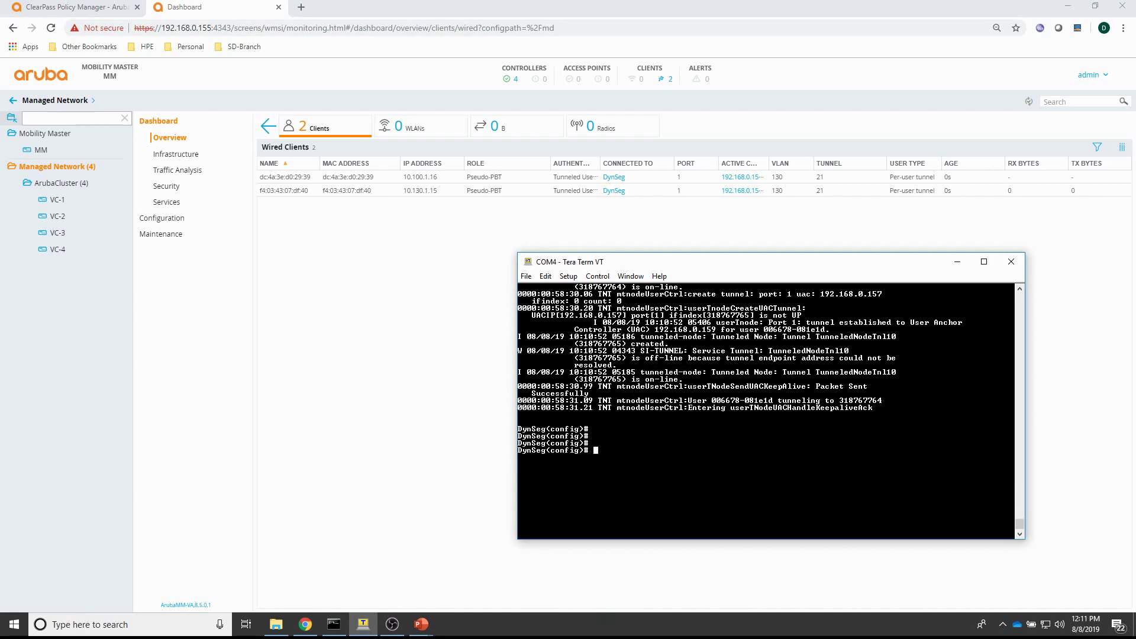
key("Up")
key("Return")
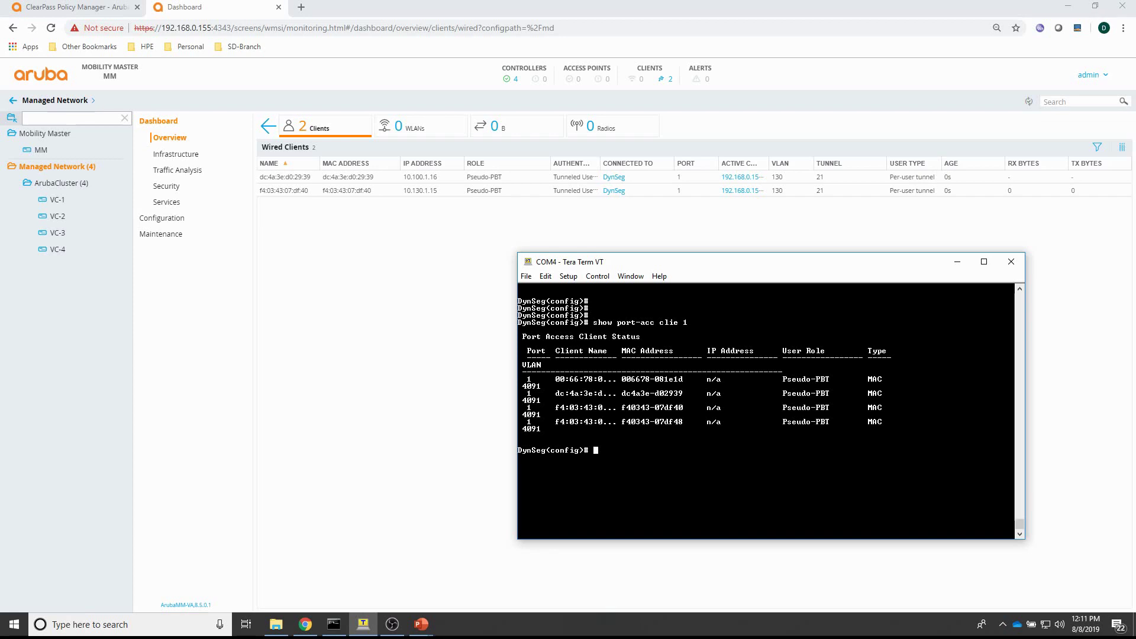
left_click(428, 408)
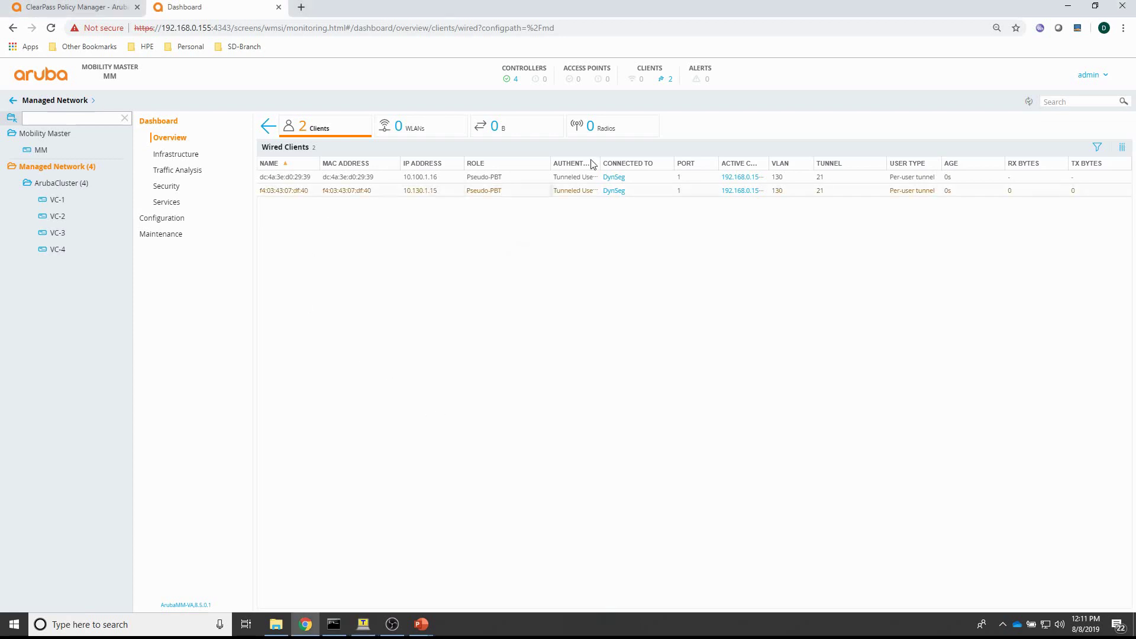
left_click(77, 7)
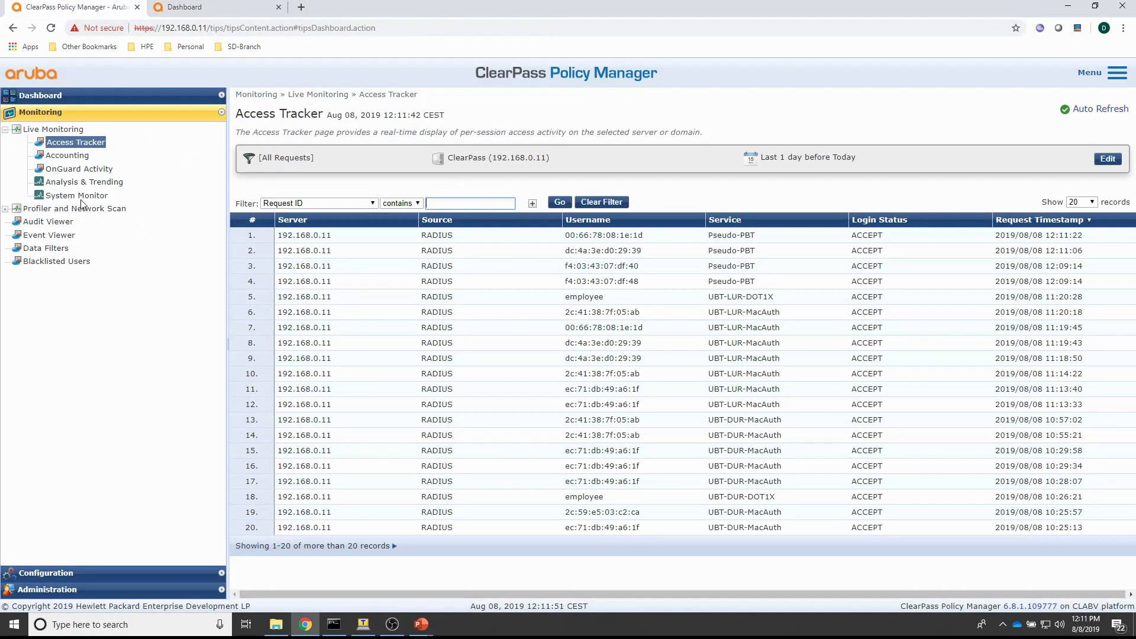
left_click(296, 240)
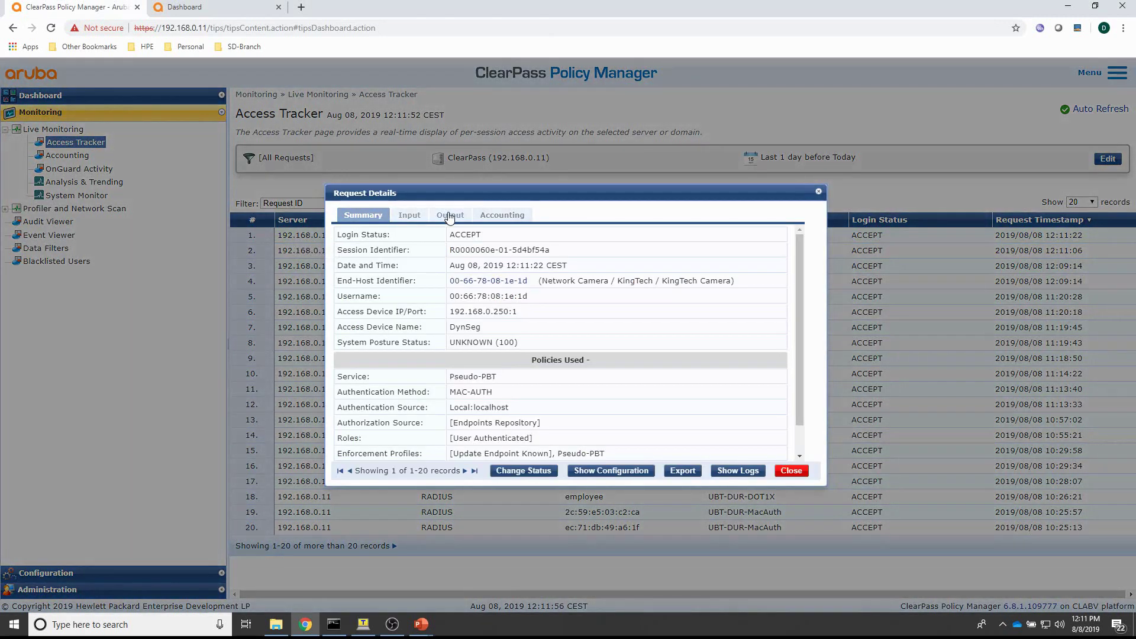
left_click(451, 215)
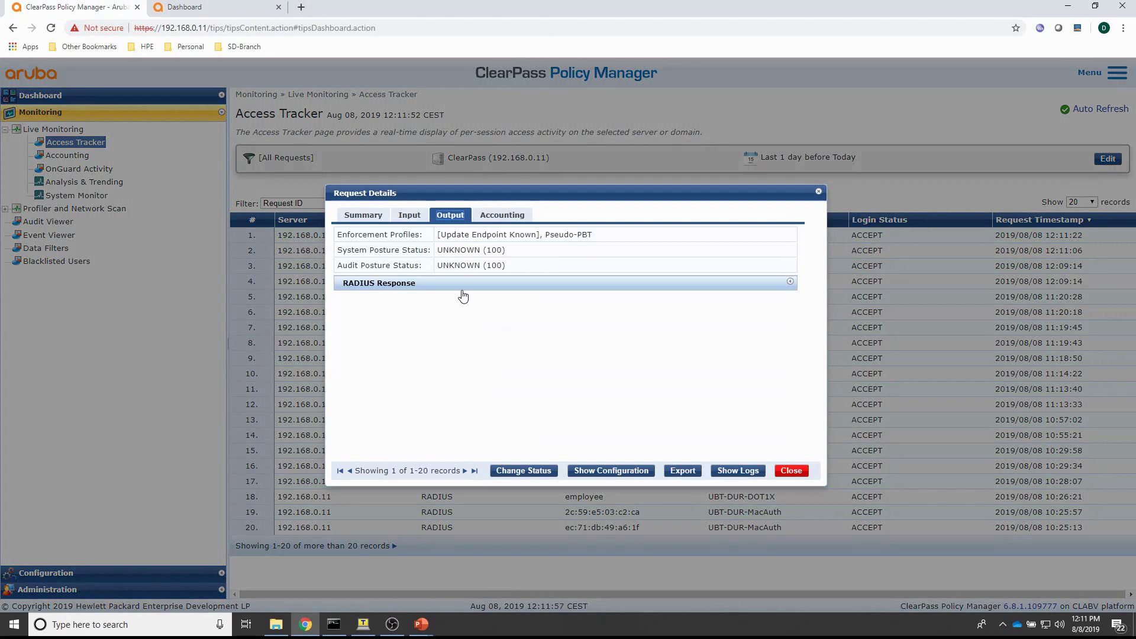
left_click(458, 289)
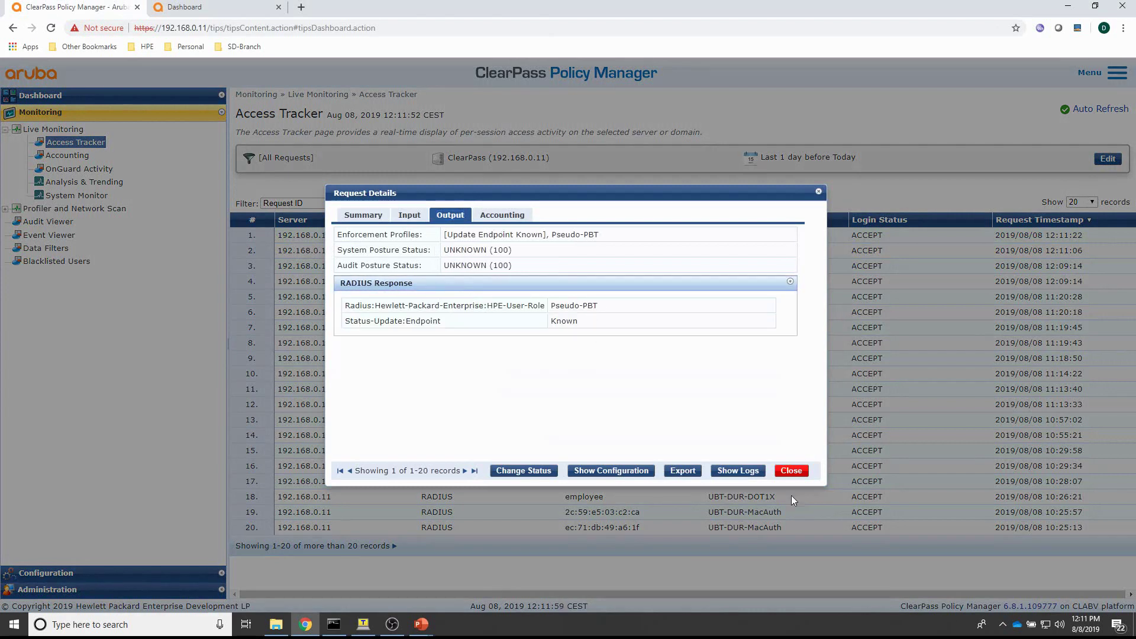
left_click(791, 473)
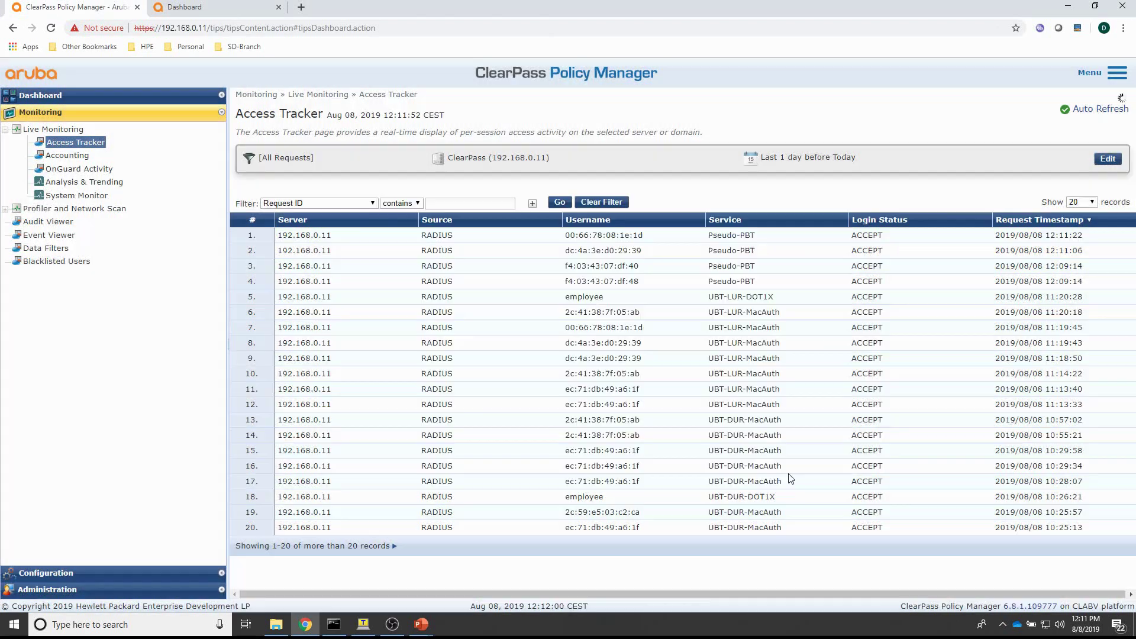
Reload Mobility Master's wired clients page to list the tunneled Pseudo-PBT clients on VLAN 130.
left_click(227, 14)
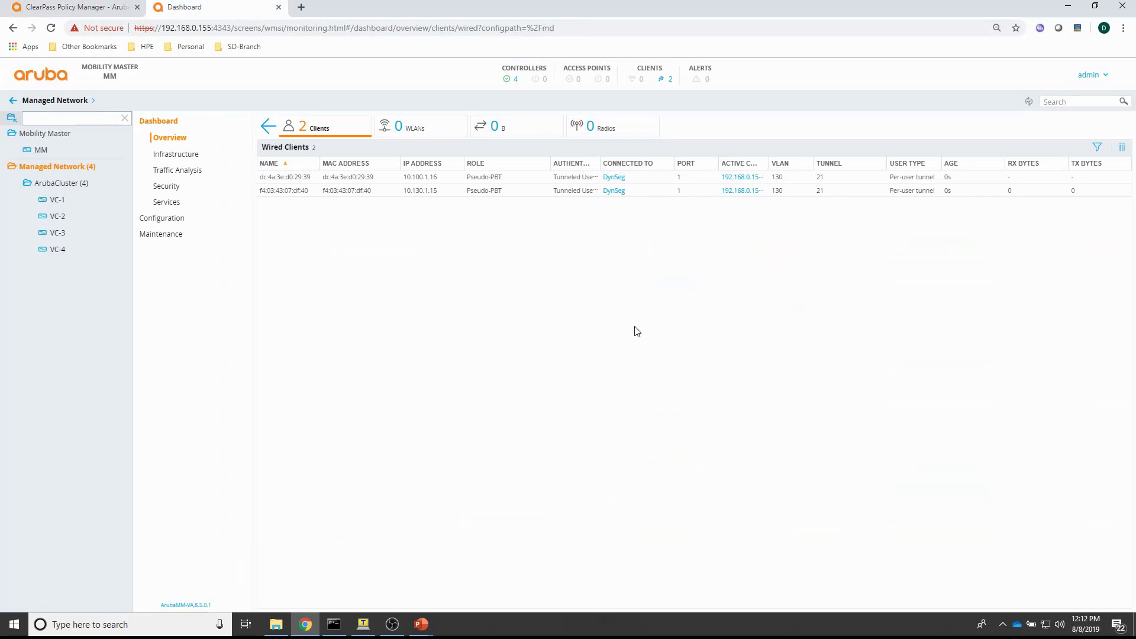
left_click(589, 29)
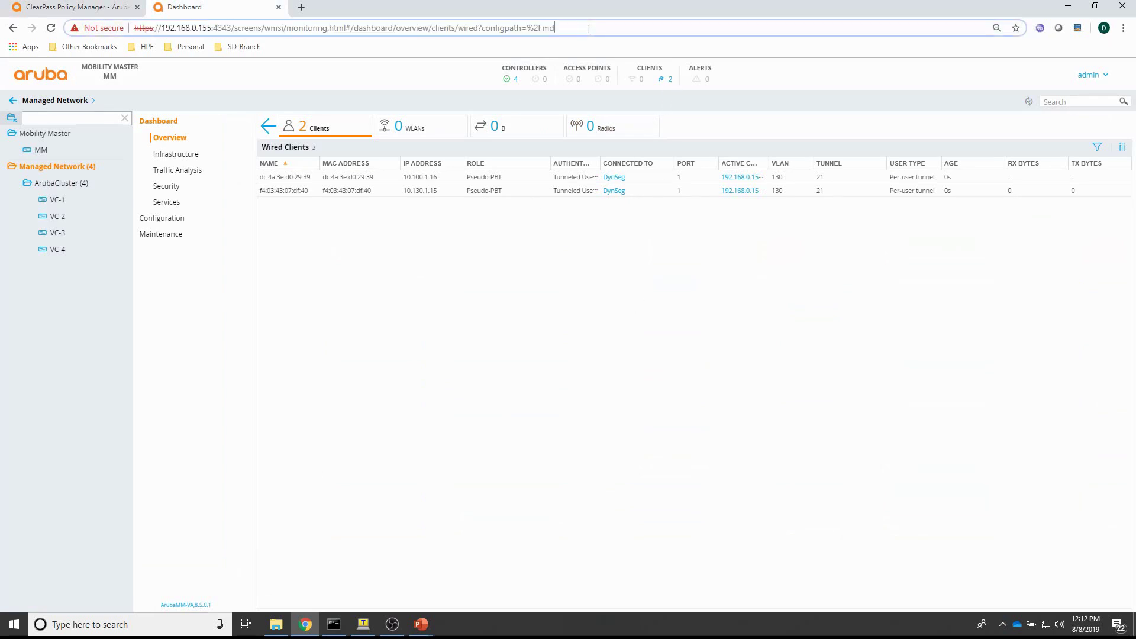